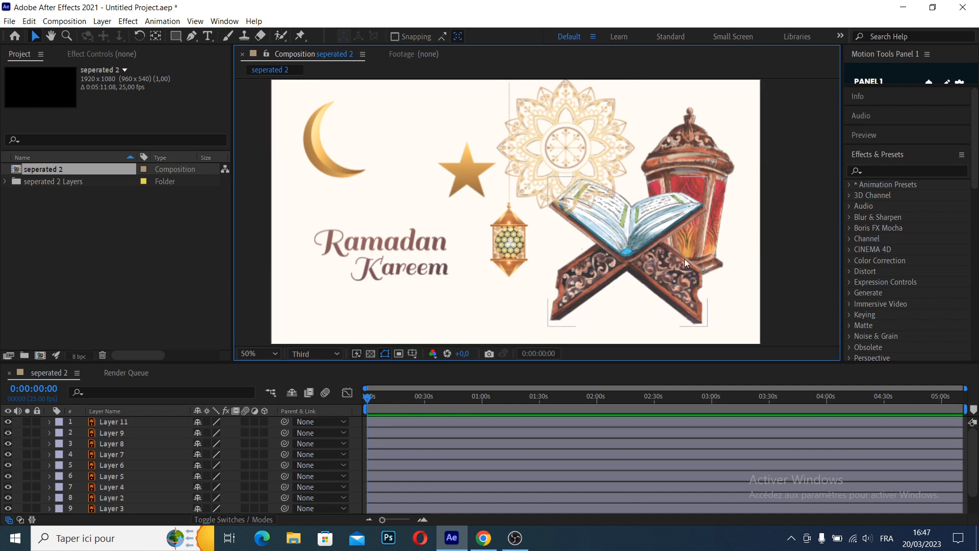
Delete the book stand, the large red lantern and the full-frame cream background layer from the composition
click(652, 250)
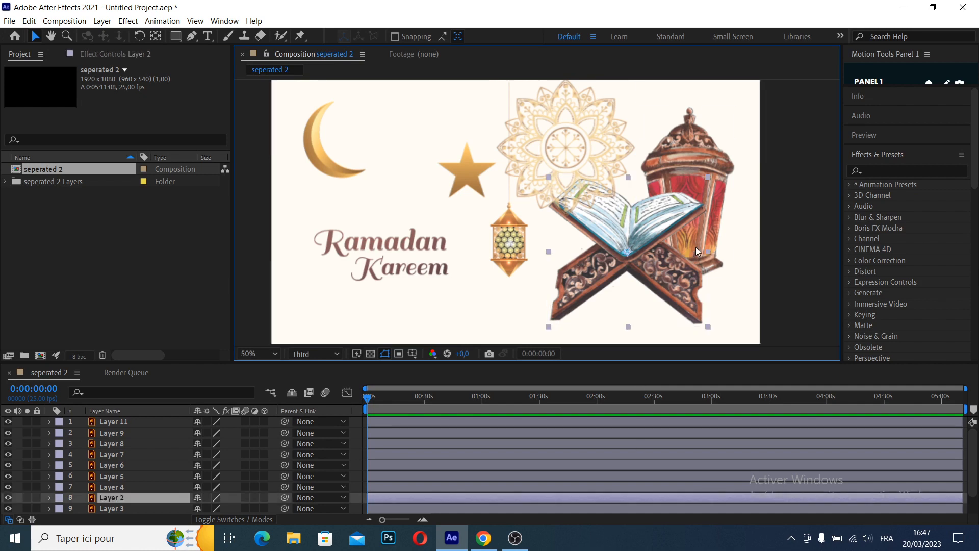
shift+click(698, 156)
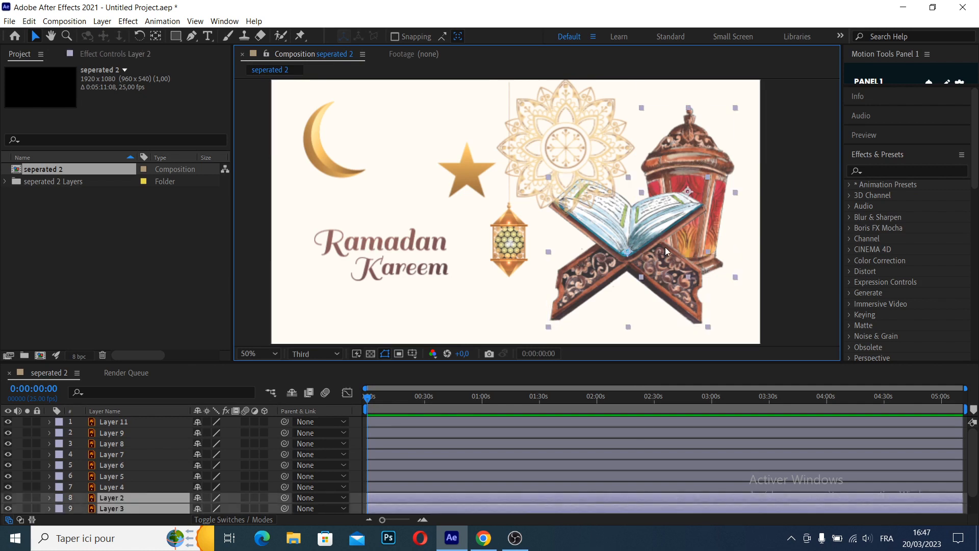
key(Delete)
click(423, 493)
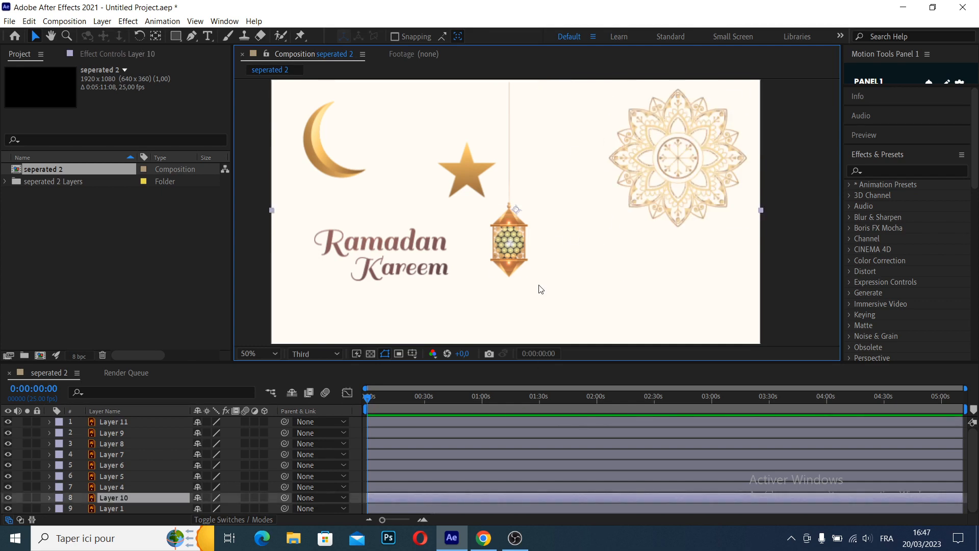
key(Delete)
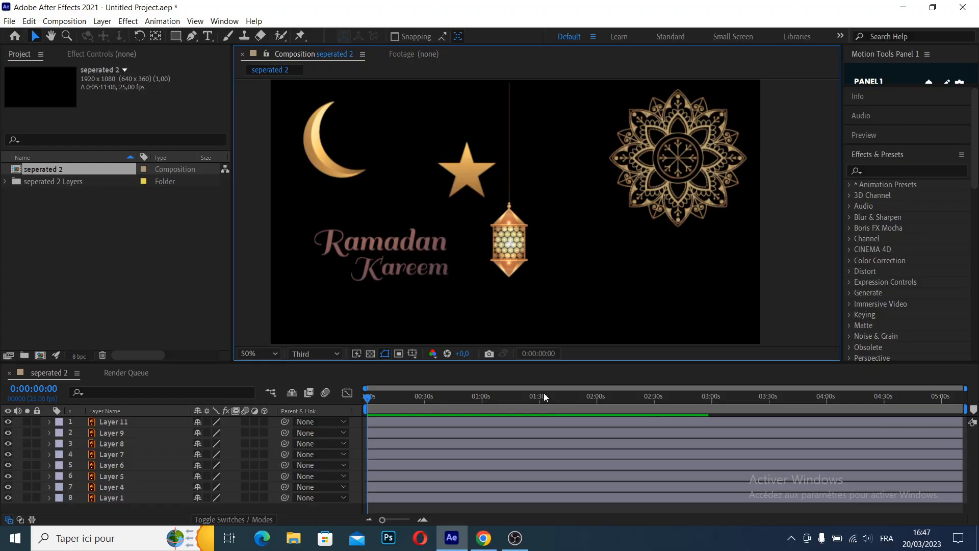
Create a black 1920 x 1080 px solid and place it beneath all other layers
click(543, 396)
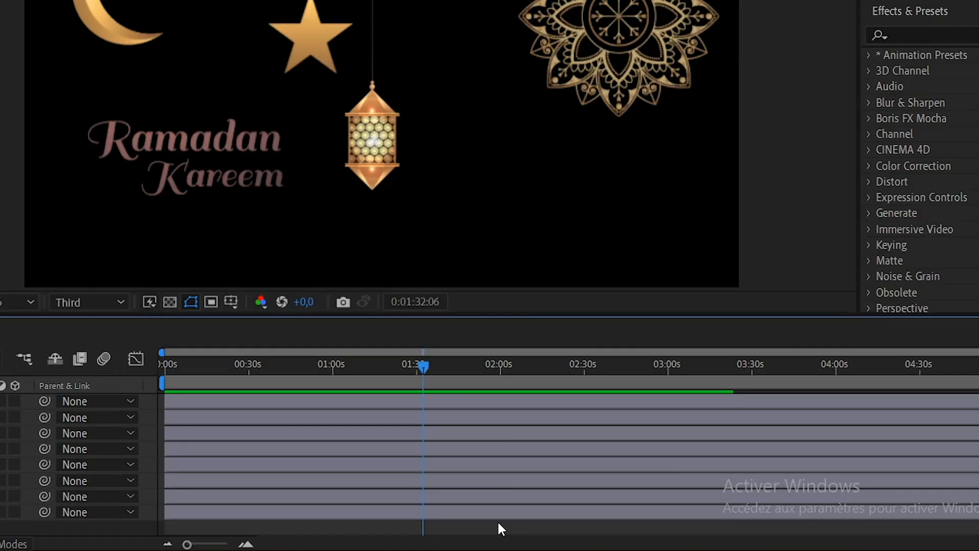
right_click(506, 527)
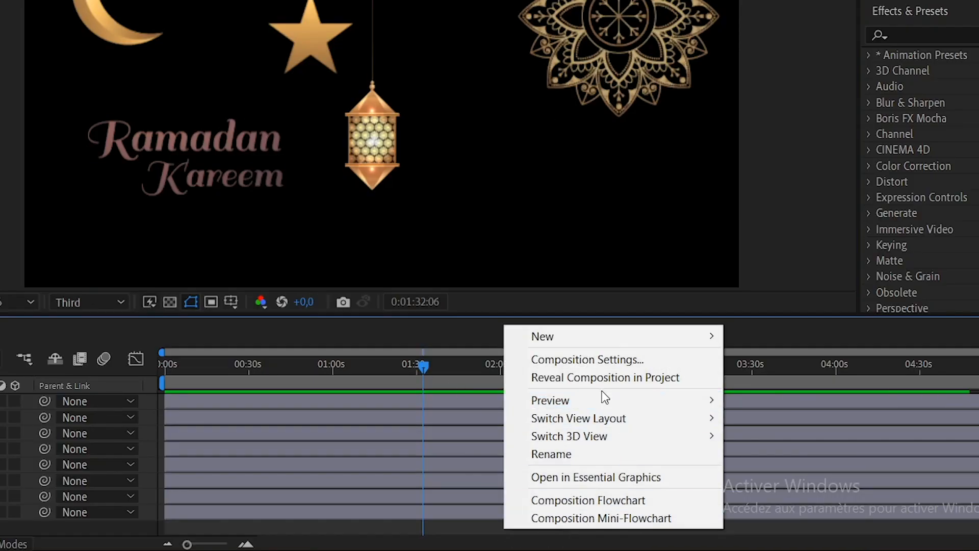
mouse_move(565, 335)
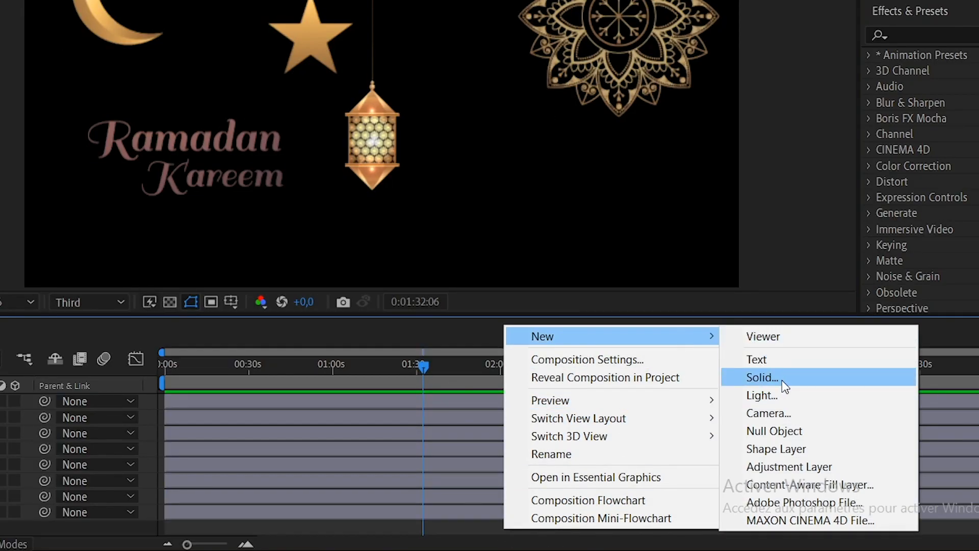
click(784, 377)
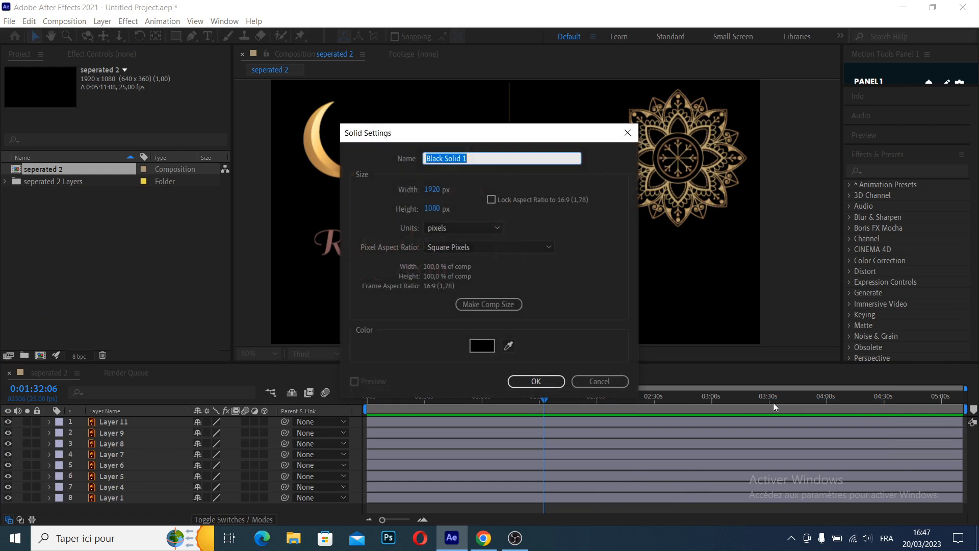
click(540, 383)
drag(133, 421, 133, 512)
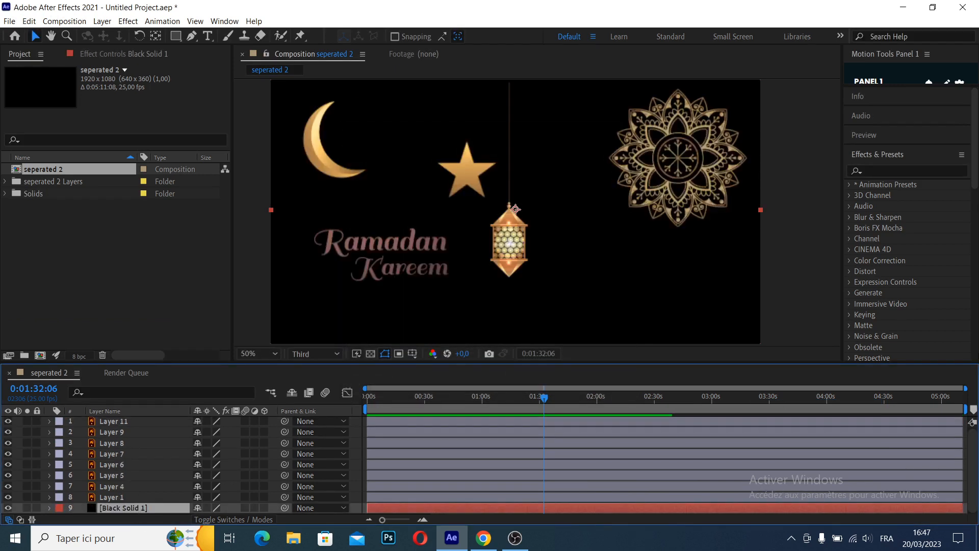
Find the Gradient Ramp effect and apply it to Black Solid 1
click(934, 171)
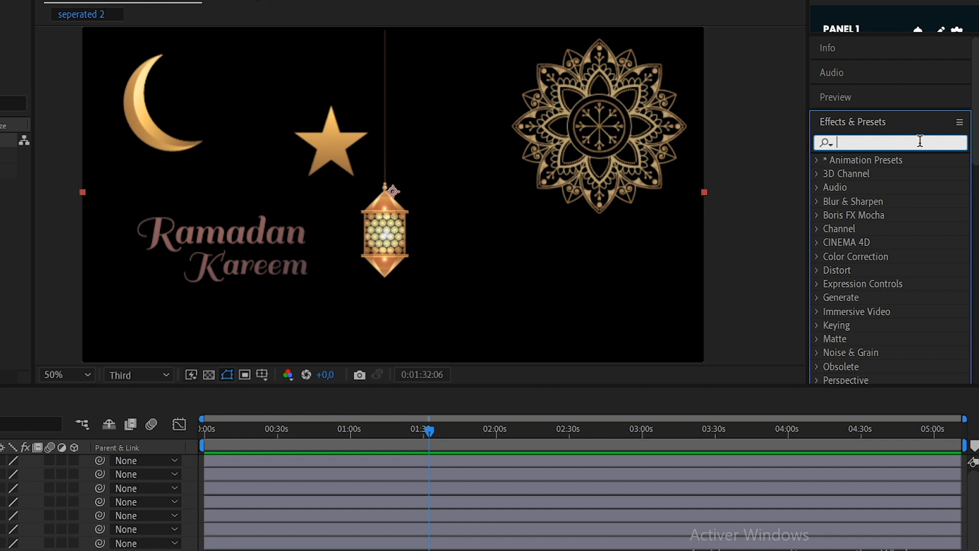
text(gradien)
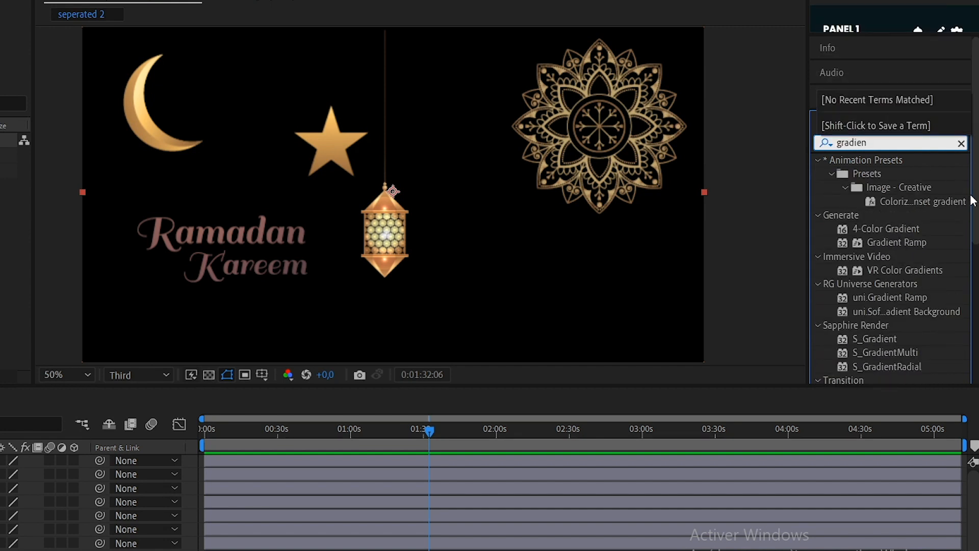
drag(893, 237, 488, 504)
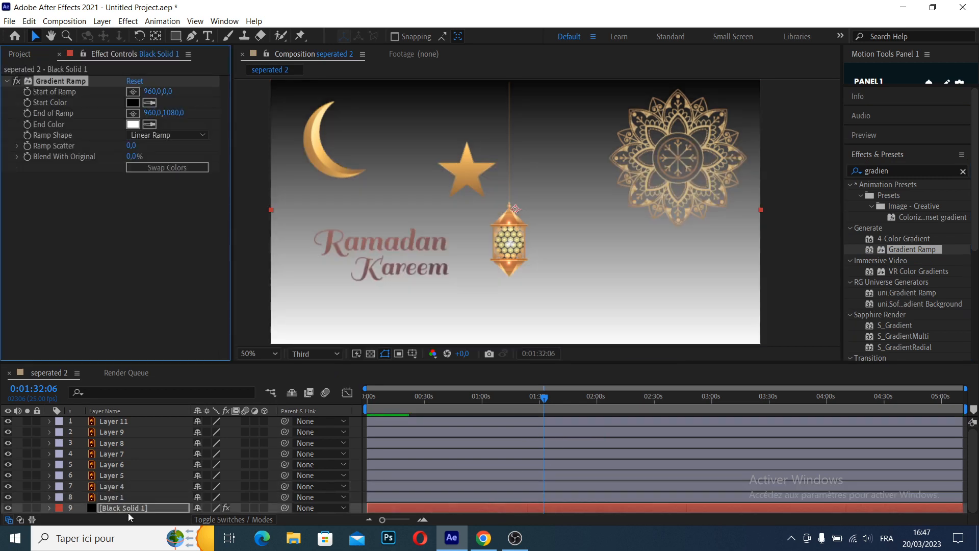
Change the gradient to a Radial Ramp and set its start color to dark blue 22354C
click(167, 134)
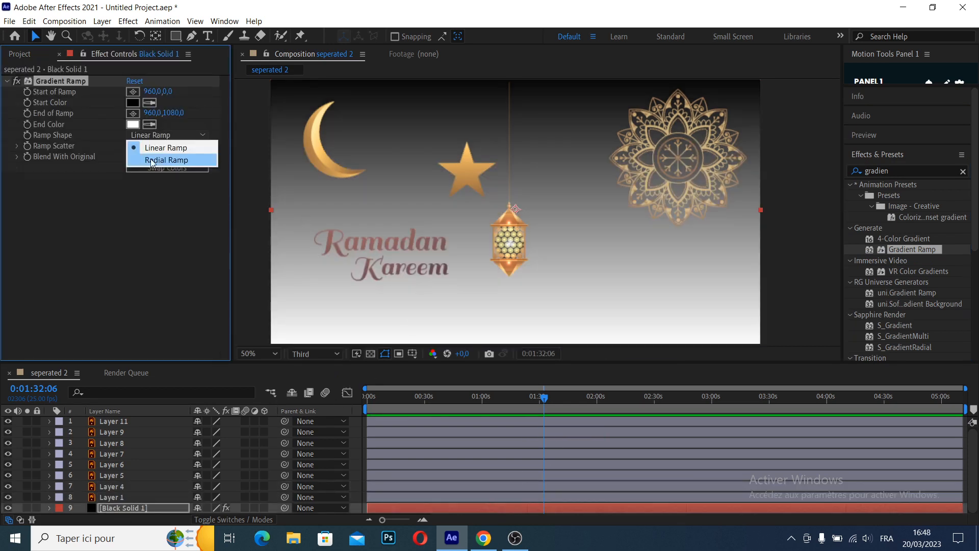
click(179, 160)
click(135, 102)
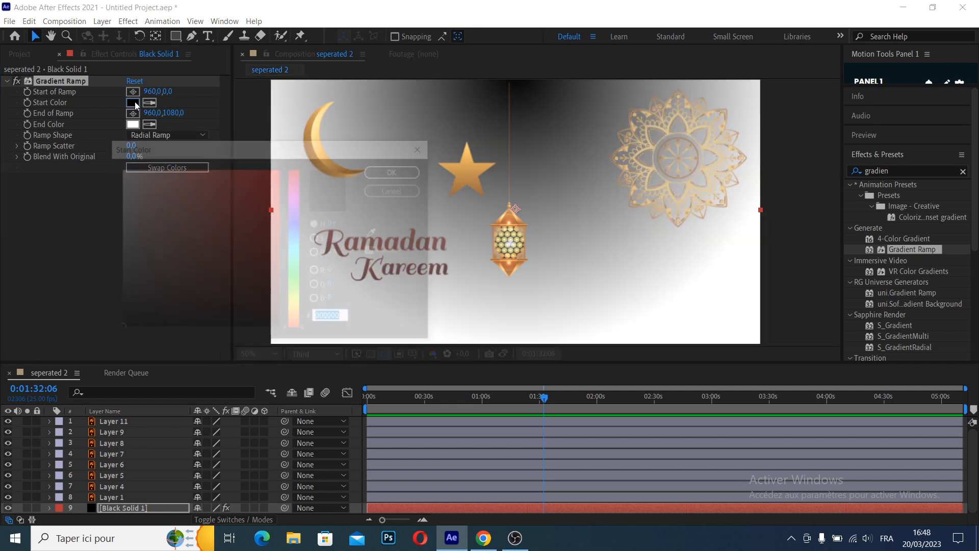
click(204, 286)
drag(295, 250, 295, 234)
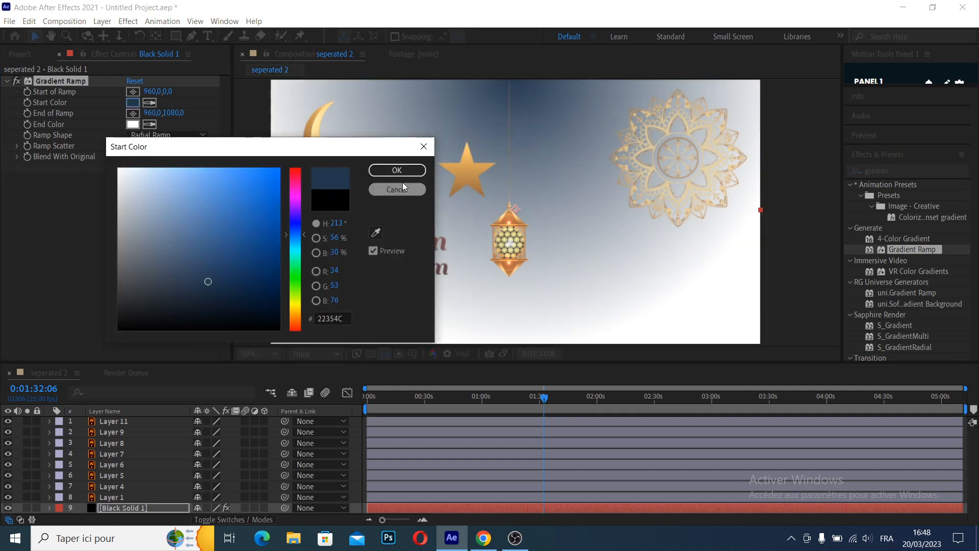
click(400, 170)
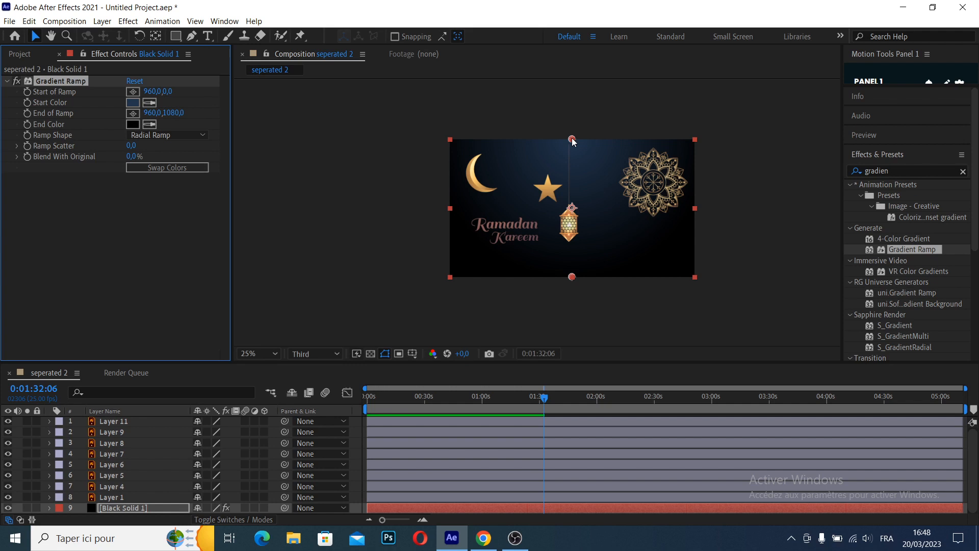
Position the start of the ramp at about 956, 524 and its end below the frame at about 856, 1952
drag(572, 138, 569, 198)
drag(572, 277, 555, 387)
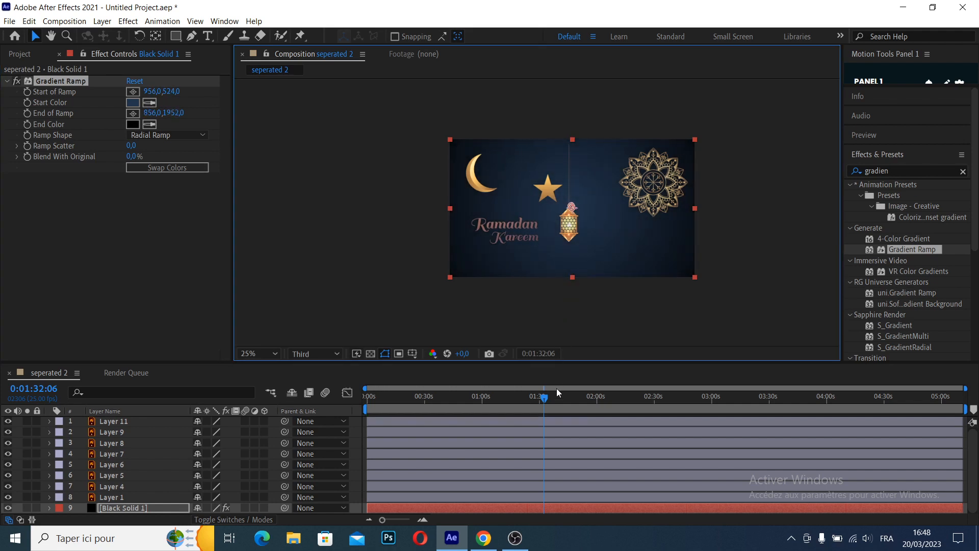
drag(608, 307, 589, 205)
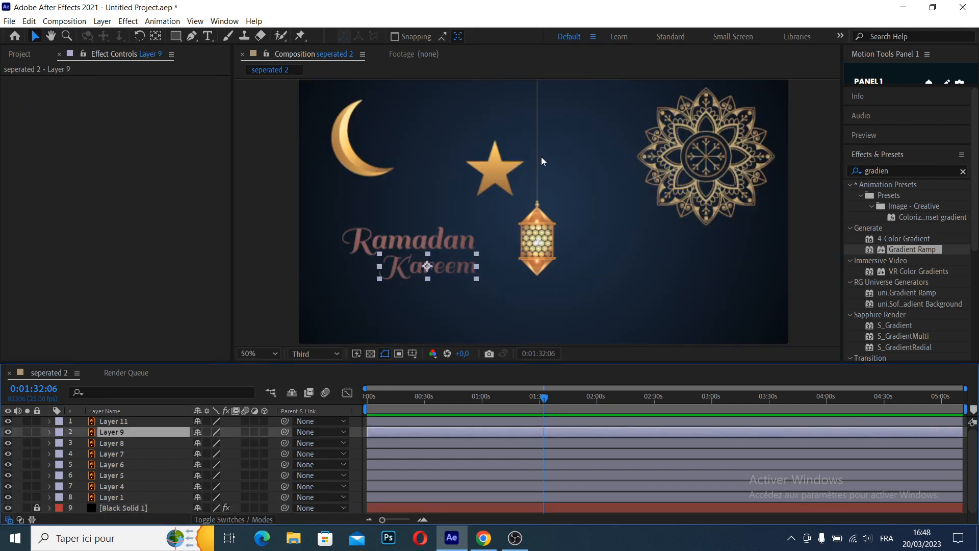
Move the Ramadan Kareem title to the right of the hanging lantern, under the mandala
click(537, 157)
click(533, 250)
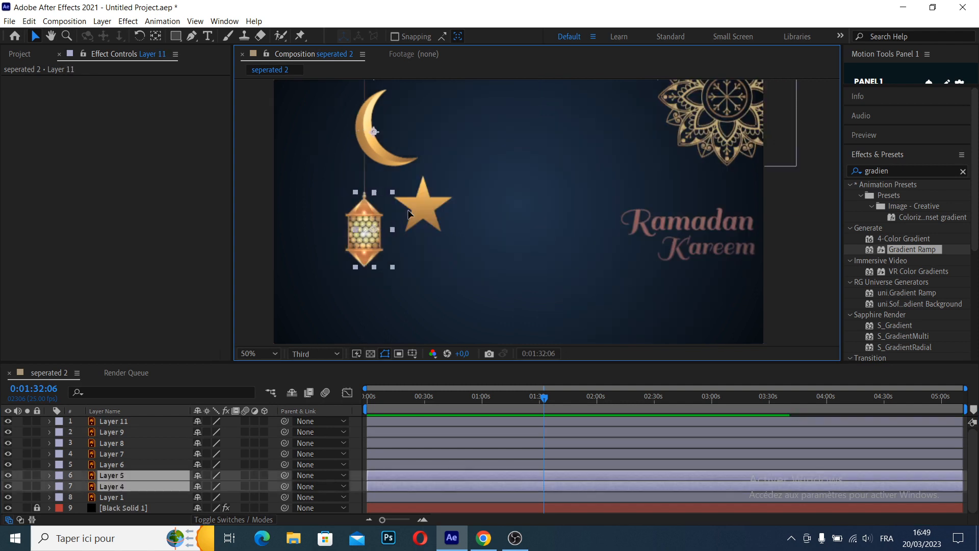
drag(365, 219, 571, 185)
Move the star up beside the lantern and enlarge the crescent moon in the left half of the frame
click(447, 204)
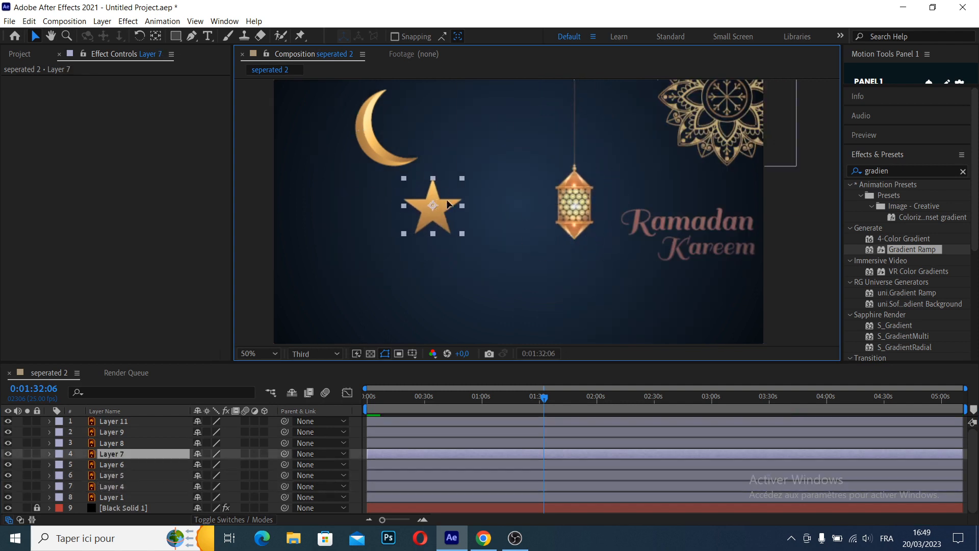
drag(447, 204, 558, 151)
click(365, 133)
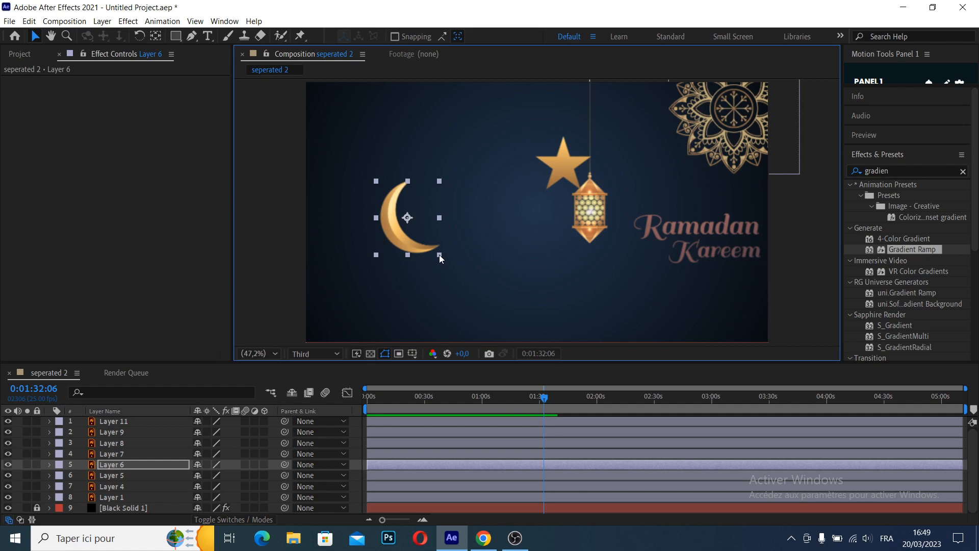
drag(439, 255, 452, 270)
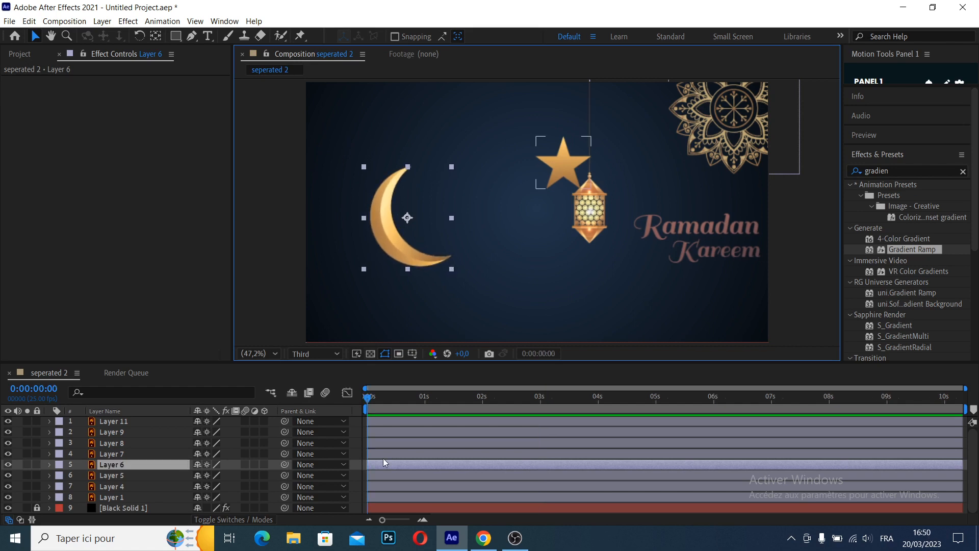
Set Rotation and Opacity keyframes for the crescent moon at 0:00:00:21
key(r)
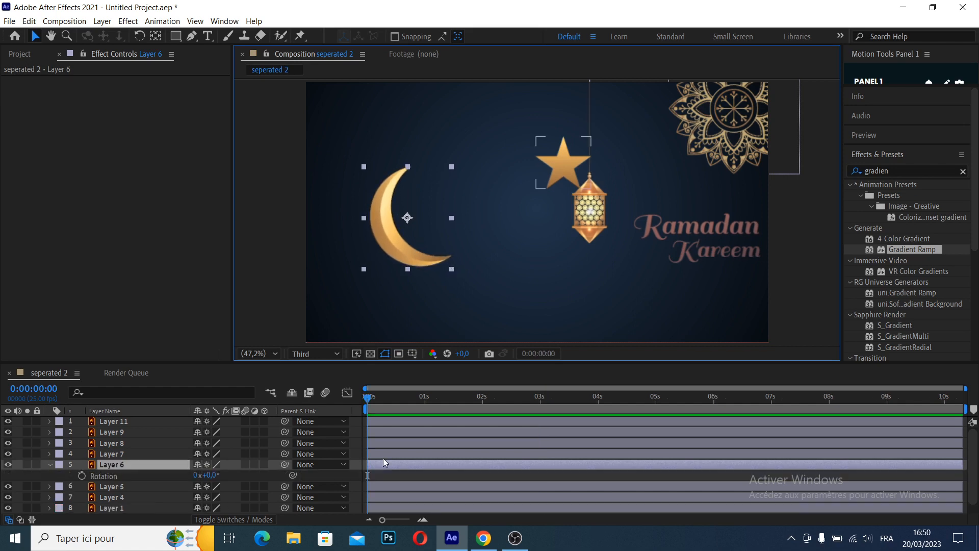
key(shift+t)
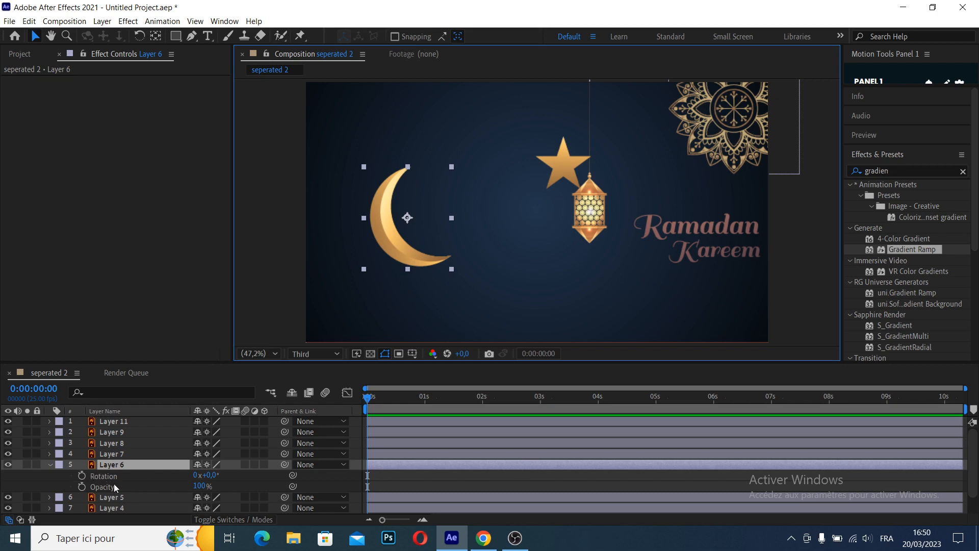
click(416, 401)
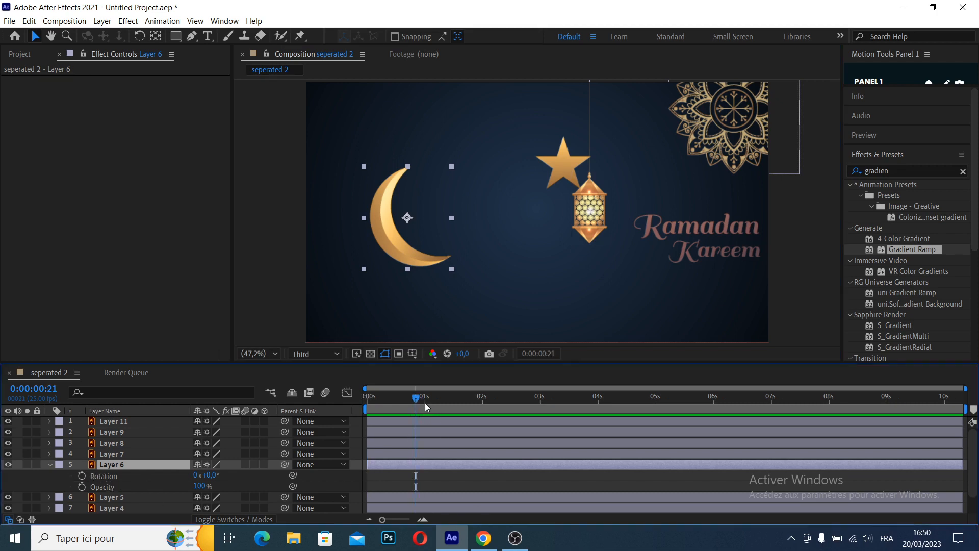
drag(82, 475, 82, 486)
At the composition start, set the moon's rotation to -1 full turn and its opacity to 0%
click(366, 400)
click(207, 478)
drag(212, 475, 265, 482)
text(-1)
key(Return)
click(200, 487)
Apply Easy Ease to the moon's keyframes and delay the ending ones to about 1.6 s for rotation and 1.4 s for opacity
drag(440, 470, 365, 494)
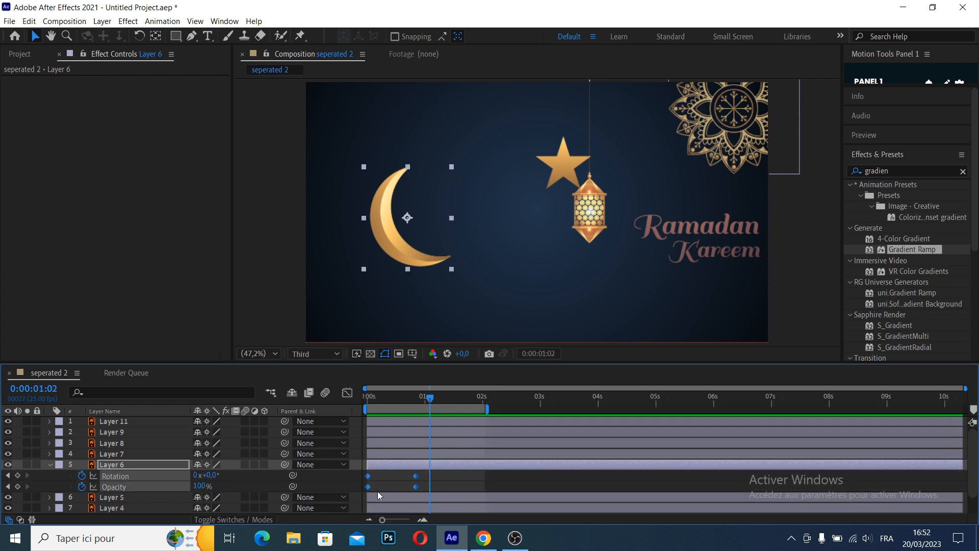
key(F9)
key(Home)
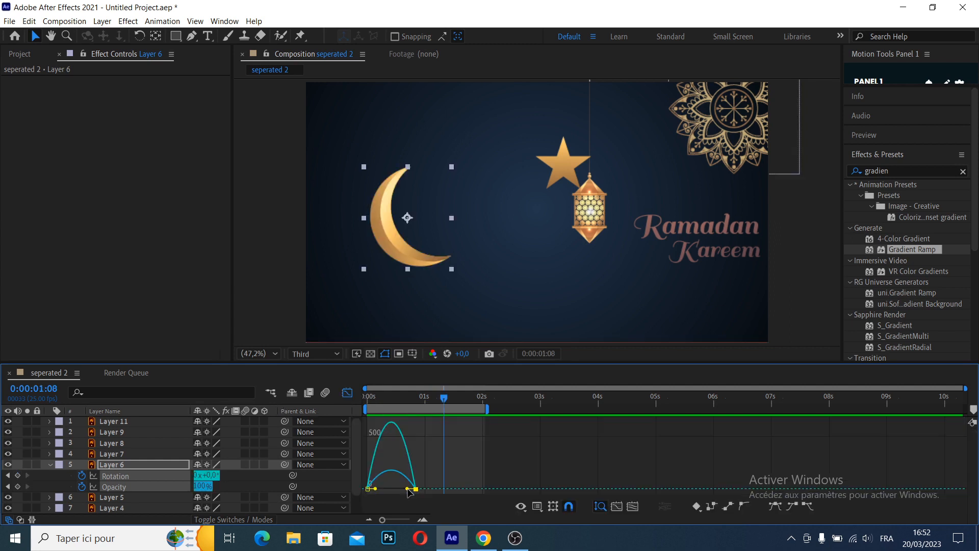
drag(408, 492, 394, 490)
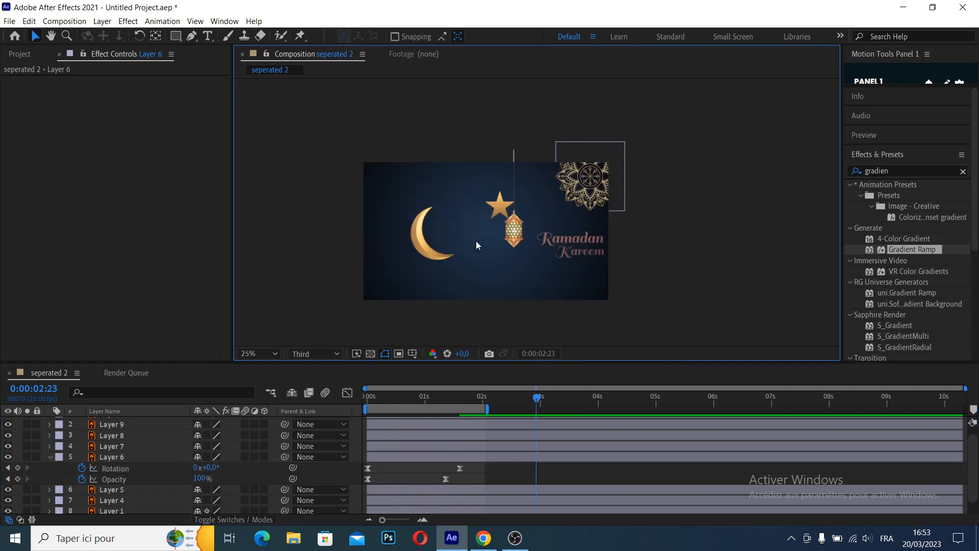
Place the star left of the crescent moon and align separate hanging strings above the star and the lantern
drag(500, 207, 386, 217)
scroll(449, 184, up, 2)
click(465, 187)
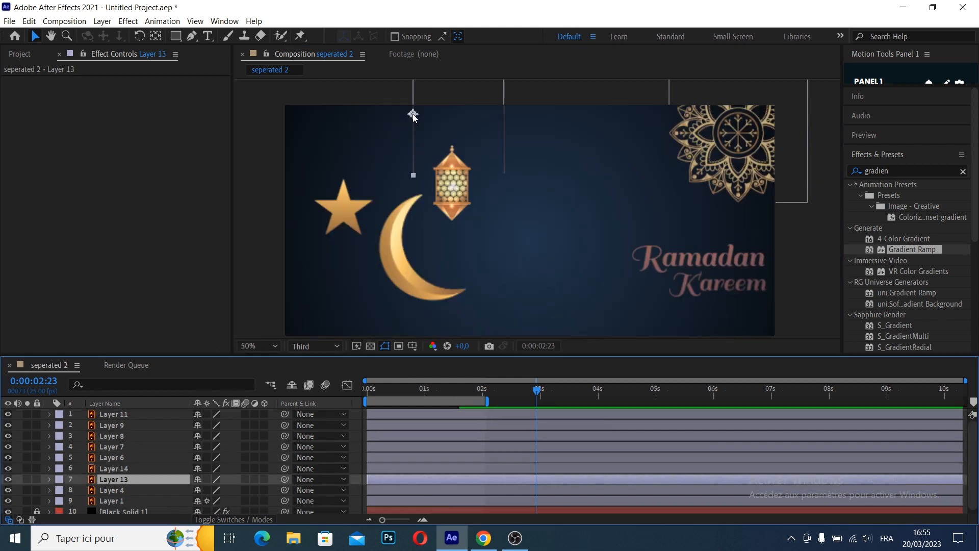
drag(374, 125, 344, 124)
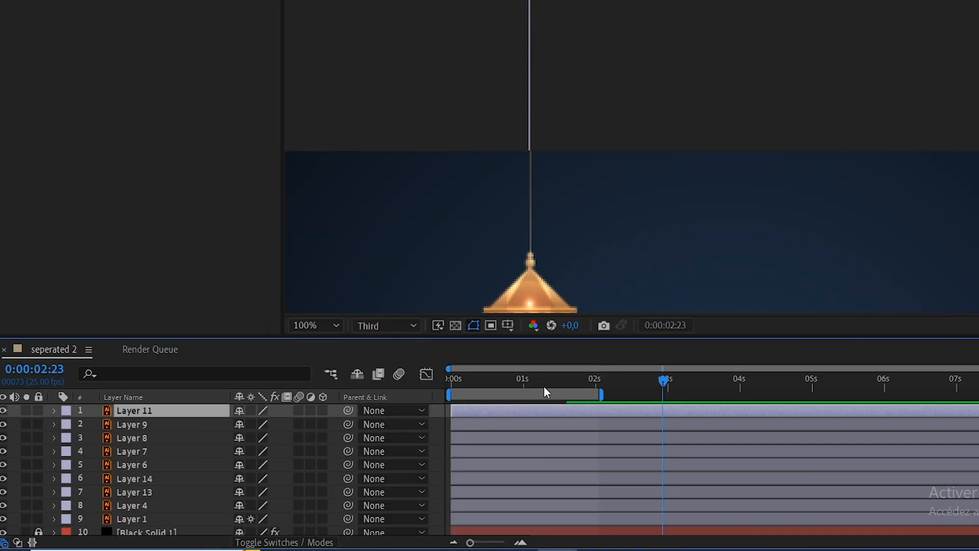
drag(613, 197, 675, 75)
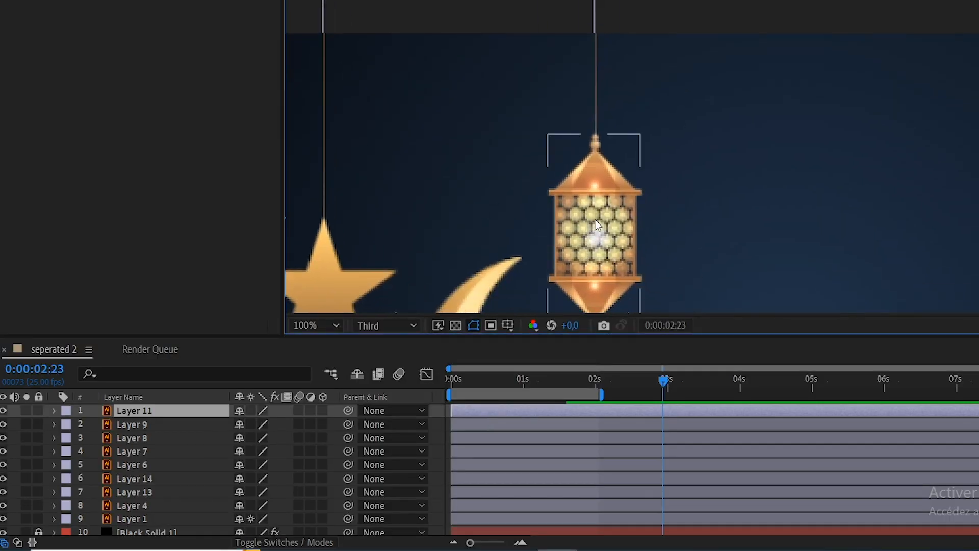
Parent the lantern on Layer 4 to its string, Layer 14, and shift the pair right and slightly down
click(598, 224)
click(168, 480)
drag(348, 505, 181, 485)
click(181, 484)
drag(596, 44, 693, 79)
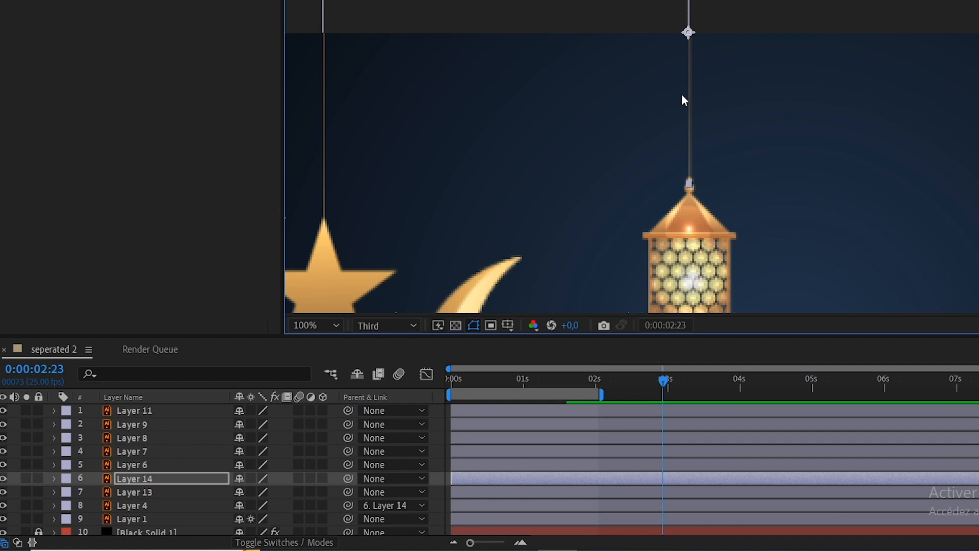
Parent the star on Layer 7 to its string, Layer 13, and shift the pair slightly to the right
click(484, 191)
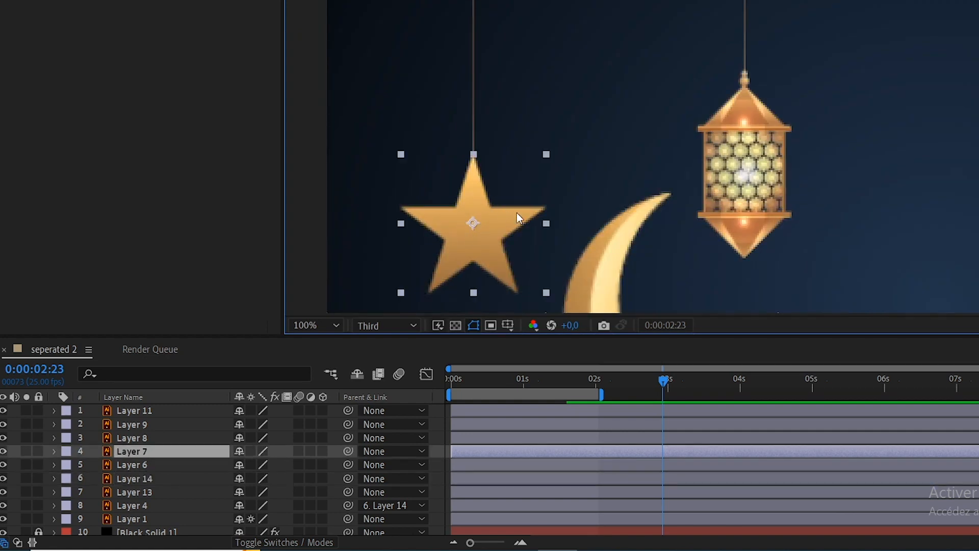
click(168, 491)
drag(348, 451, 175, 494)
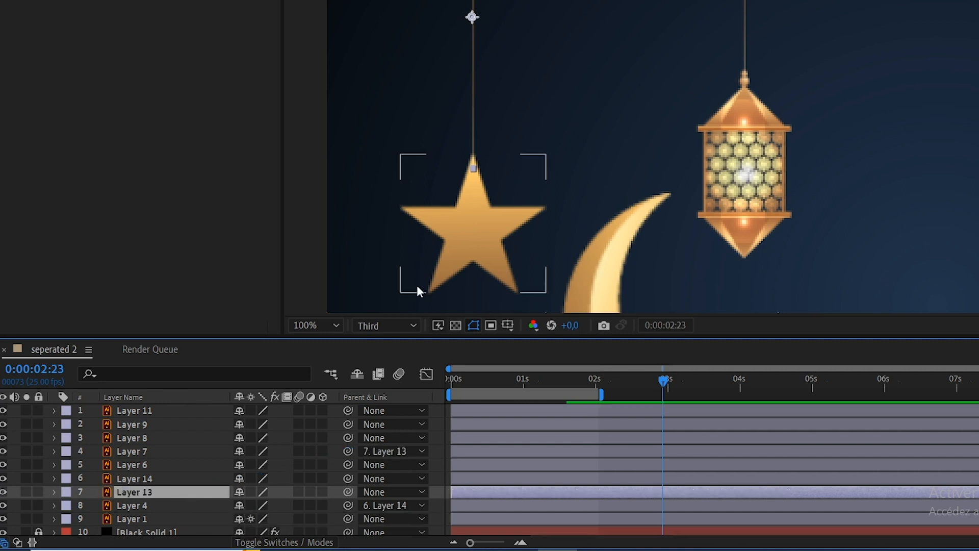
drag(472, 51, 512, 58)
Move the anchor point of the lantern's string, Layer 14, to the string's upper end
click(576, 124)
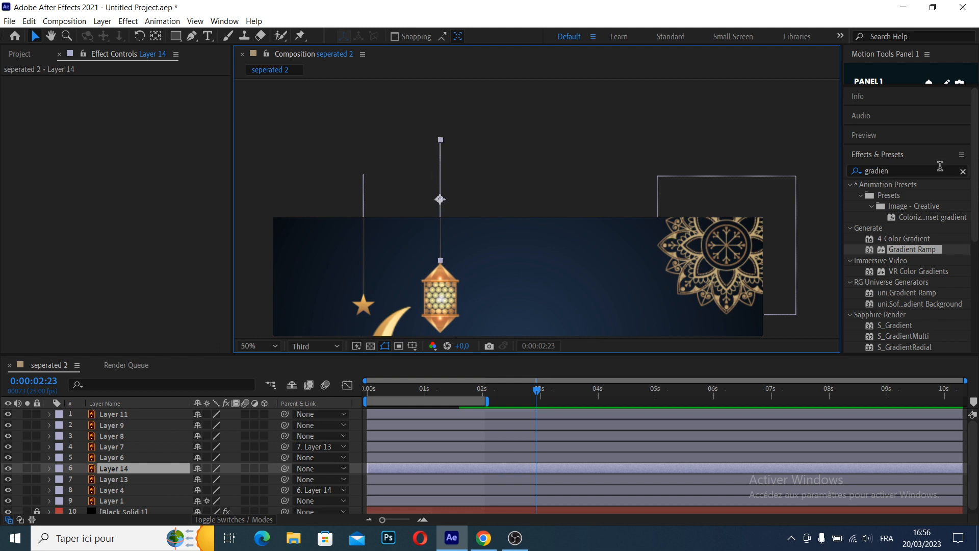
click(155, 36)
drag(441, 199, 440, 141)
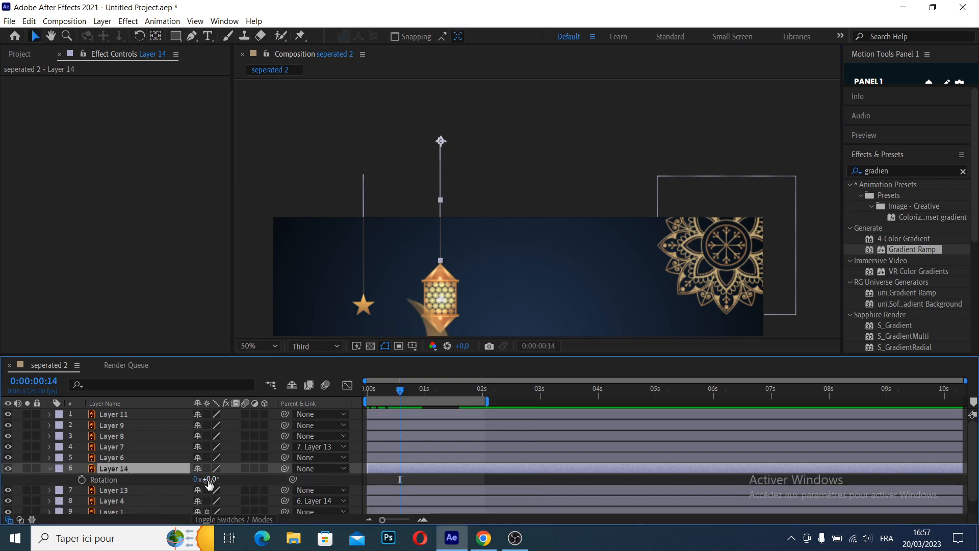
Keyframe Layer 14's rotation at -5° at 0:00:00:14 and 5° at 0:00:01:06 to swing the lantern
click(209, 479)
text(-)
text(5)
key(Return)
drag(400, 391, 441, 401)
click(210, 480)
text(5)
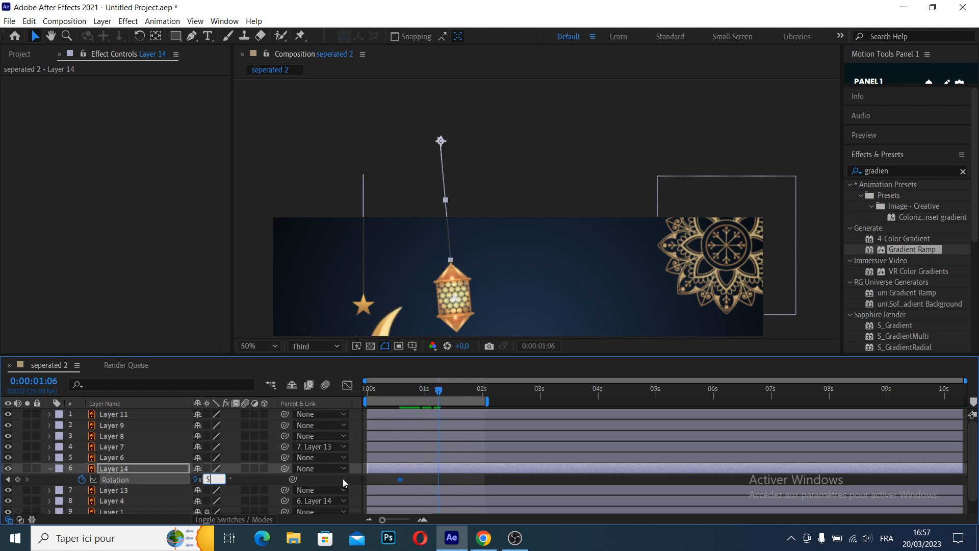
key(Return)
Preview the lantern's swing and space its two rotation keyframes further apart, at about 0.9 s and 1.8 s
click(384, 393)
key(space)
key(space)
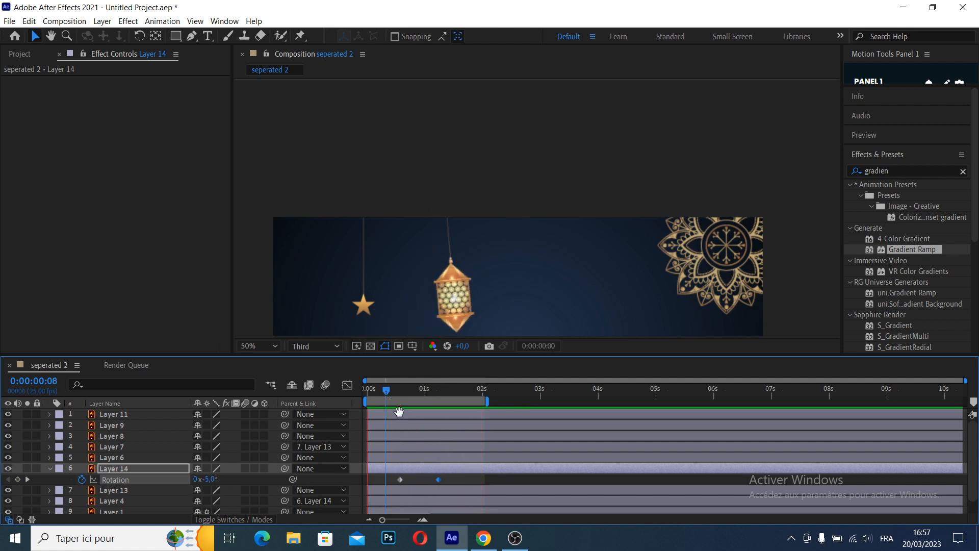
mouse_move(463, 476)
mouse_down()
mouse_move(414, 485)
mouse_move(457, 480)
mouse_up()
click(441, 483)
click(399, 391)
key(space)
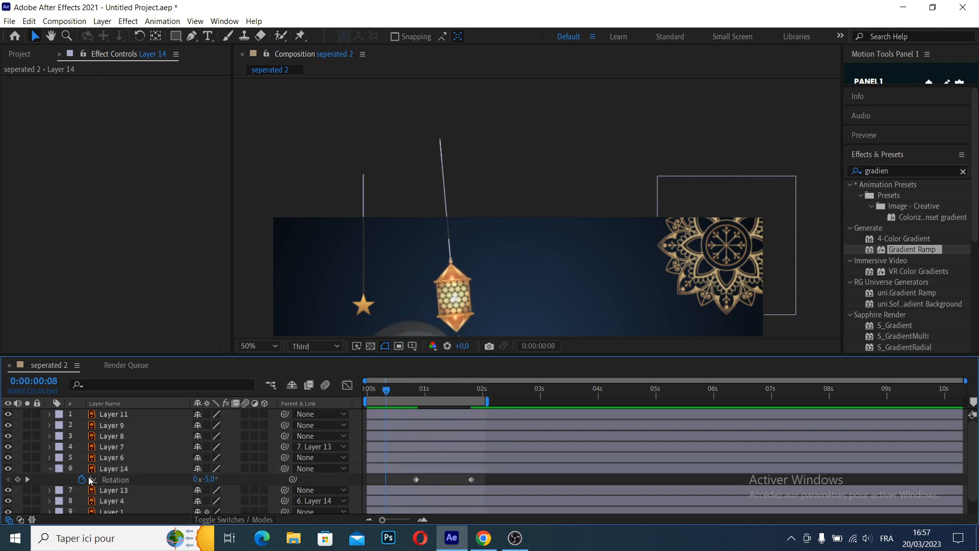
Add a loopOut('pingpong') expression to the rotation of the lantern's string, Layer 14
alt+click(82, 480)
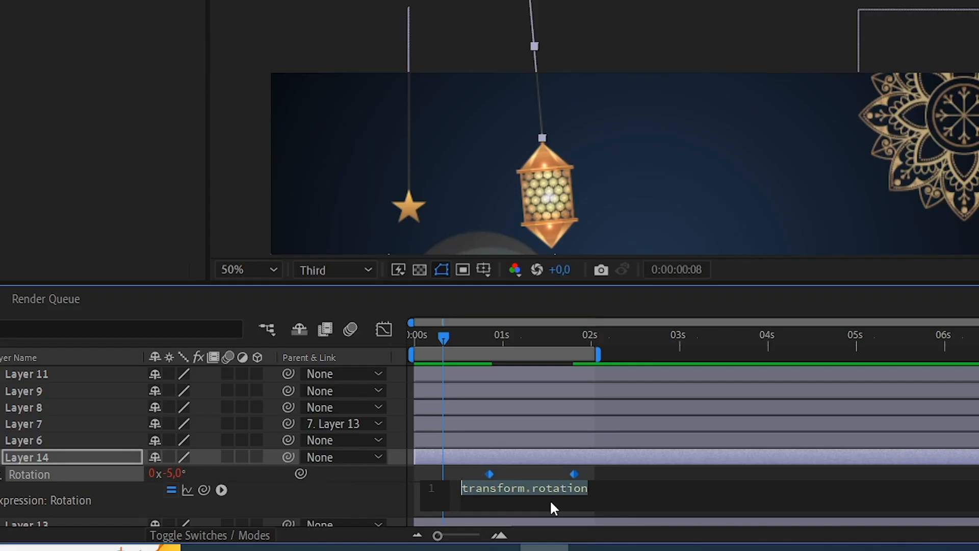
text(loo)
key(Return)
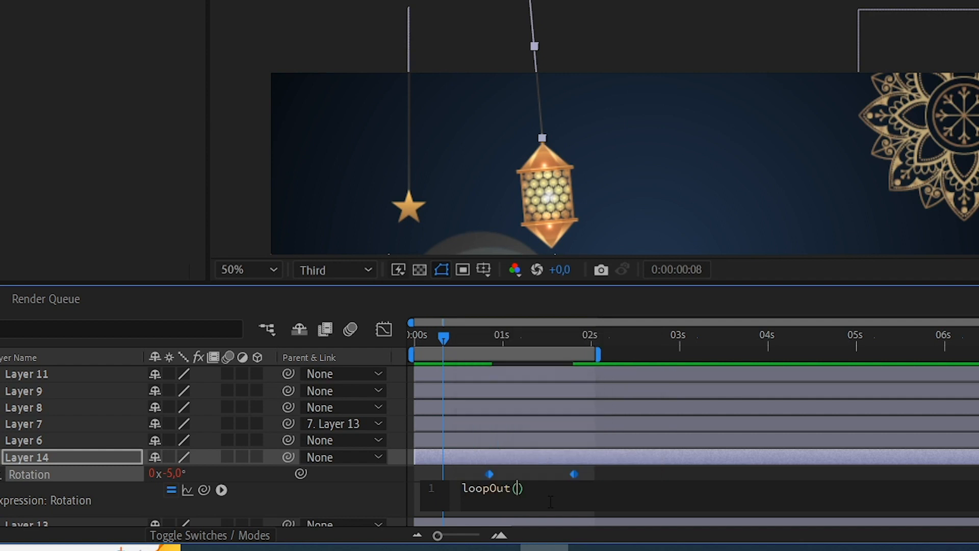
text(')
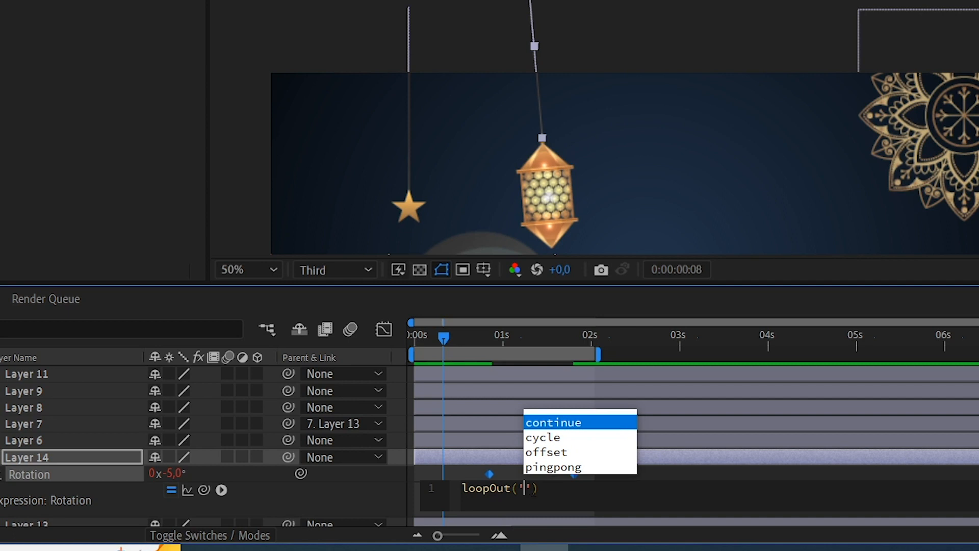
click(555, 466)
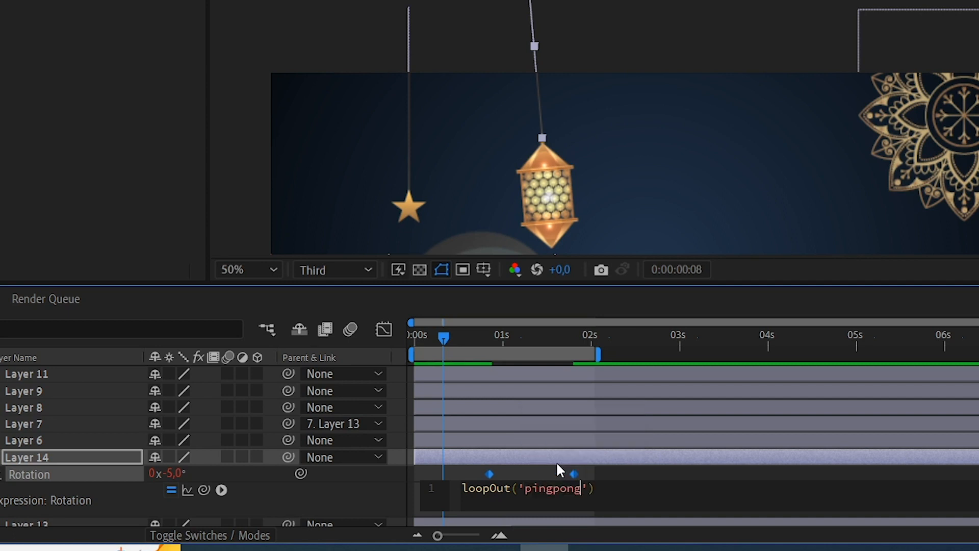
Extend the work area to about 5.5 s, apply Easy Ease to Layer 14's two rotation keyframes and preview the swing
drag(439, 393, 369, 395)
key(space)
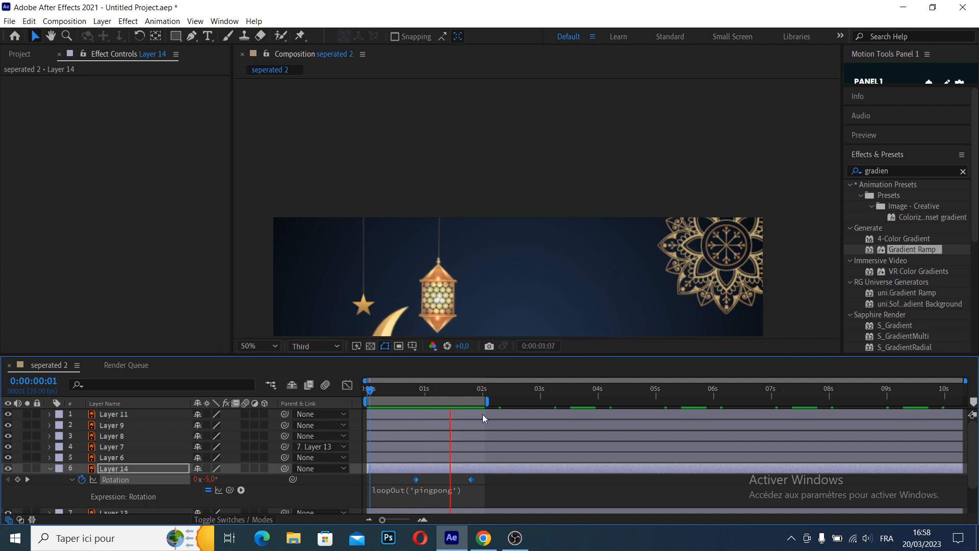
drag(487, 401, 686, 413)
key(space)
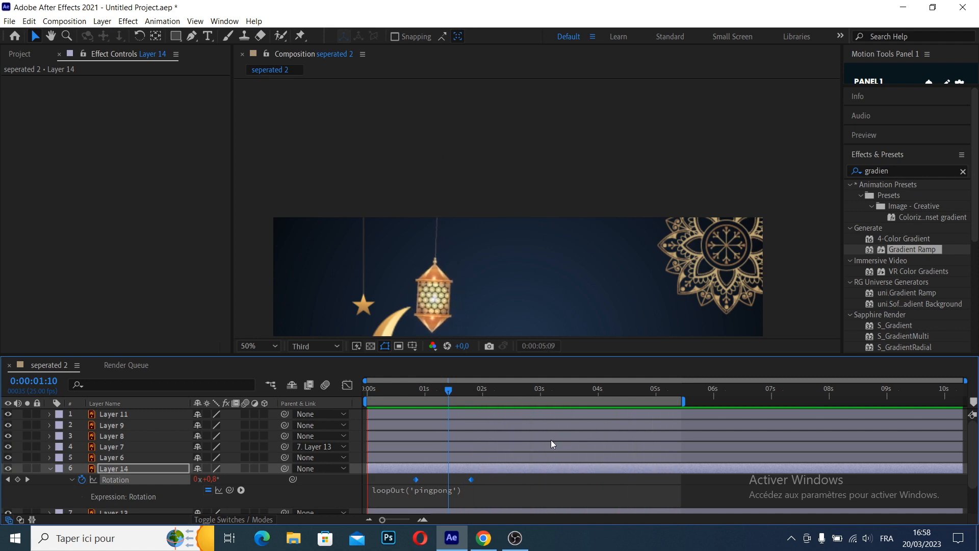
key(space)
key(F9)
key(space)
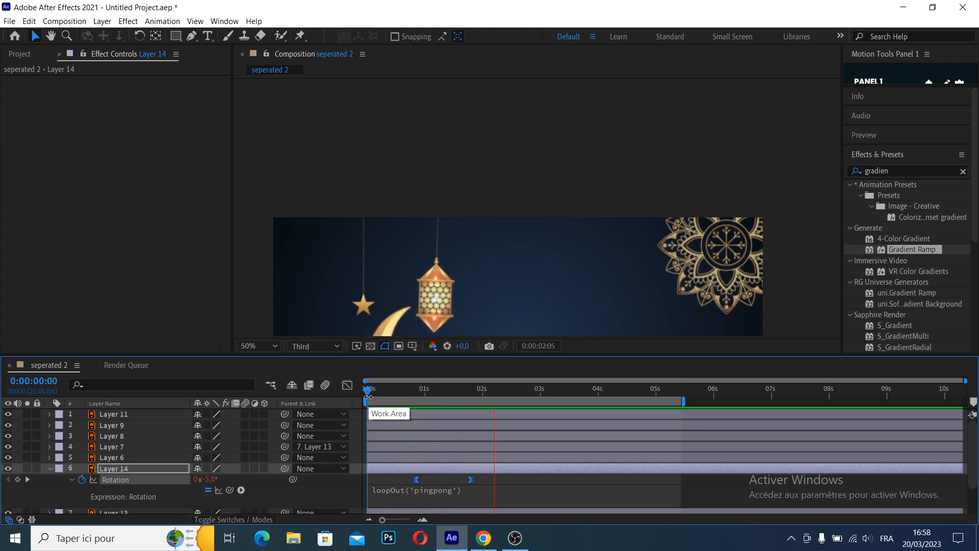
Put the anchor point of Layer 13 at the star string's upper end and paste Layer 14's rotation animation onto it at 0:00:00:17
click(370, 392)
drag(365, 270, 406, 142)
click(390, 163)
click(155, 37)
drag(503, 476, 405, 483)
key(ctrl+c)
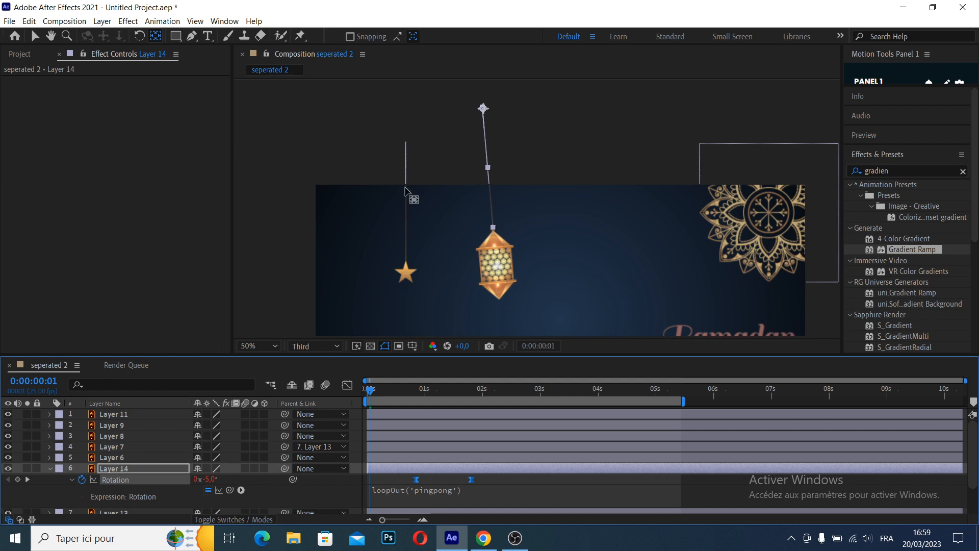
key(v)
click(407, 199)
scroll(433, 454, down, 3)
click(406, 390)
key(ctrl+v)
key(space)
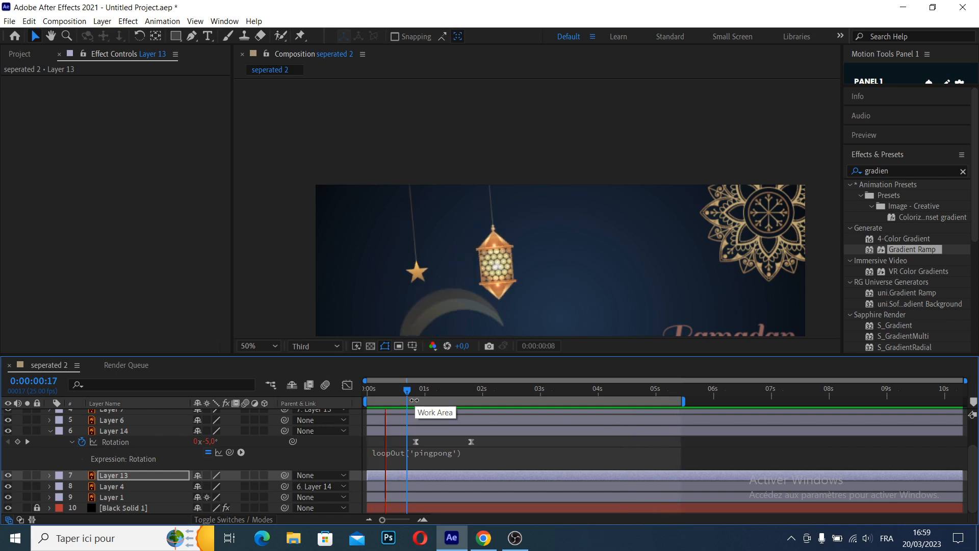
click(641, 431)
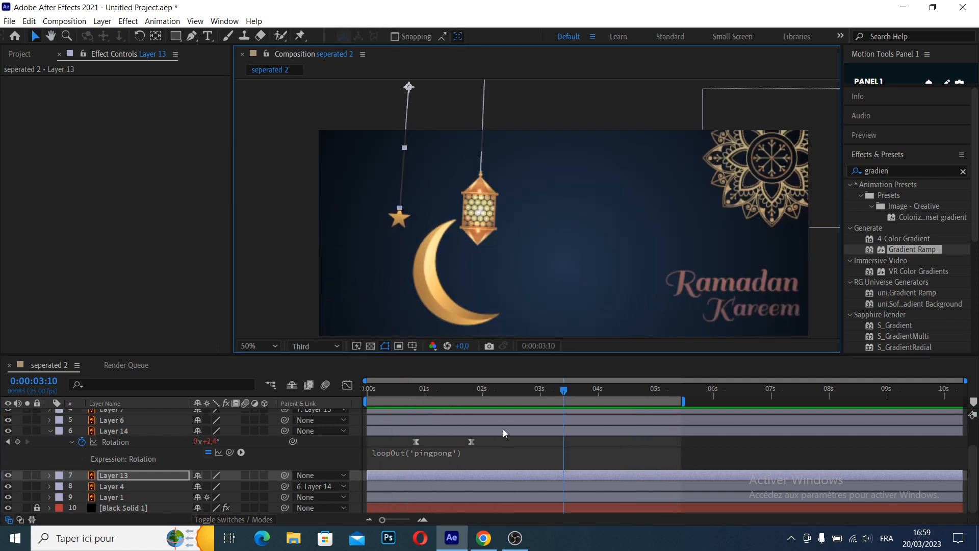
Pre-compose the lantern, Layer 4, and its string, Layer 14, into a new composition named "light"
click(51, 432)
click(482, 205)
click(482, 140)
click(462, 233)
click(480, 214)
click(449, 432)
click(479, 199)
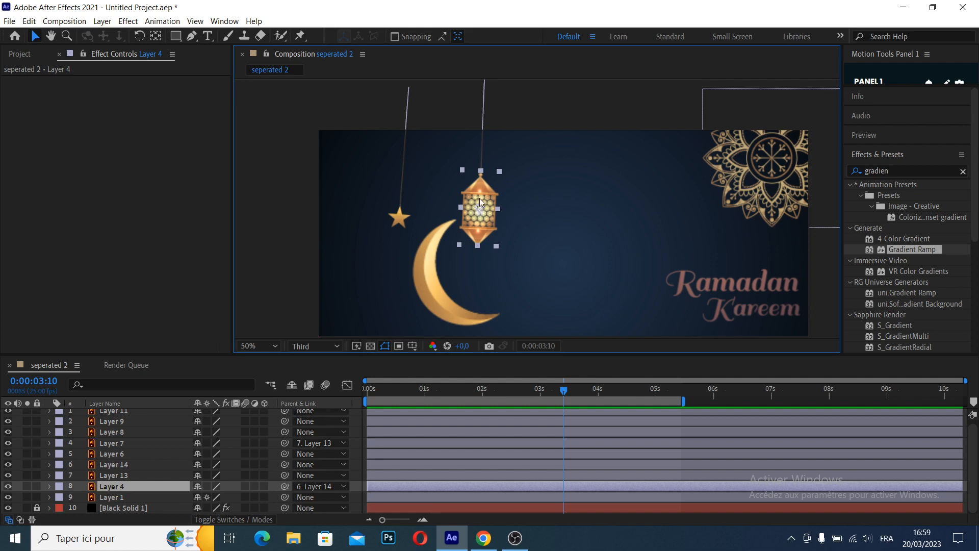
shift+click(484, 129)
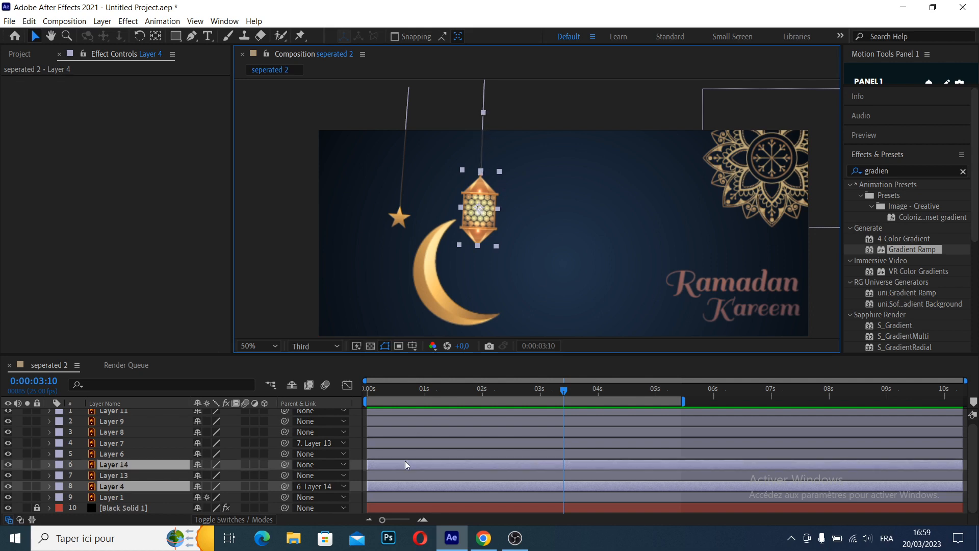
key(ctrl+shift+c)
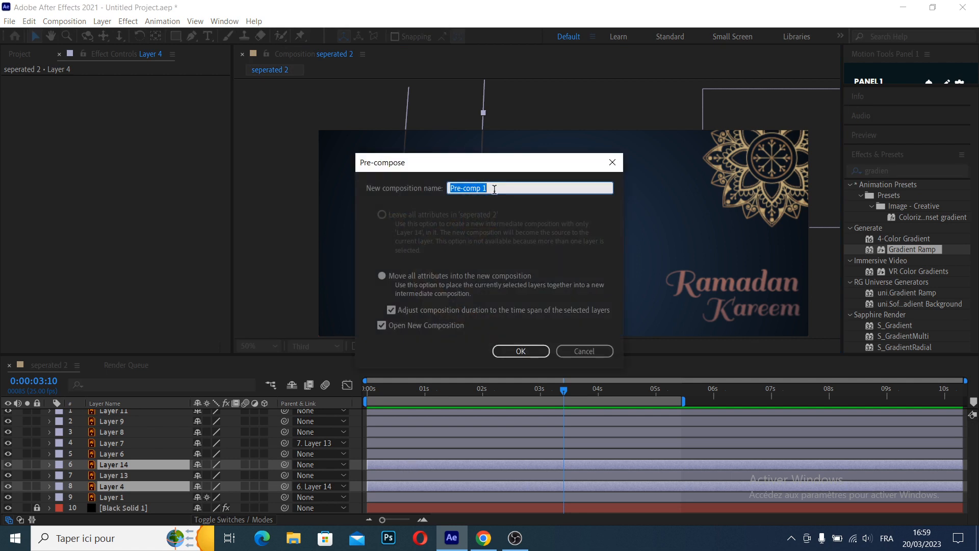
key(BackSpace)
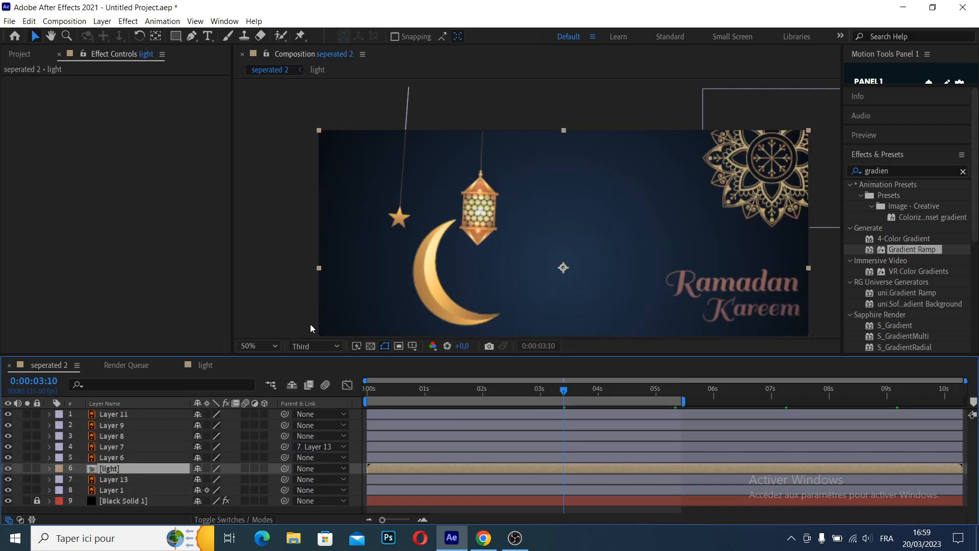
Hide the light layer and pre-compose the star with its string, Layers 7 and 13, as "star"
click(400, 221)
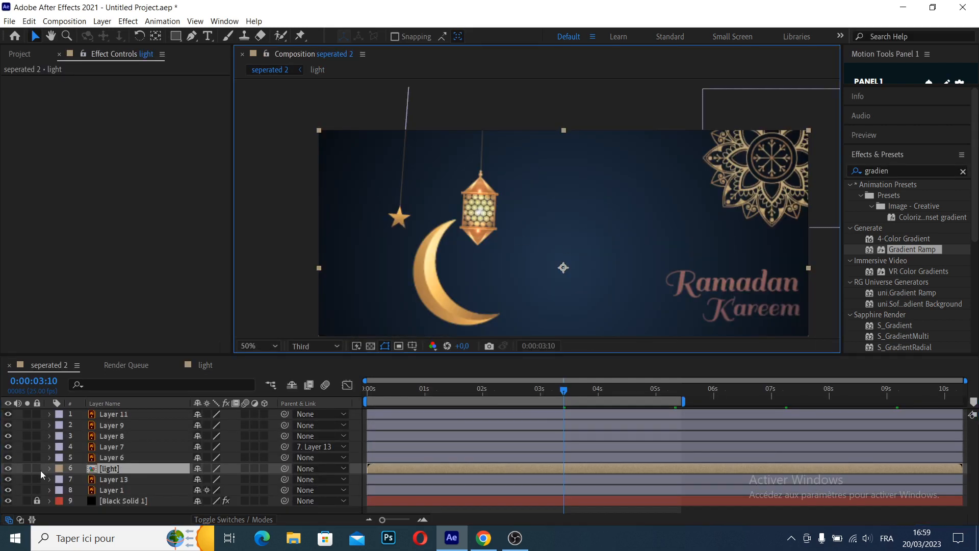
click(7, 468)
click(400, 218)
shift+click(405, 185)
key(ctrl+shift+c)
text(star)
click(520, 350)
Move Layer 13 in the star composition so the whole string and star lie inside the frame, and check the swing
drag(378, 82, 489, 195)
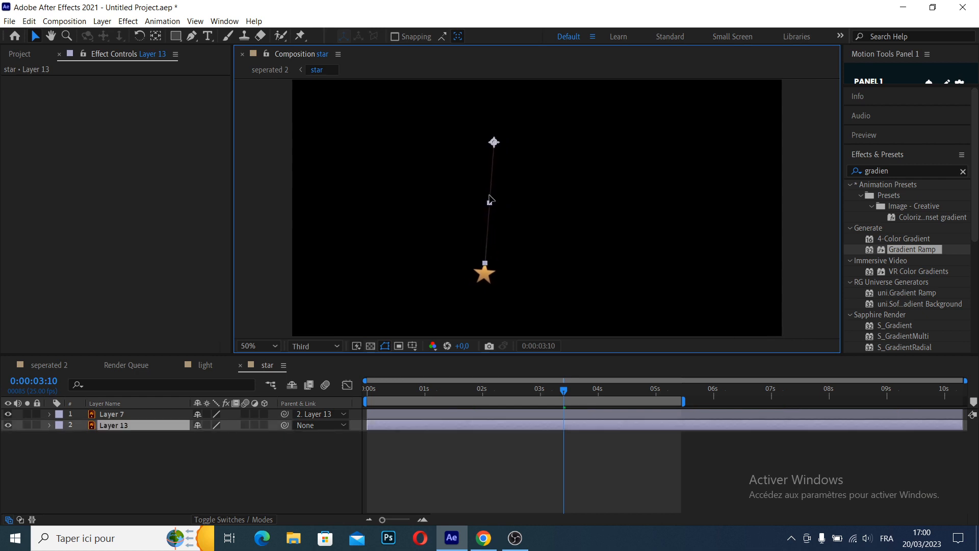
drag(560, 391, 505, 396)
key(space)
scroll(558, 197, down, 2)
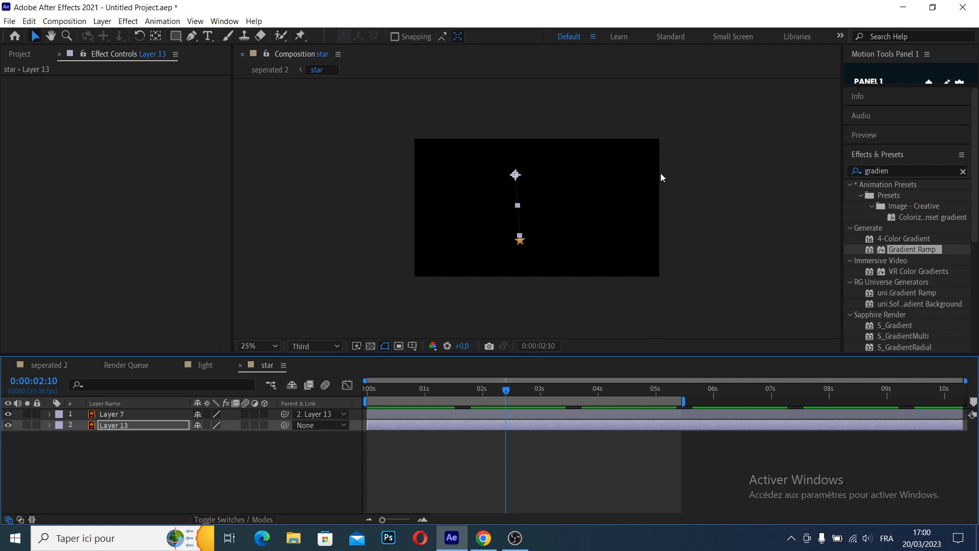
scroll(559, 208, up, 2)
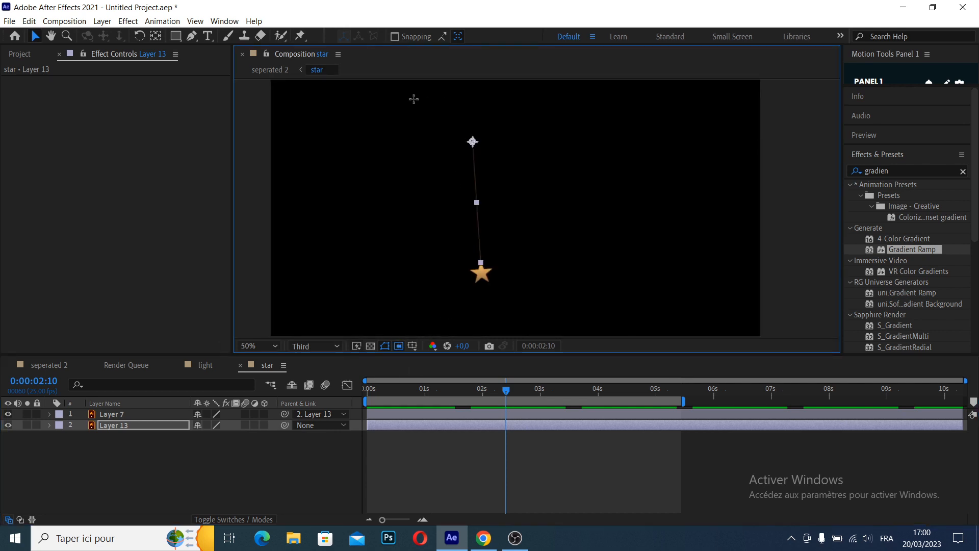
Crop the star composition to a region of interest drawn around the star and its string, and preview it from the start
drag(396, 98, 568, 320)
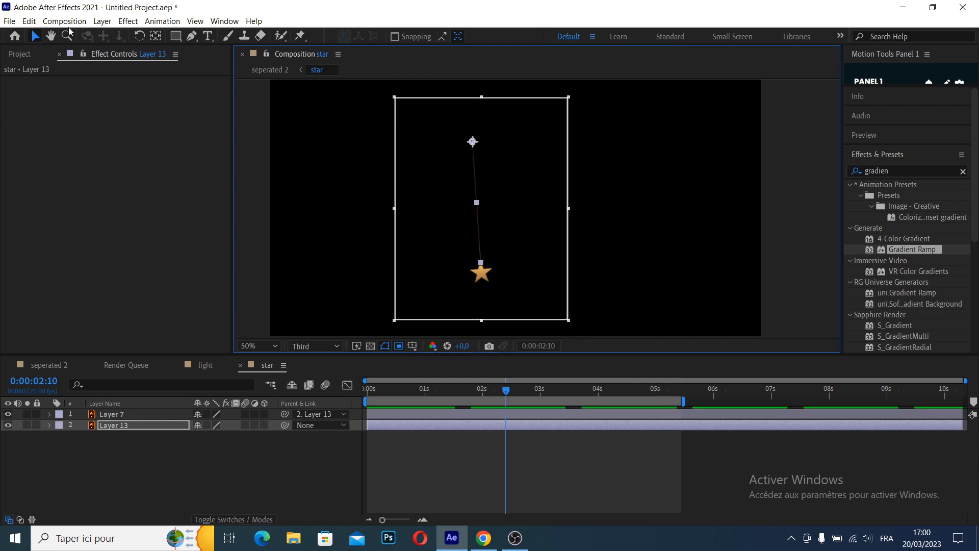
click(67, 23)
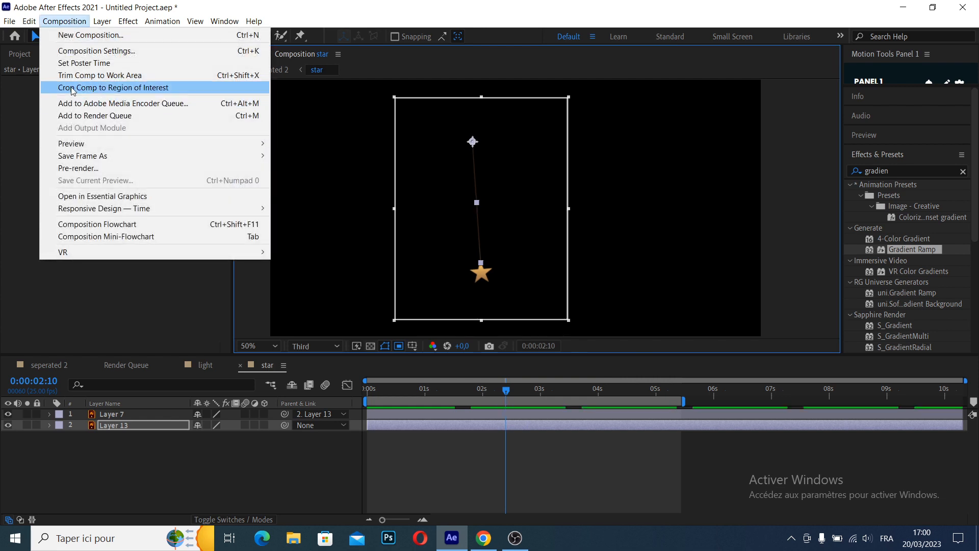
click(137, 89)
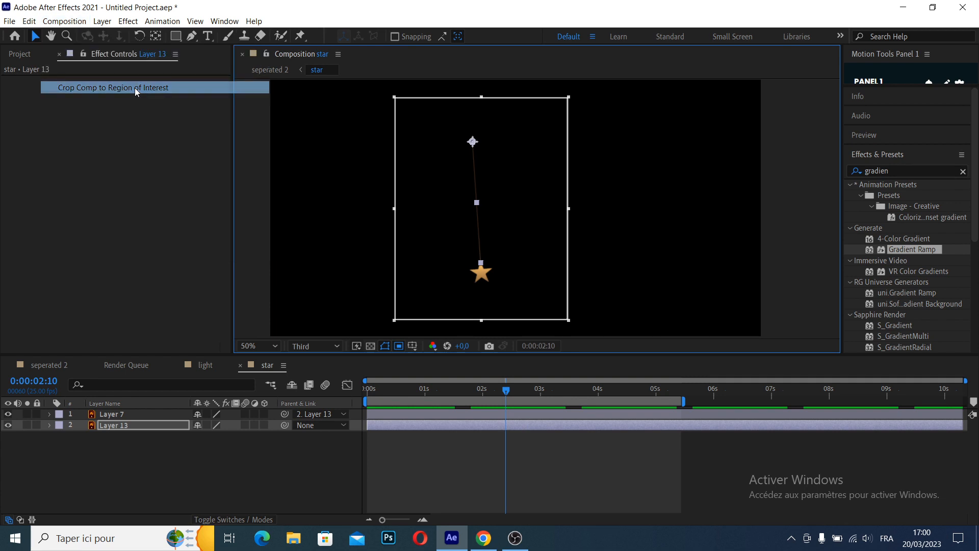
drag(493, 396, 351, 389)
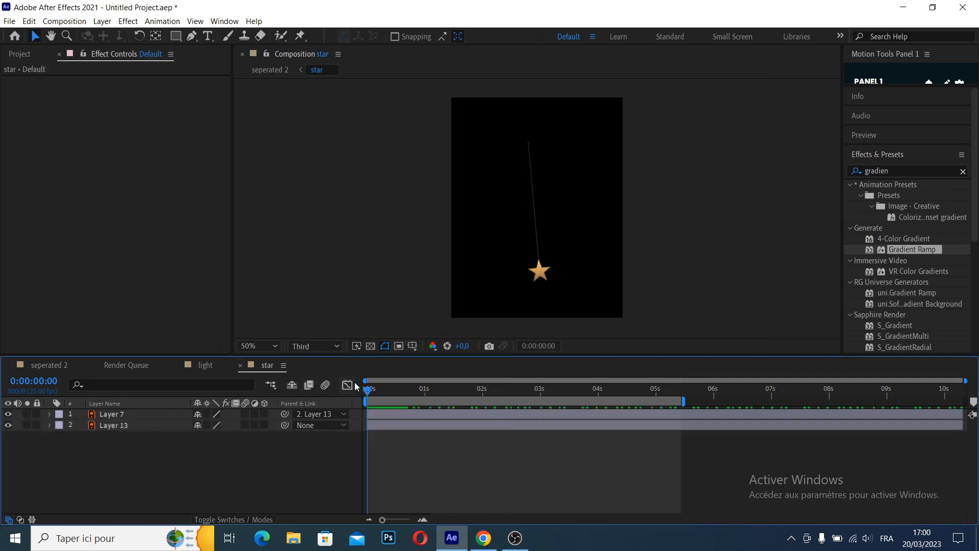
key(space)
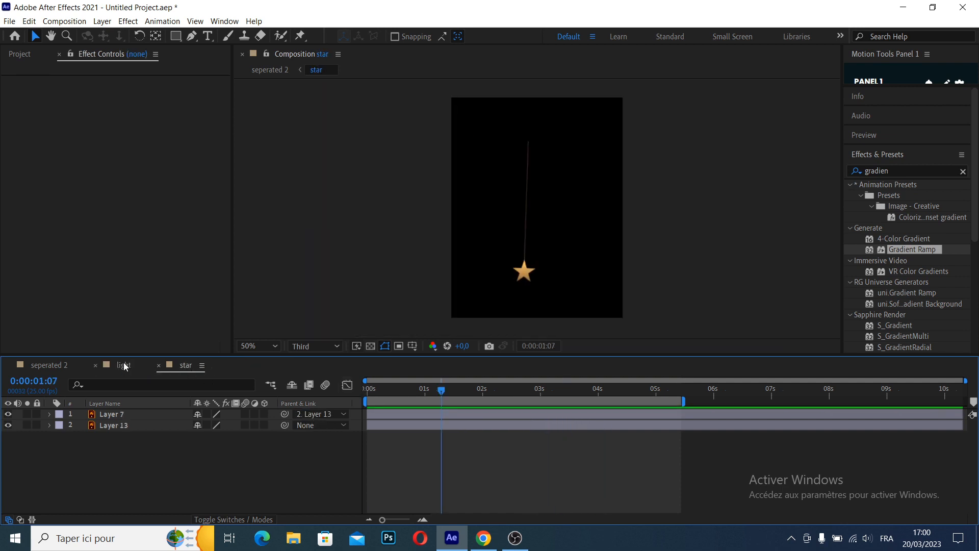
Move Layer 14 in the light composition so the lantern and its full string lie inside the frame
click(124, 365)
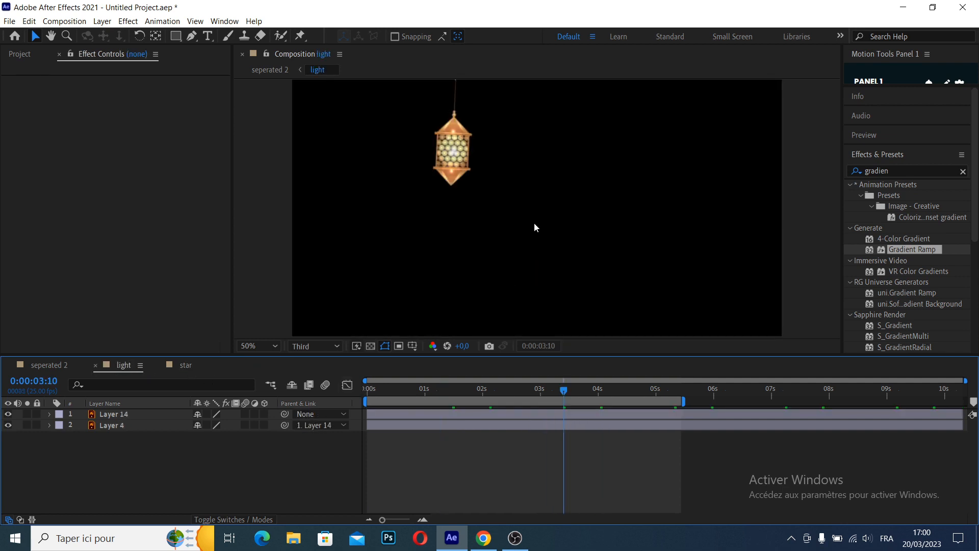
drag(504, 197, 511, 223)
scroll(511, 223, down, 1)
click(35, 36)
click(517, 194)
click(459, 315)
Crop the light composition to a region of interest drawn tightly around the lantern and string, and preview it
click(398, 345)
mouse_move(495, 170)
mouse_down()
mouse_move(541, 182)
mouse_move(555, 280)
mouse_up()
drag(494, 280, 483, 284)
click(64, 22)
click(93, 91)
click(367, 390)
key(space)
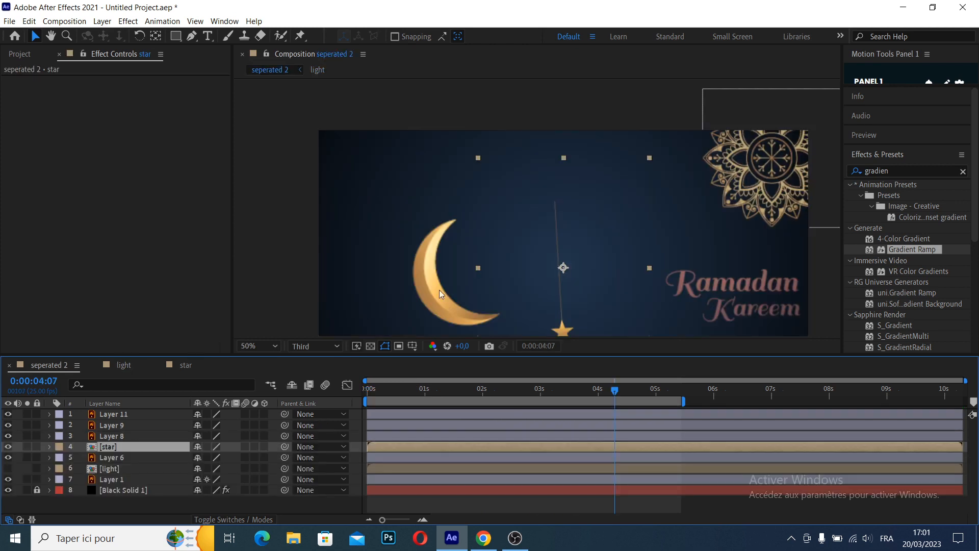
In the seperated 2 composition, set the star layer's label color to Orange and the light layer's to Blue
scroll(569, 228, down, 2)
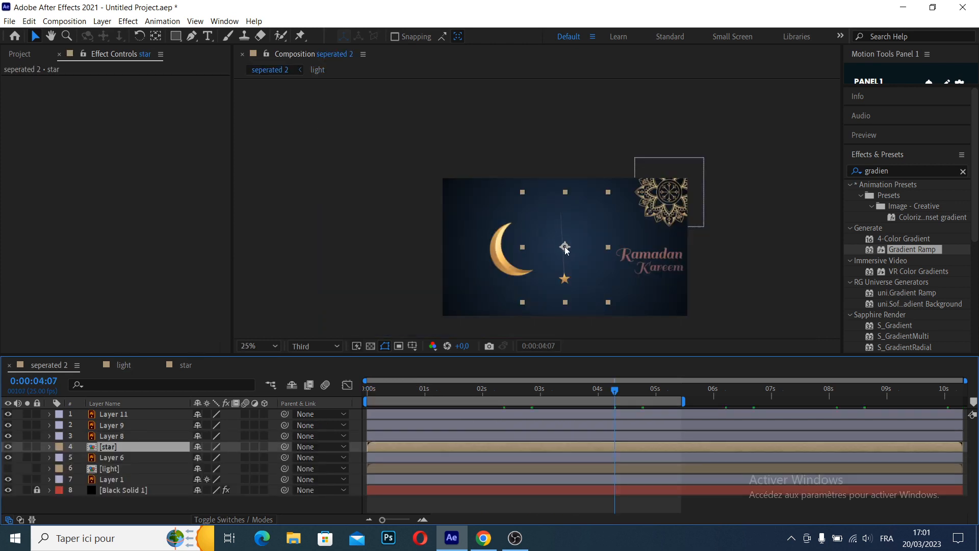
click(59, 446)
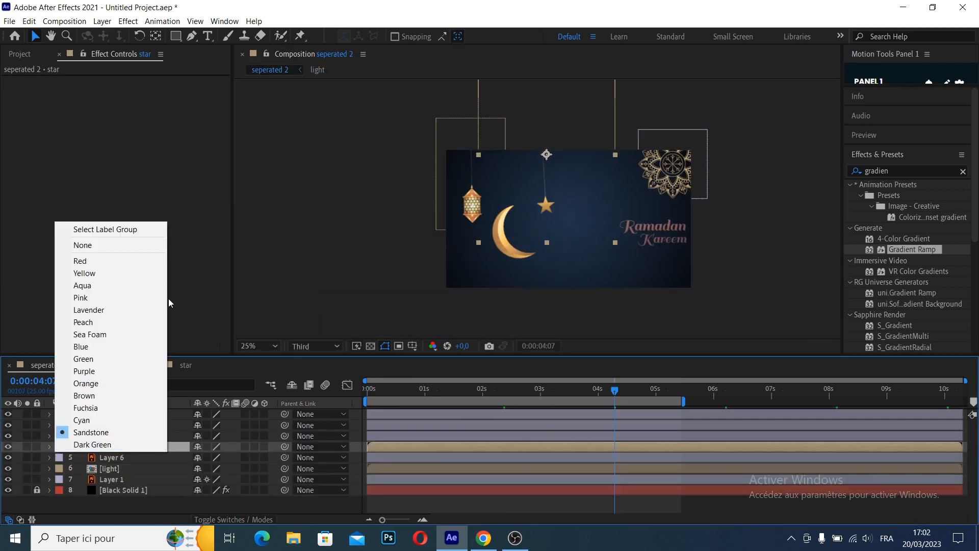
click(117, 299)
click(59, 468)
click(102, 369)
click(59, 446)
click(119, 383)
Adjust the star's placement and keyframe the resting positions of the star and light layers at 832, 84 and 192, 188
click(417, 509)
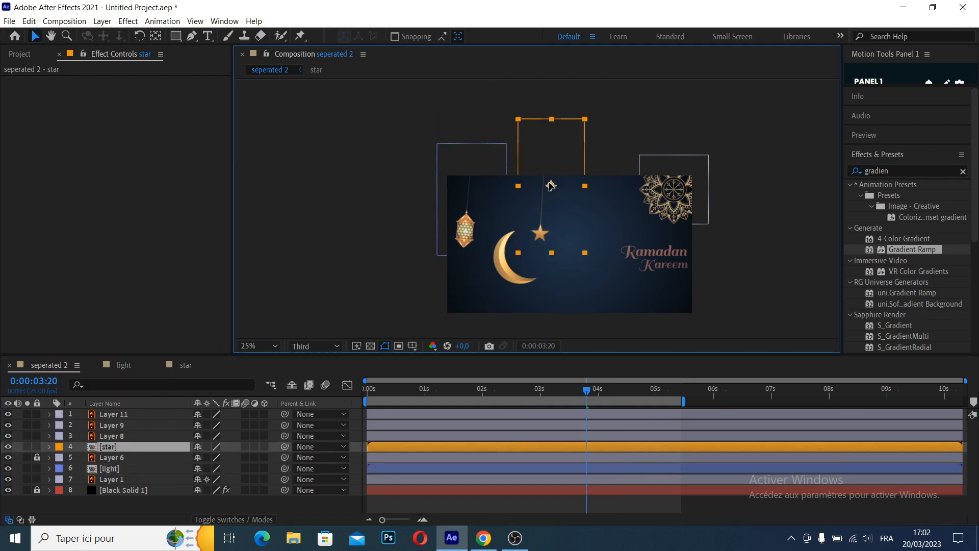
drag(563, 182, 539, 165)
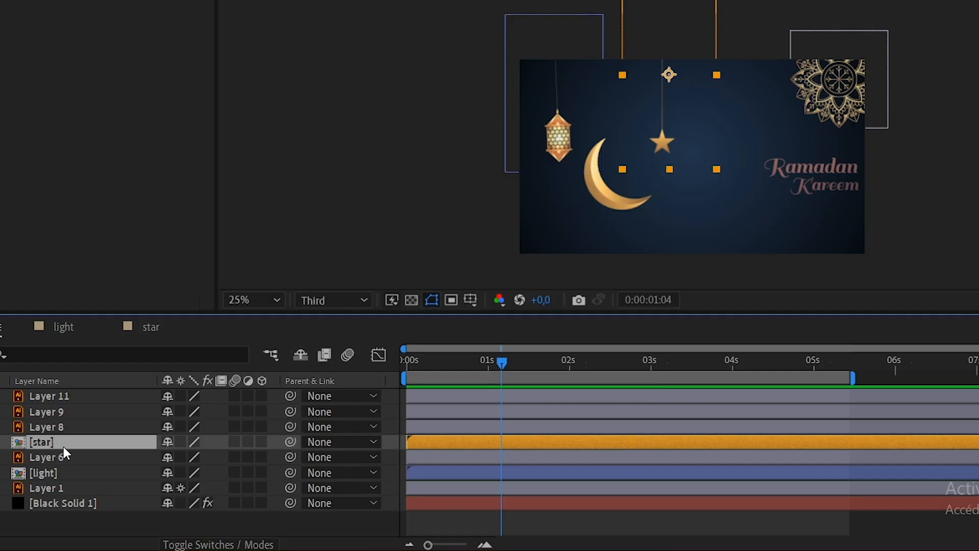
ctrl+click(110, 468)
key(p)
click(5, 504)
click(459, 458)
At an earlier time, keyframe both layers above the frame: star at 832, -569 and light at 192, -450
drag(502, 363, 390, 375)
drag(198, 457, 4, 458)
click(575, 144)
drag(200, 503, 1, 503)
drag(202, 504, 40, 503)
Shift both layers' position keyframes to about 0.5 s and 1.2 s, apply Easy Ease to them and preview the drop-in
drag(423, 454, 399, 511)
drag(408, 503, 444, 504)
drag(560, 455, 433, 512)
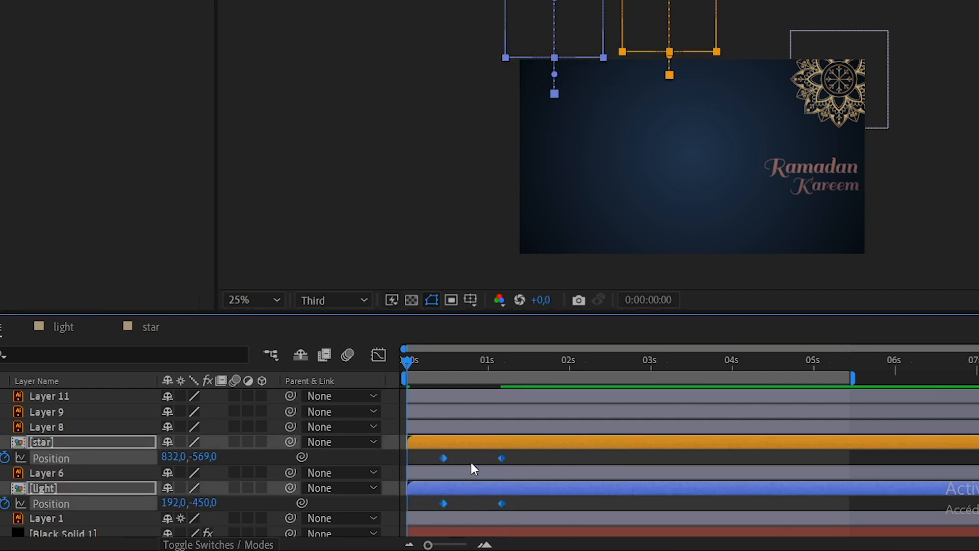
key(F9)
key(space)
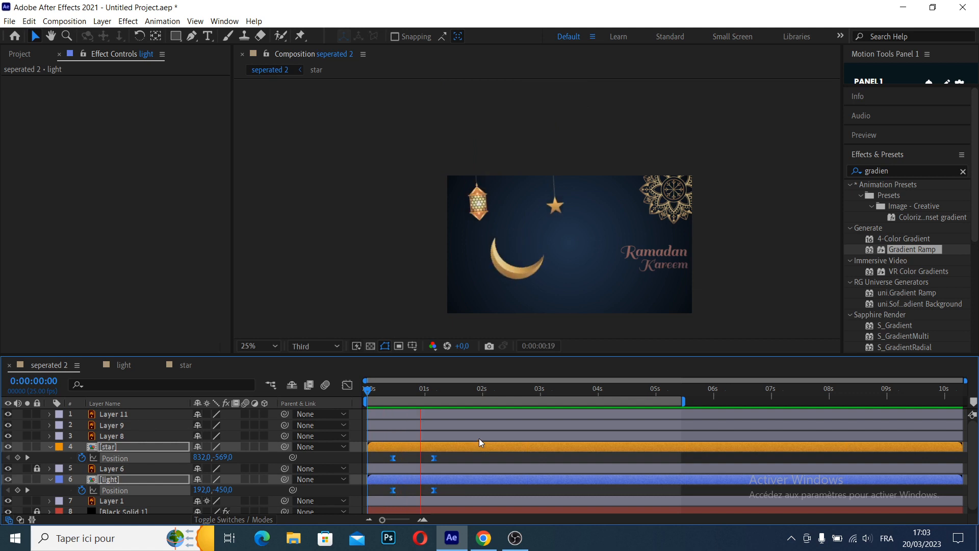
key(space)
Delay the star layer by about 0.3 s so it drops in after the lantern, and preview from the start
click(466, 459)
drag(414, 448, 431, 448)
key(Home)
key(space)
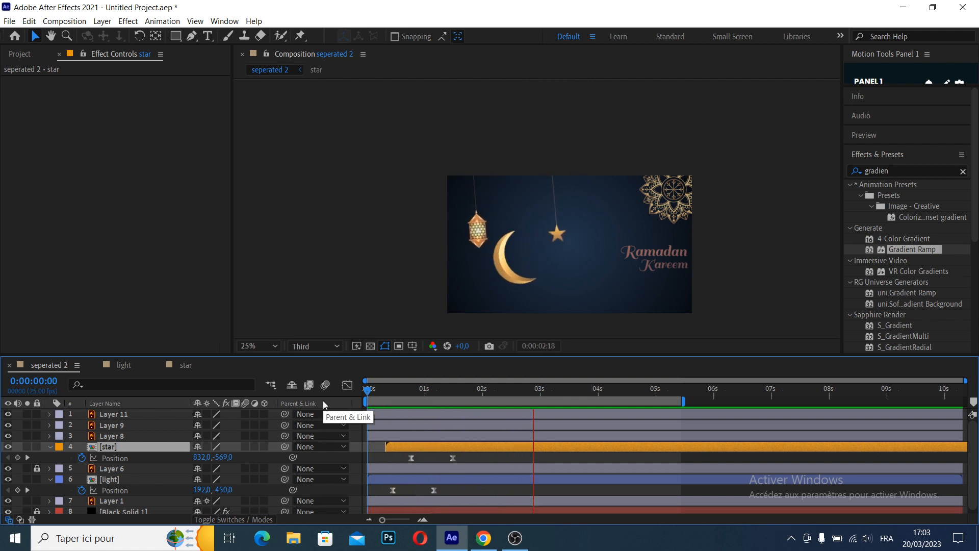
Stop the preview and search the effects library for "deep"
click(464, 236)
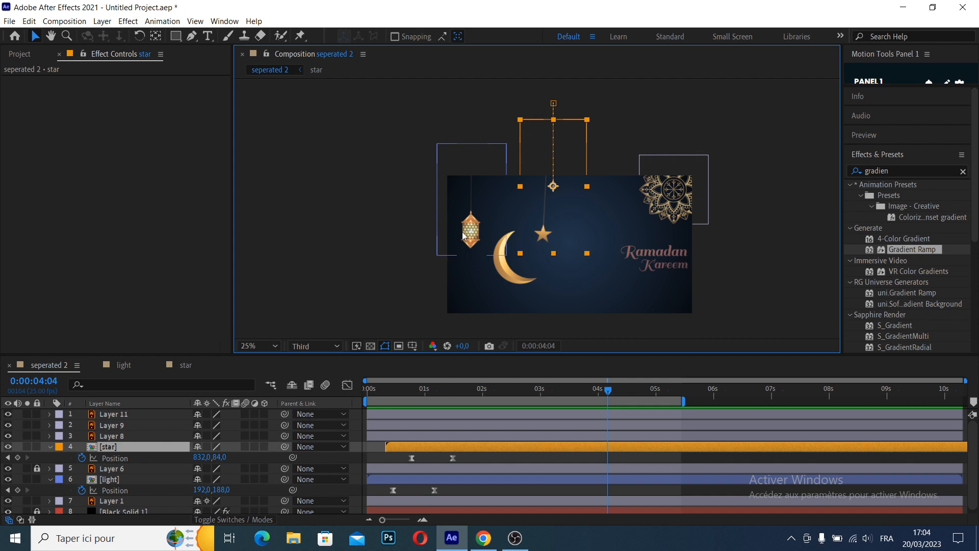
click(474, 226)
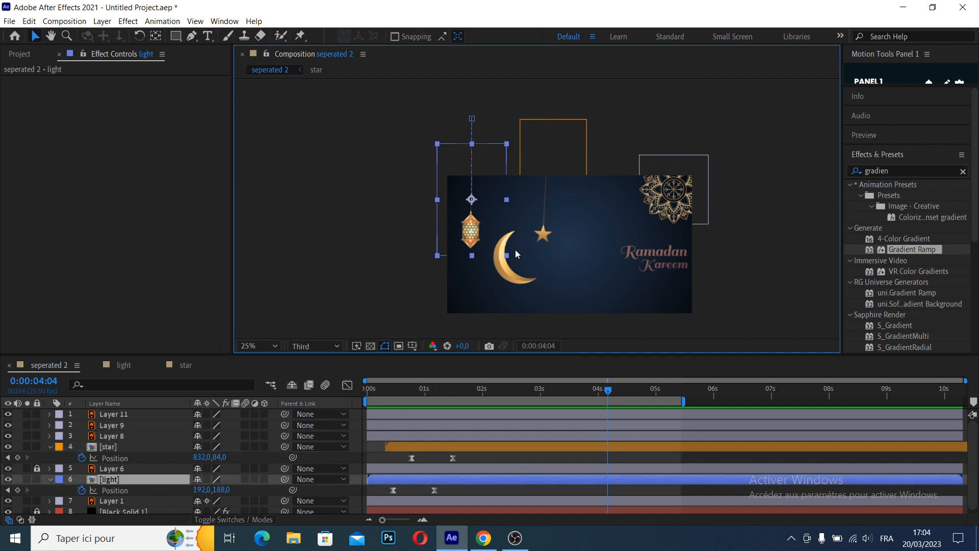
click(550, 231)
click(963, 172)
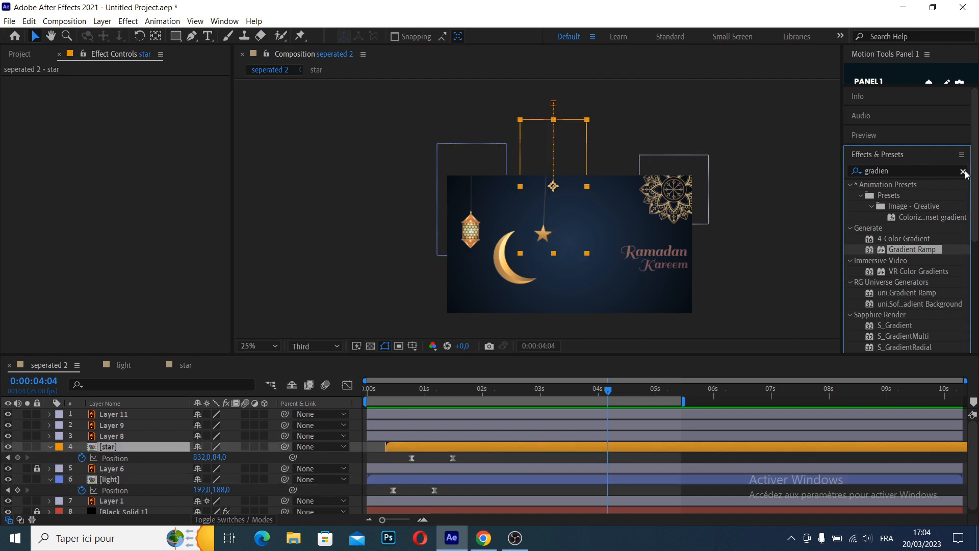
click(909, 171)
text(dd)
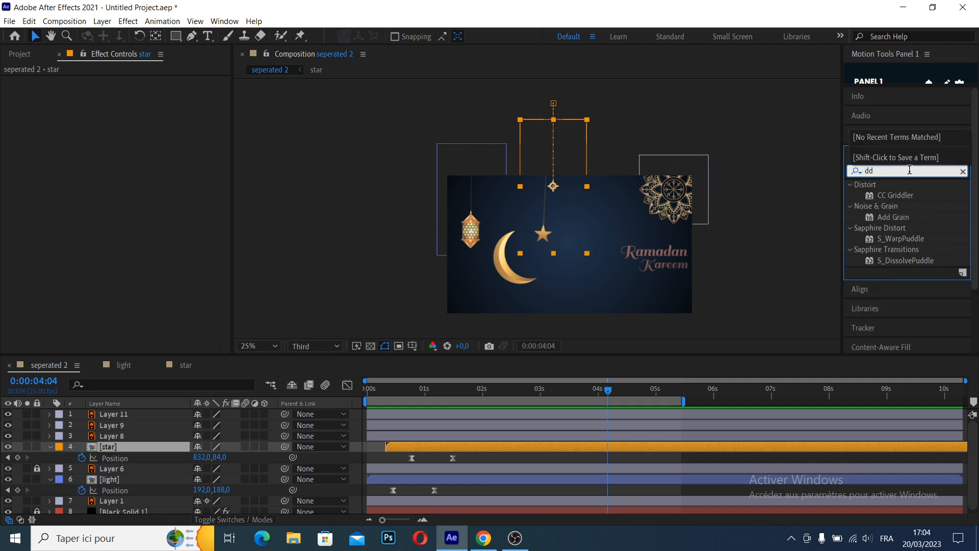
key(BackSpace)
text(eep)
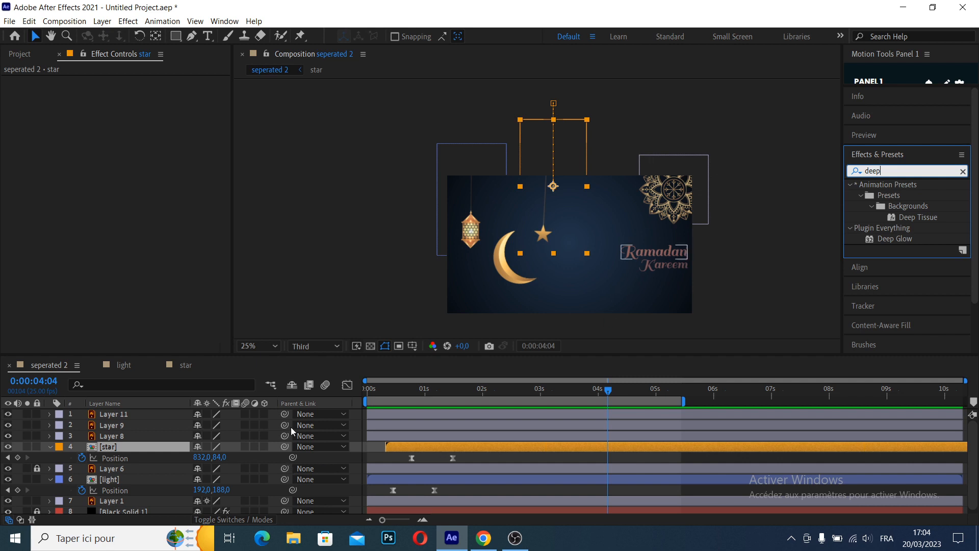
Open the light composition, apply Deep Glow to the lantern layer and enable Unmult
click(124, 367)
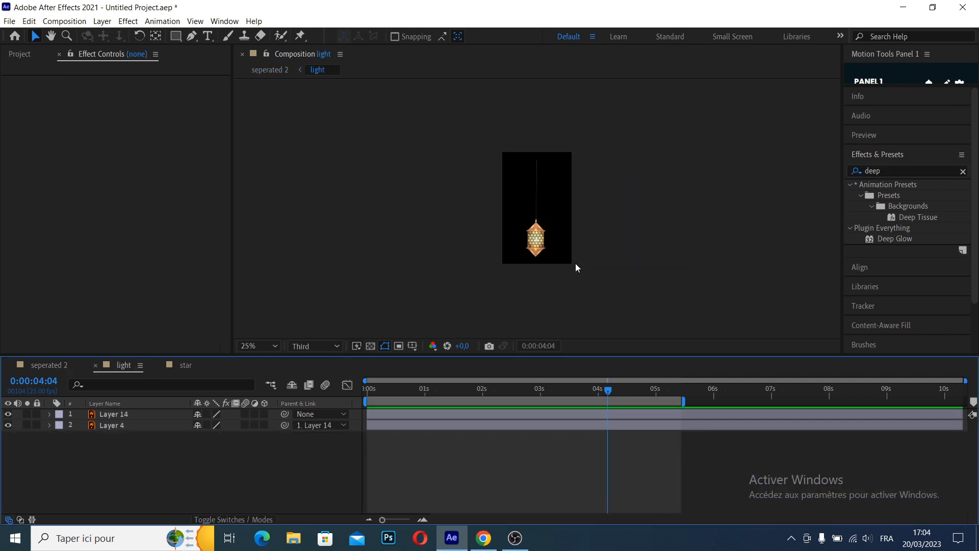
scroll(576, 264, up, 2)
scroll(531, 255, up, 1)
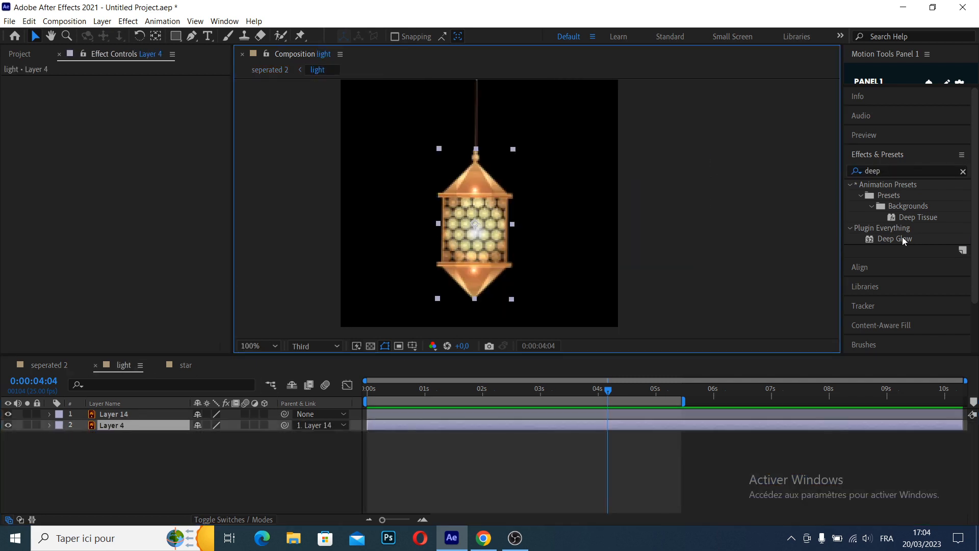
drag(903, 241, 528, 265)
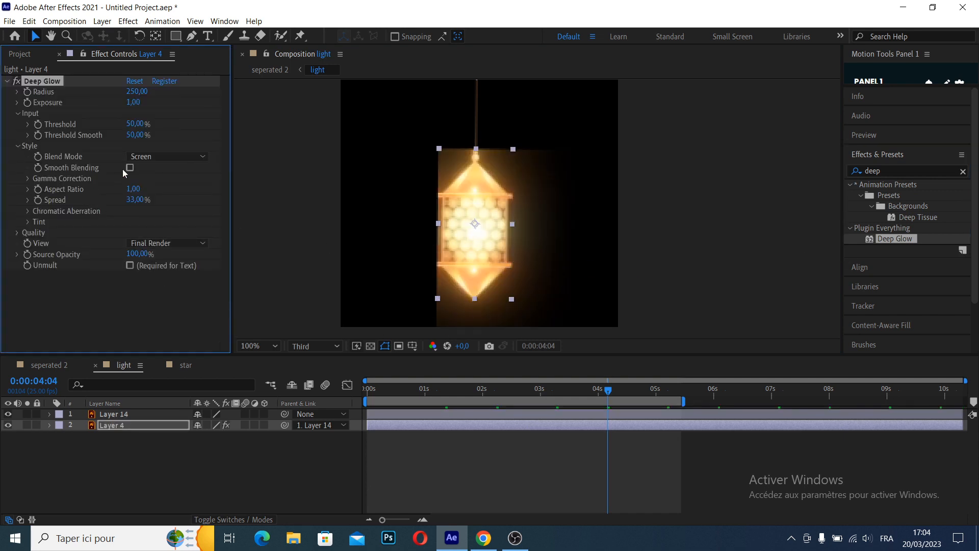
click(130, 266)
Try the Add blend mode, other View options and a different threshold for the lantern's Deep Glow, and undo the latest changes
click(254, 192)
click(247, 210)
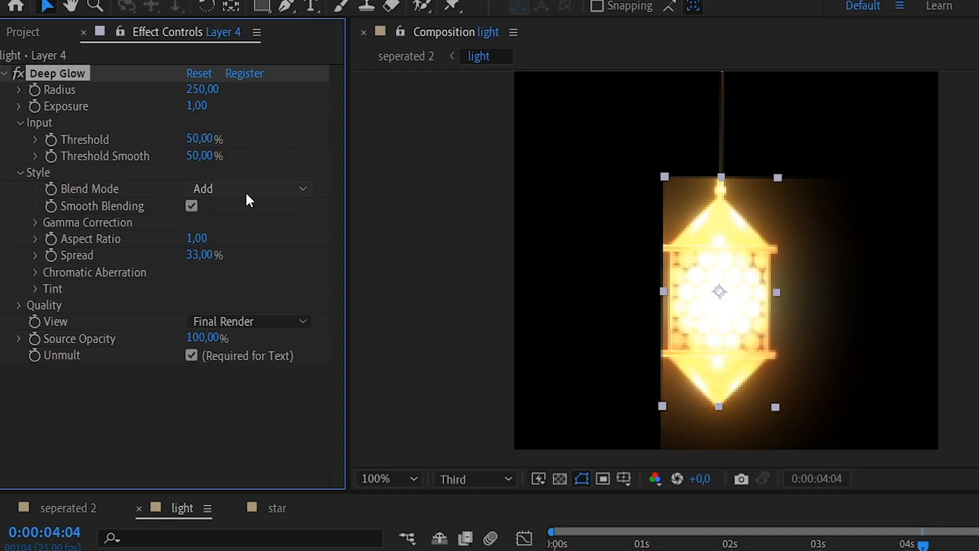
click(246, 193)
click(242, 227)
click(234, 317)
click(244, 342)
click(248, 321)
click(255, 339)
click(403, 367)
mouse_move(205, 142)
mouse_down()
mouse_move(284, 148)
mouse_move(197, 147)
mouse_move(194, 156)
mouse_up()
key(ctrl+z)
key(ctrl+z)
Set the lantern's Deep Glow to Radius 279, Exposure 0.86, Aspect Ratio 0.61, Spread 12.30% and Source Opacity 89%
drag(202, 239, 143, 255)
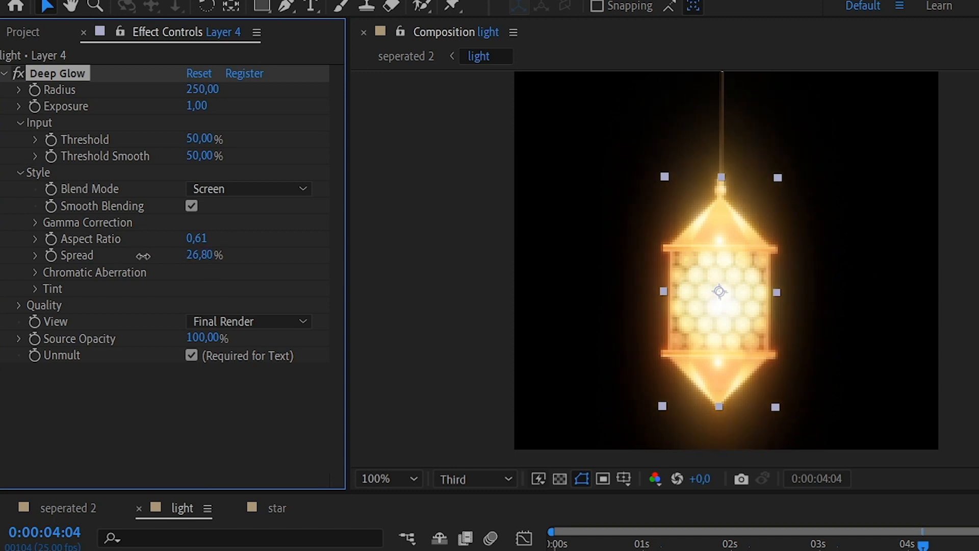
drag(204, 337, 332, 337)
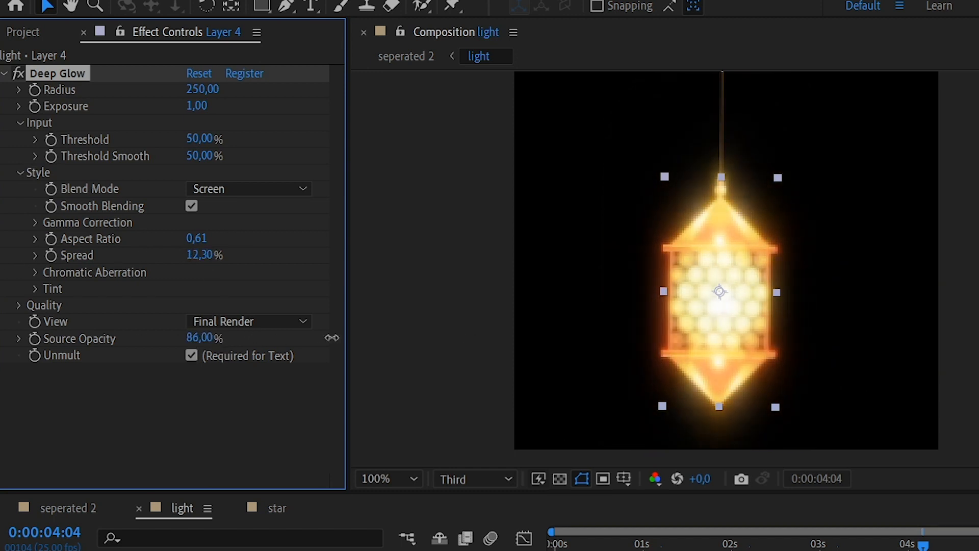
drag(197, 105, 252, 107)
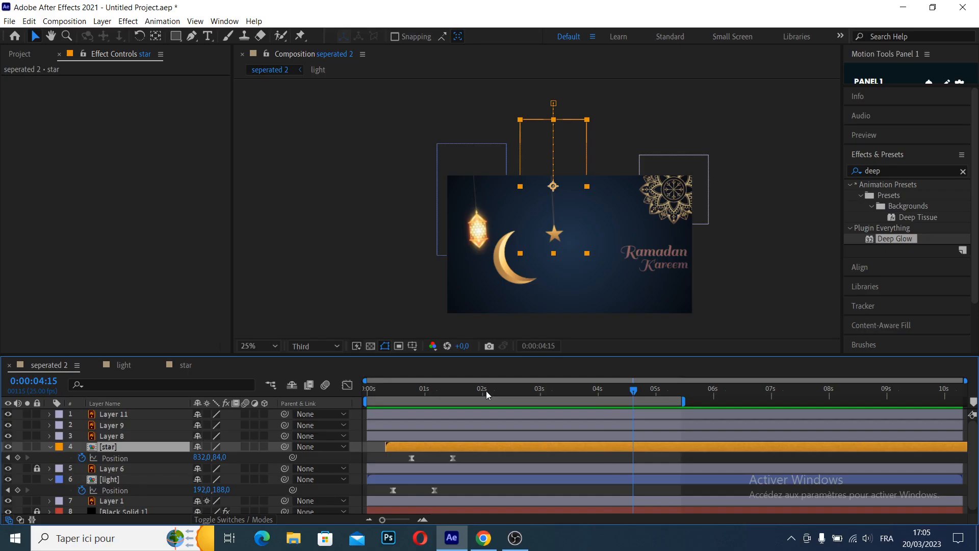
Copy the Deep Glow effect from the lantern layer and paste it onto the star layer in the star composition
double_click(499, 243)
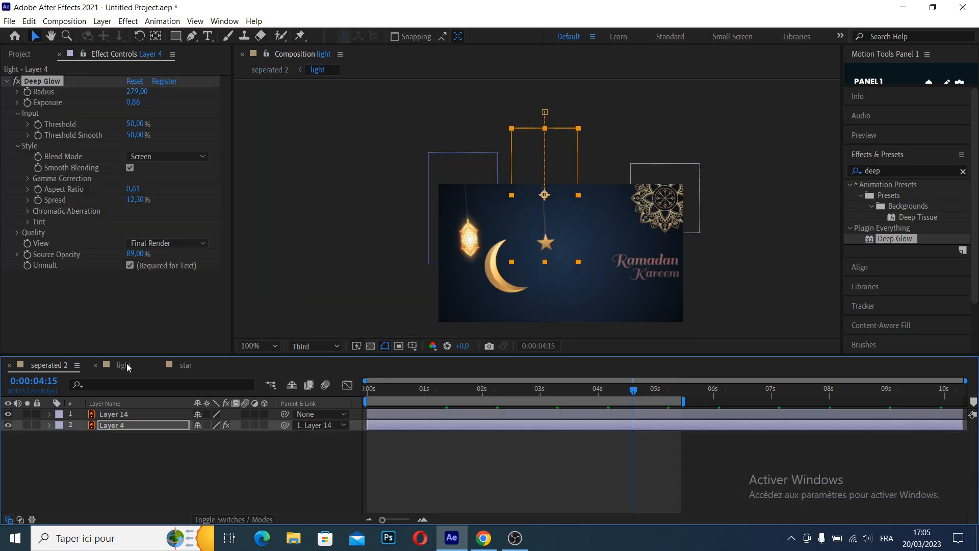
click(40, 83)
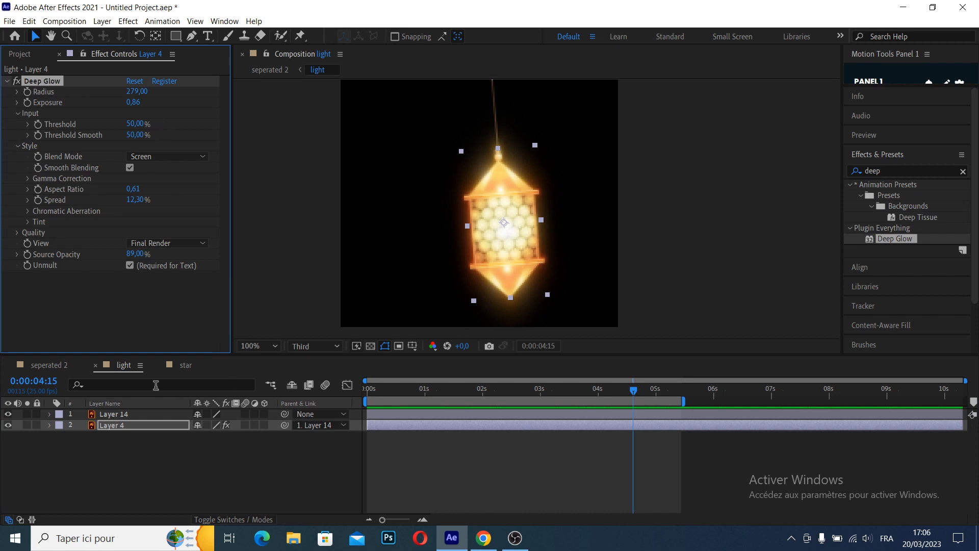
click(185, 365)
click(540, 265)
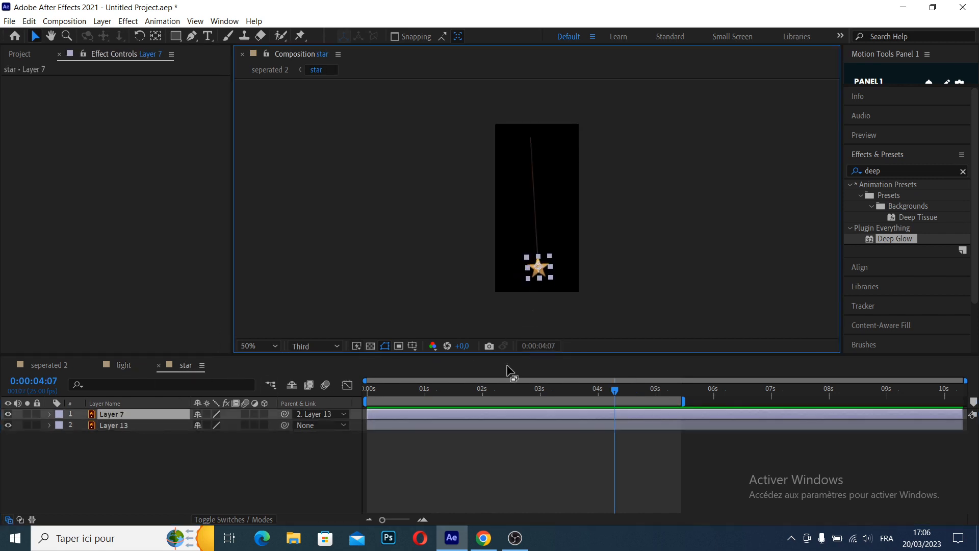
key(ctrl+v)
Preview the glow from the start in the star composition and in the main composition
drag(484, 390, 290, 395)
key(space)
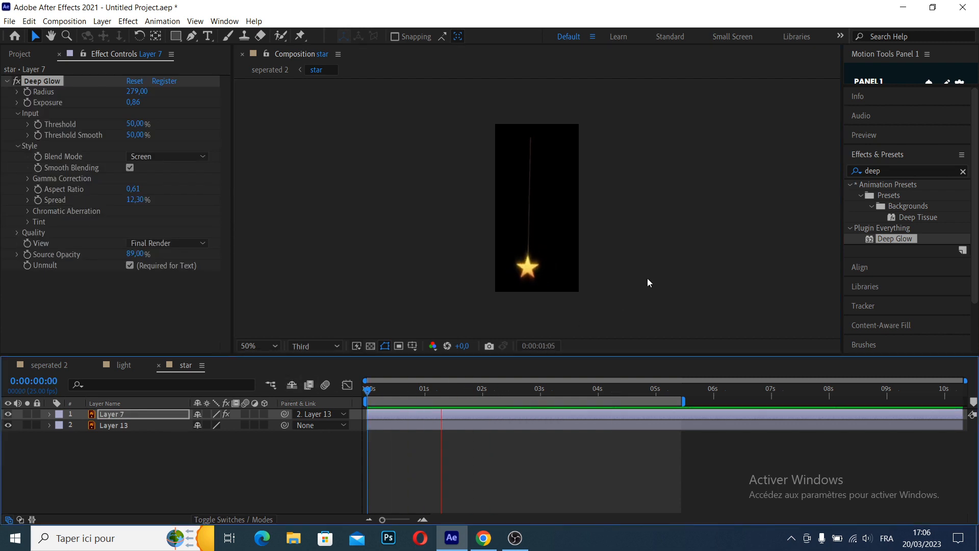
key(space)
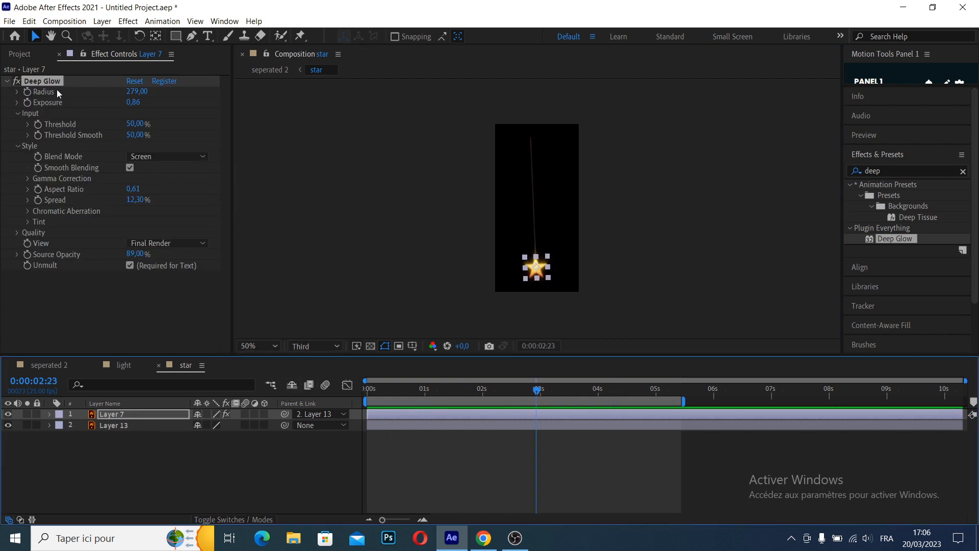
click(46, 365)
drag(545, 400, 301, 396)
key(space)
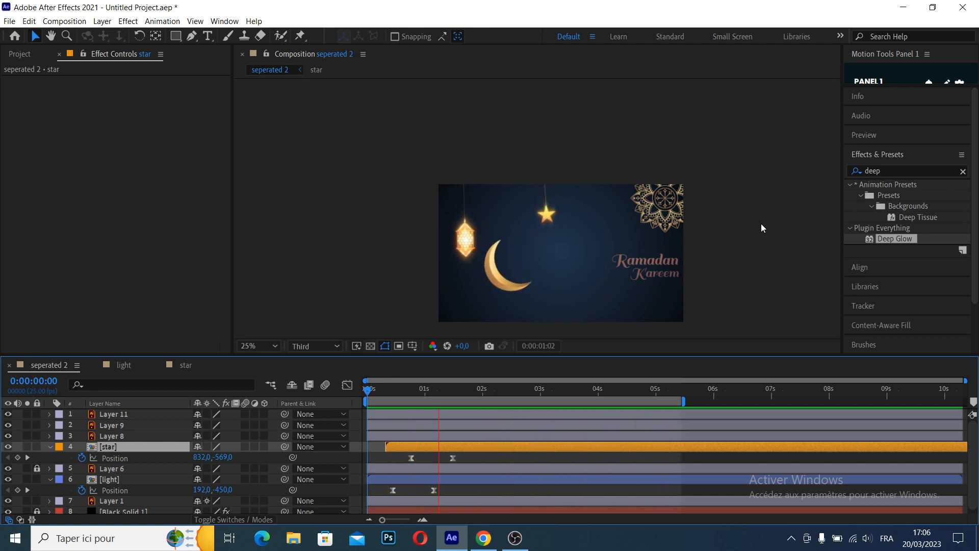
click(544, 244)
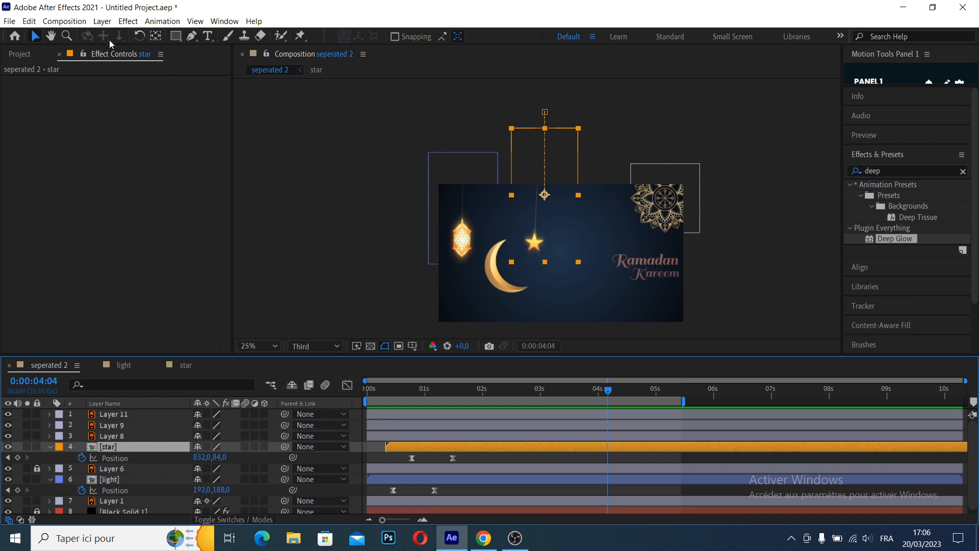
In the star composition, keyframe the star's Deep Glow Exposure from 0.86 at frame 8 to 1.47 at about 0.8 s
click(185, 365)
drag(449, 392, 343, 396)
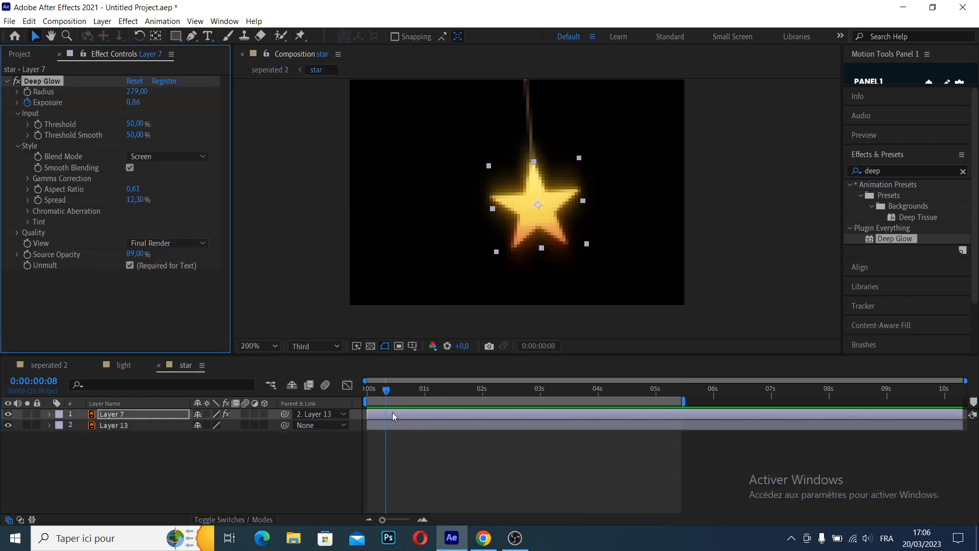
click(408, 415)
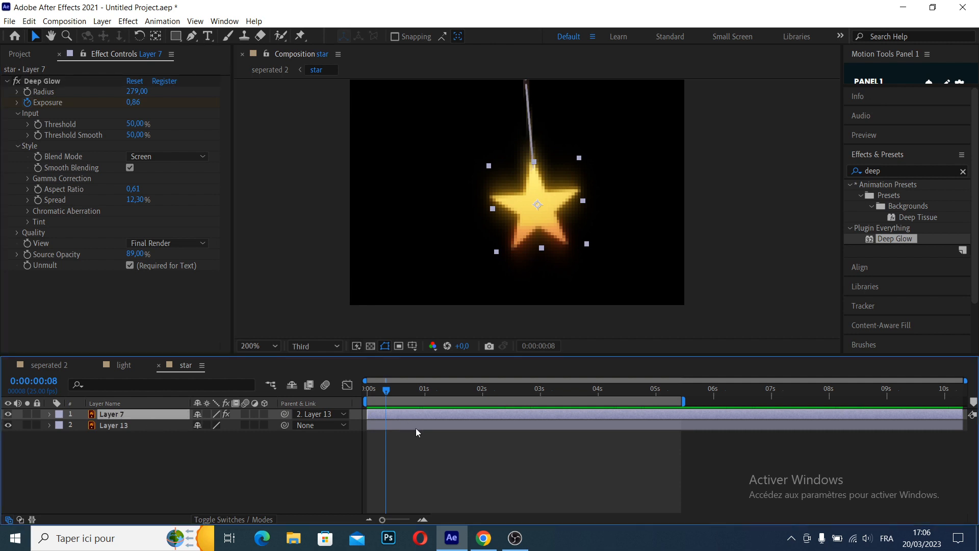
key(u)
click(387, 436)
drag(386, 391, 425, 410)
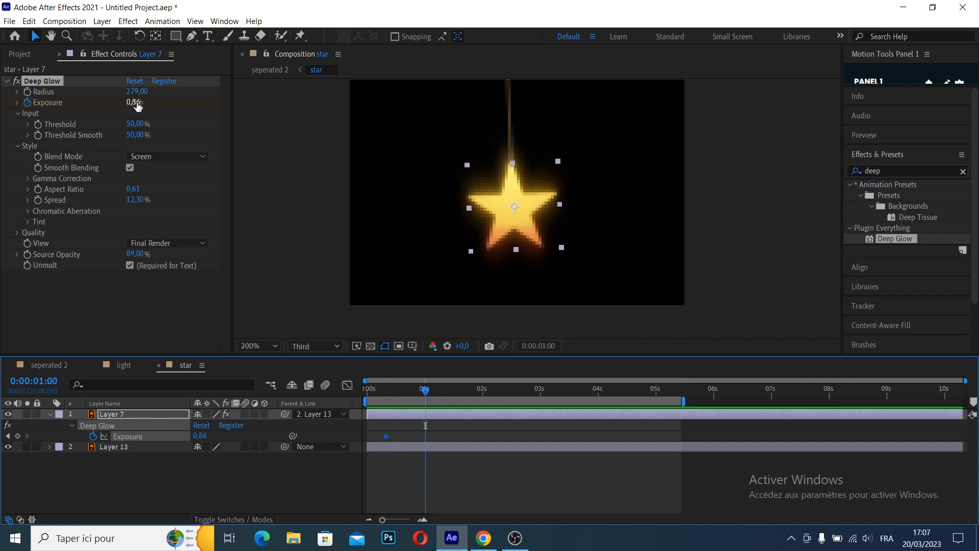
drag(136, 105, 183, 115)
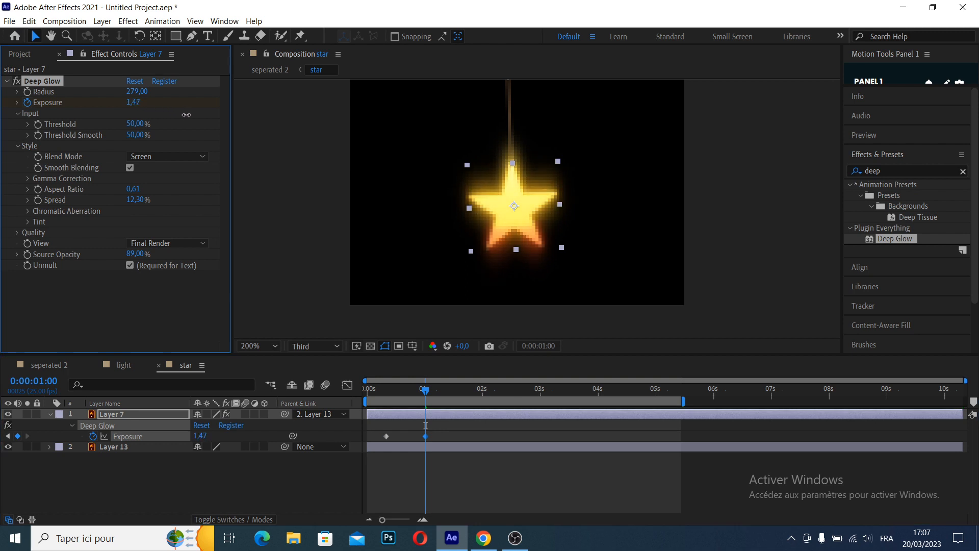
drag(425, 391, 368, 397)
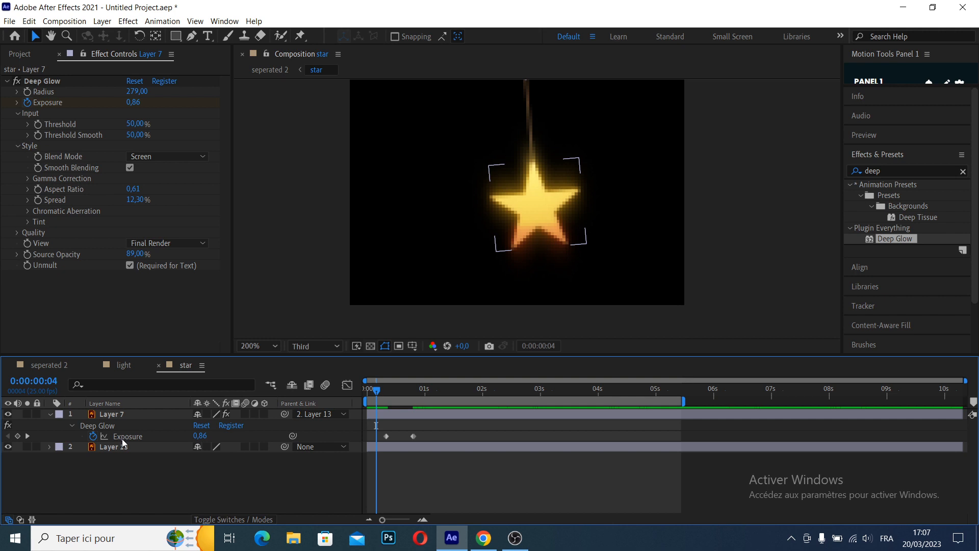
Add the expression loopOut('pingpong') to the star's Deep Glow Exposure and preview the pulsing glow
alt+click(93, 437)
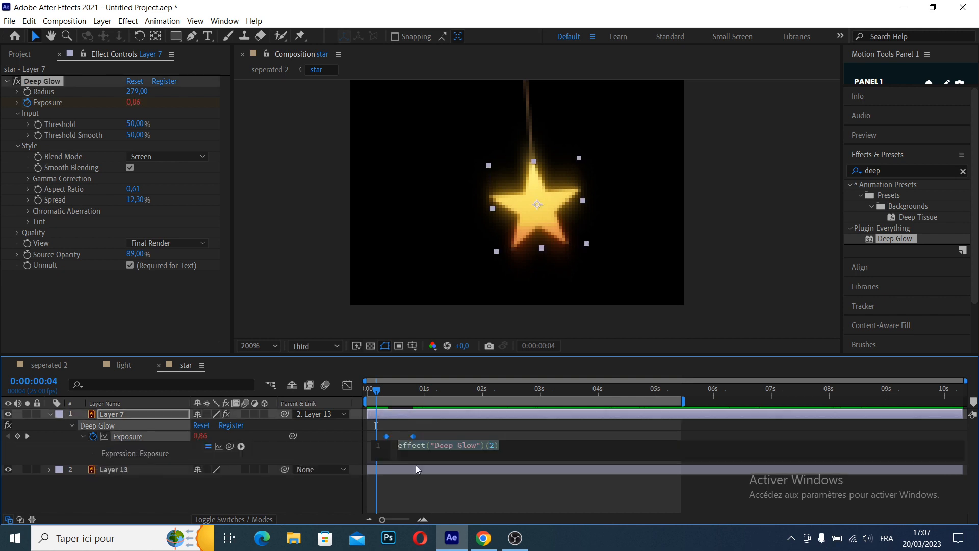
text(loo)
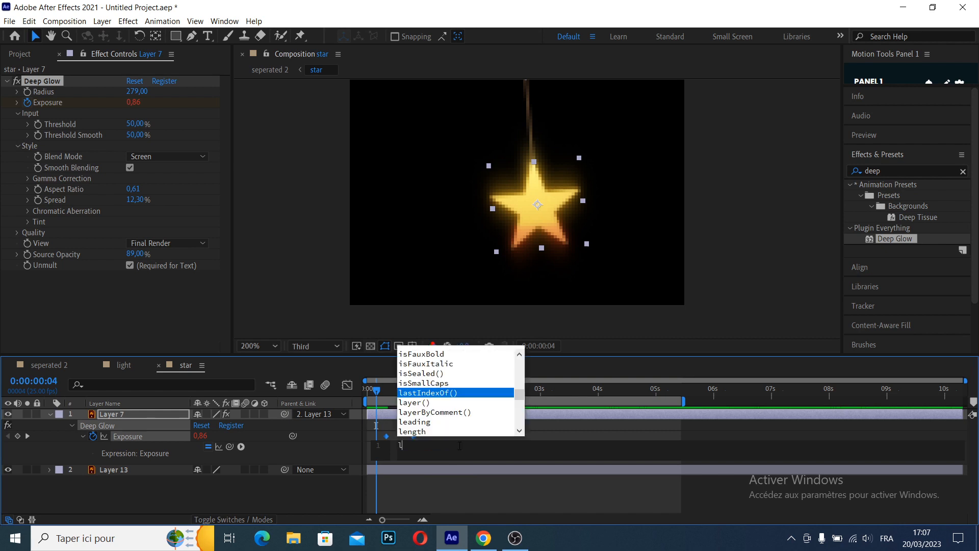
key(Down)
key(Down)
key(Down)
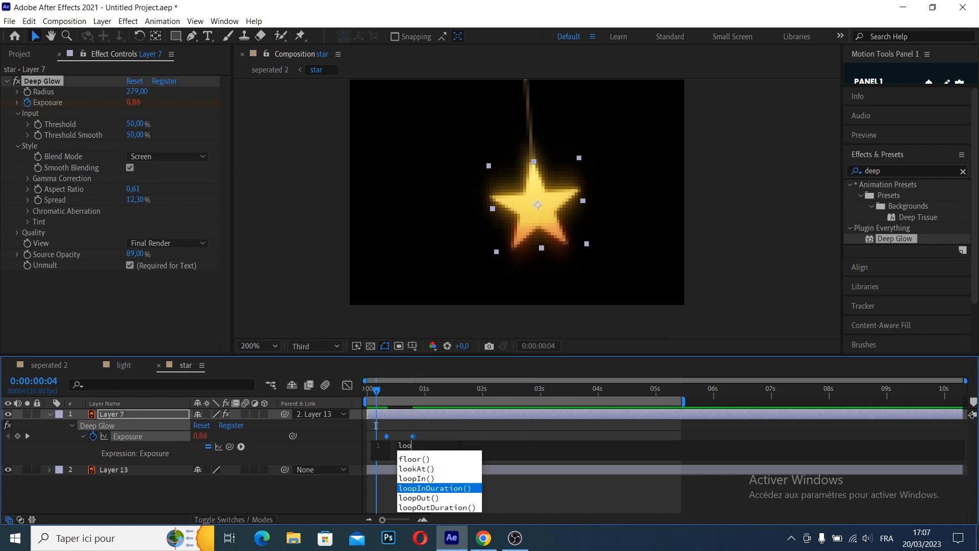
key(Return)
text(')
key(Down)
key(Down)
key(Down)
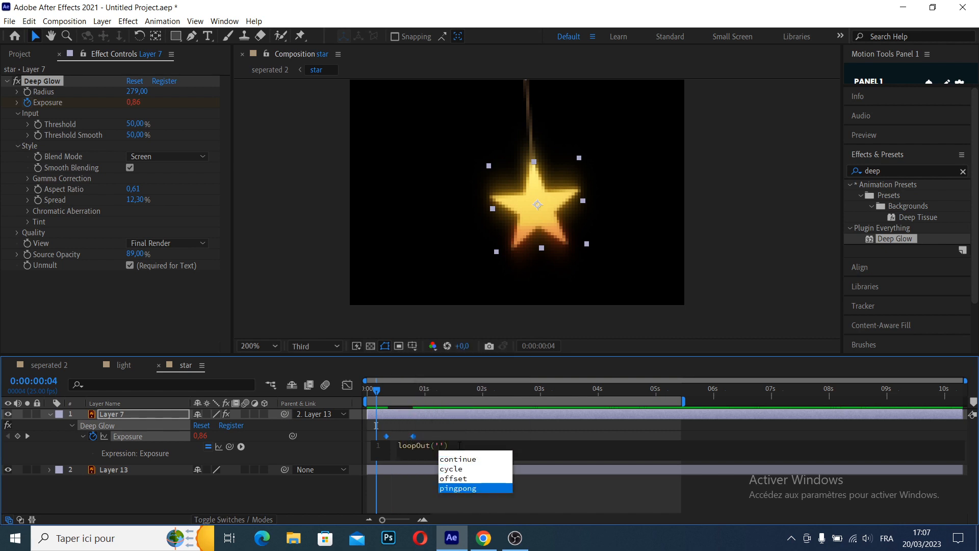
key(Return)
drag(377, 392, 330, 402)
key(space)
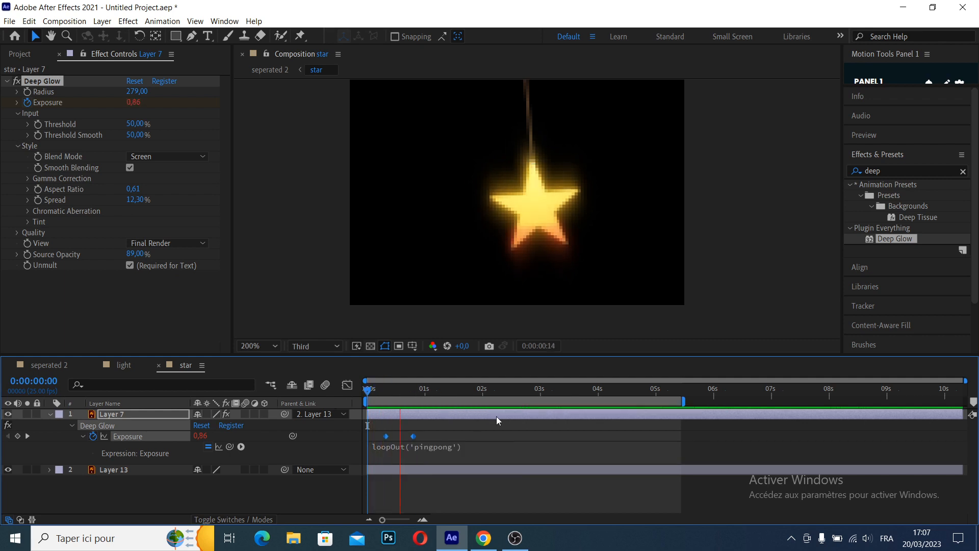
key(space)
Shift both Exposure keyframes earlier so the first sits at 0 s, preview the pulse and return to the main composition
drag(386, 437, 369, 442)
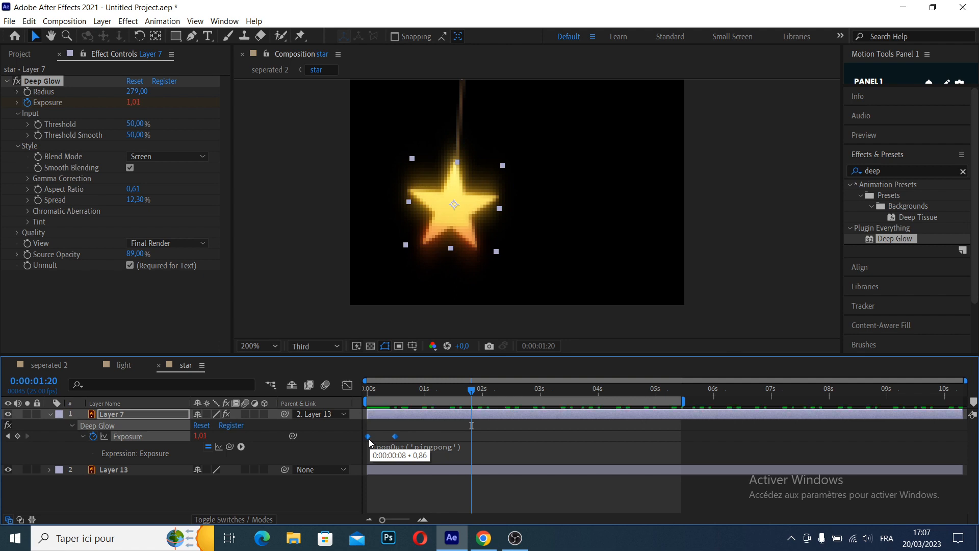
drag(434, 394, 334, 396)
key(space)
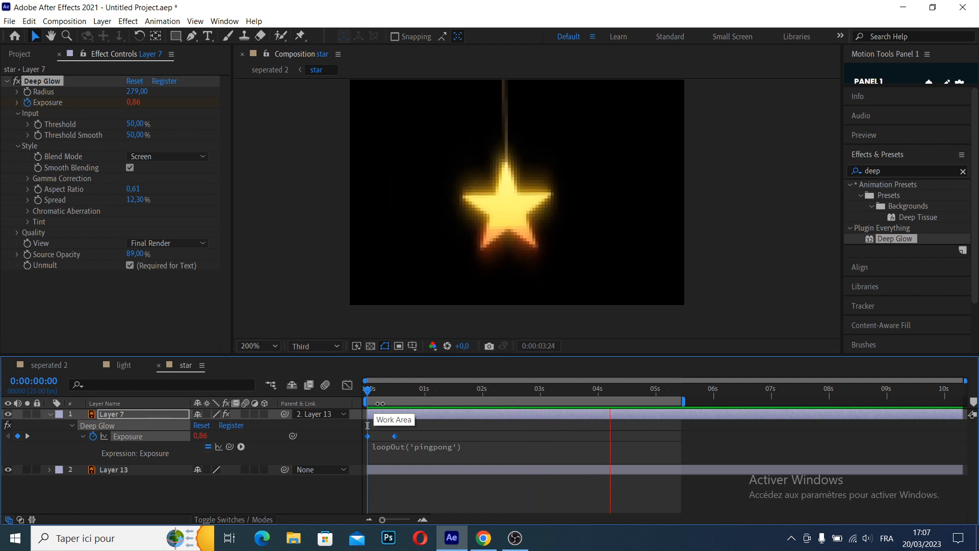
key(space)
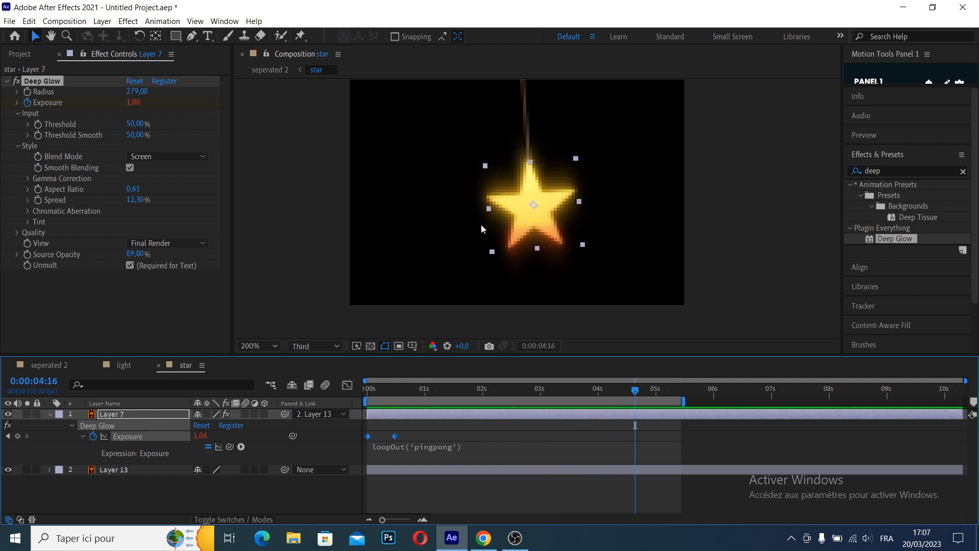
click(48, 368)
drag(461, 392, 331, 392)
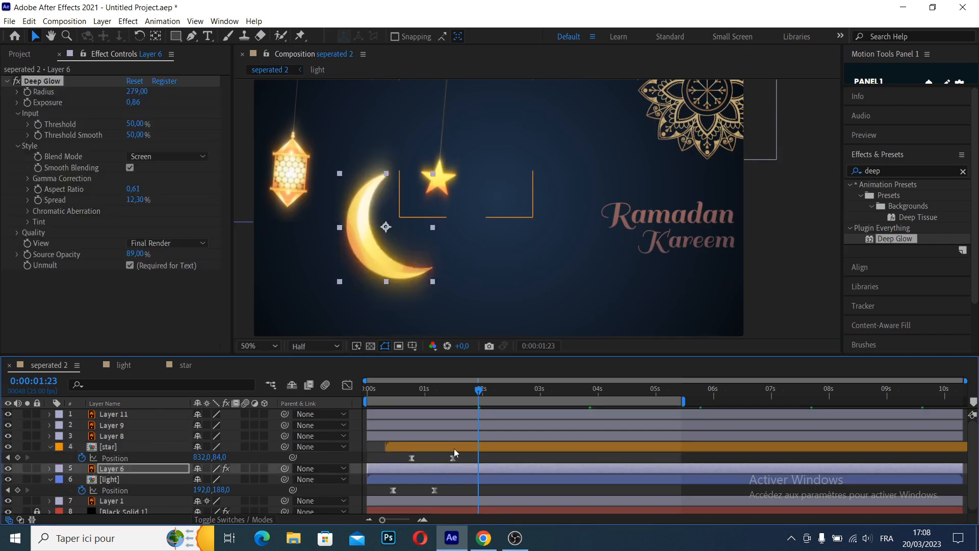
Duplicate the star composition layer and move the copy, with both its Position keyframes, to the far left of the scene
click(454, 448)
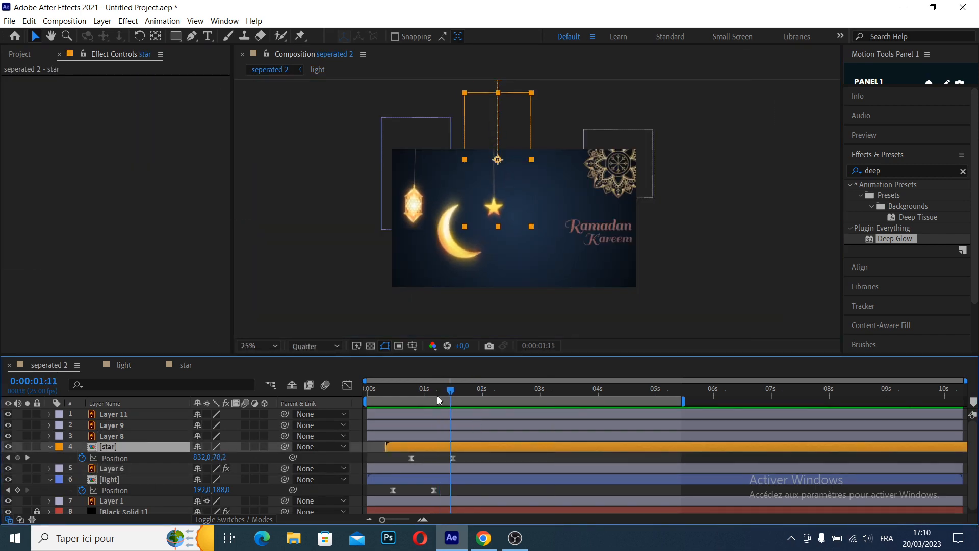
click(551, 322)
click(501, 173)
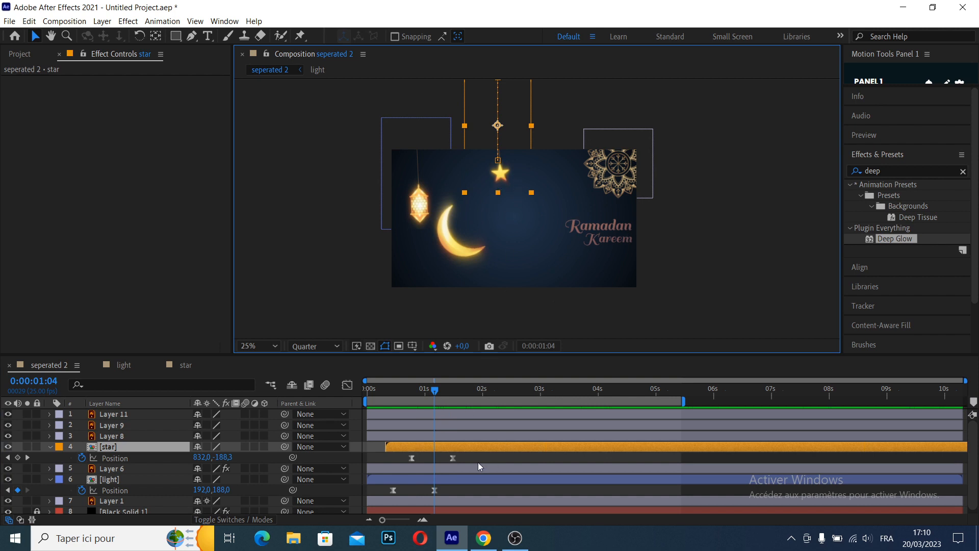
key(ctrl+d)
click(437, 445)
drag(479, 455, 425, 459)
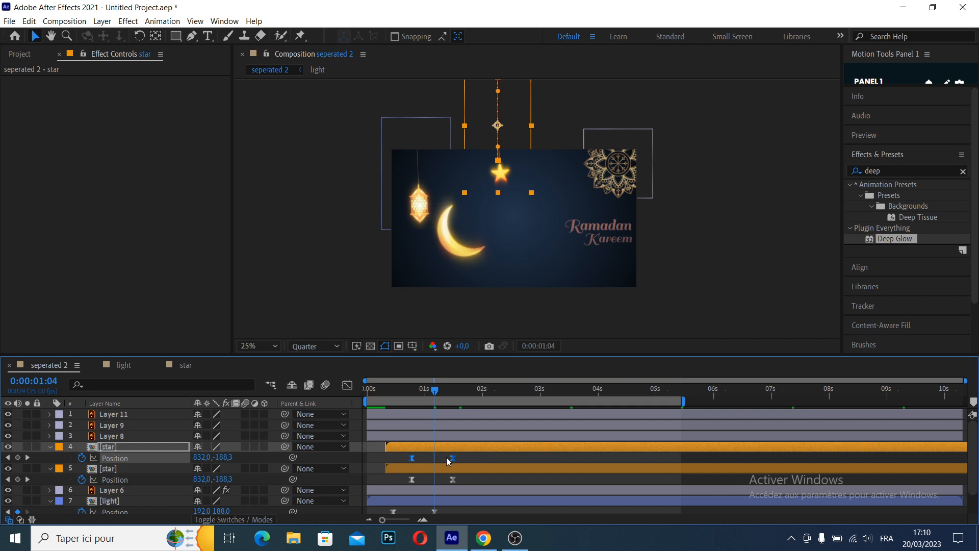
drag(435, 396, 412, 397)
scroll(562, 175, down, 1)
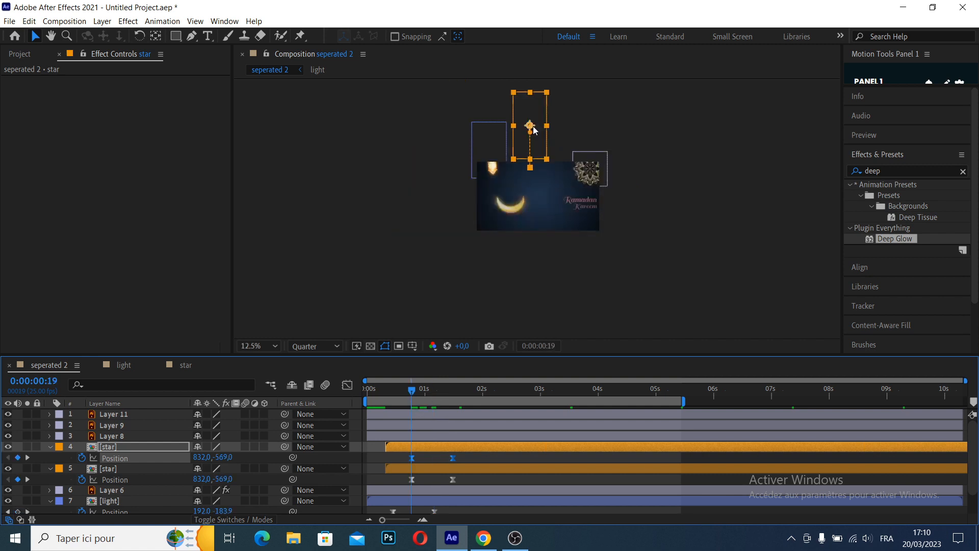
drag(531, 127, 490, 164)
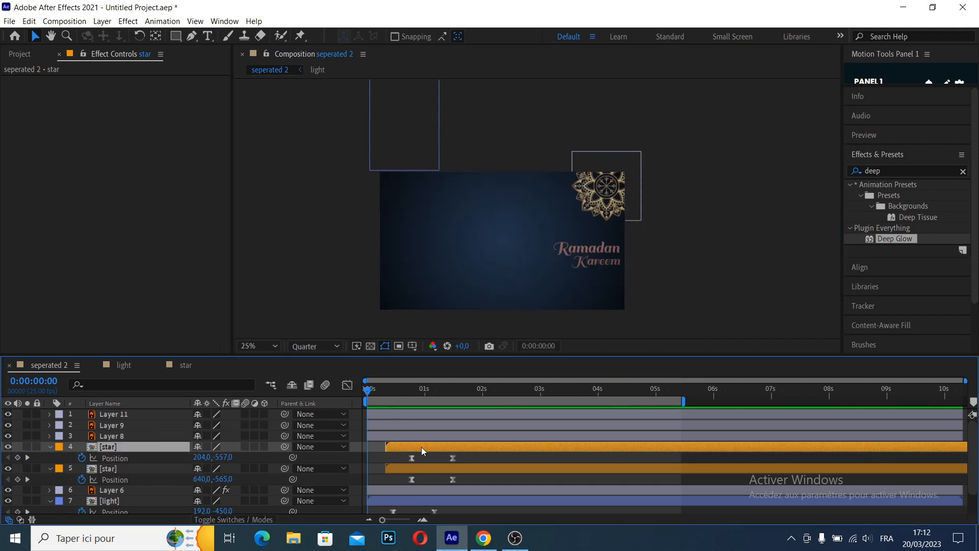
Offset the duplicated star layer about 0.2 s later and preview the two stars dropping in
drag(421, 447, 434, 448)
key(space)
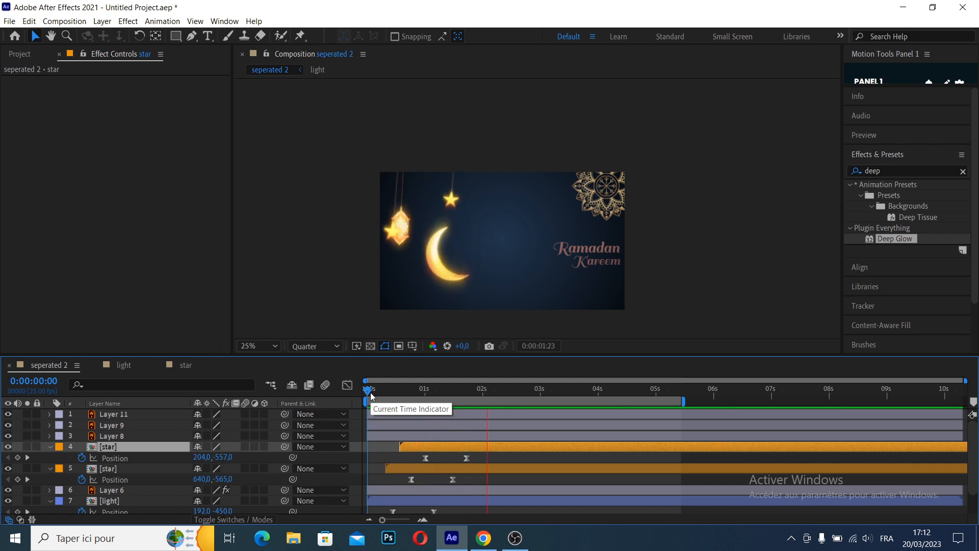
key(space)
Move the lantern with both its Position keyframes to the right of the moon, ending at 792,160, and preview it
scroll(485, 463, down, 2)
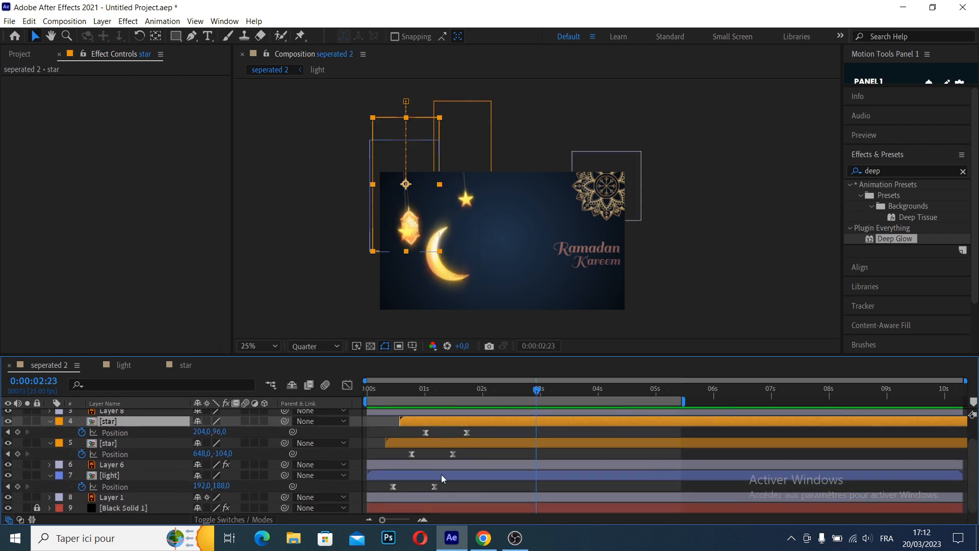
click(441, 474)
drag(507, 396, 394, 394)
key(space)
Duplicate the lantern layer, move the copy with its Position keyframes to the left, ending at 368,168, and preview it
key(space)
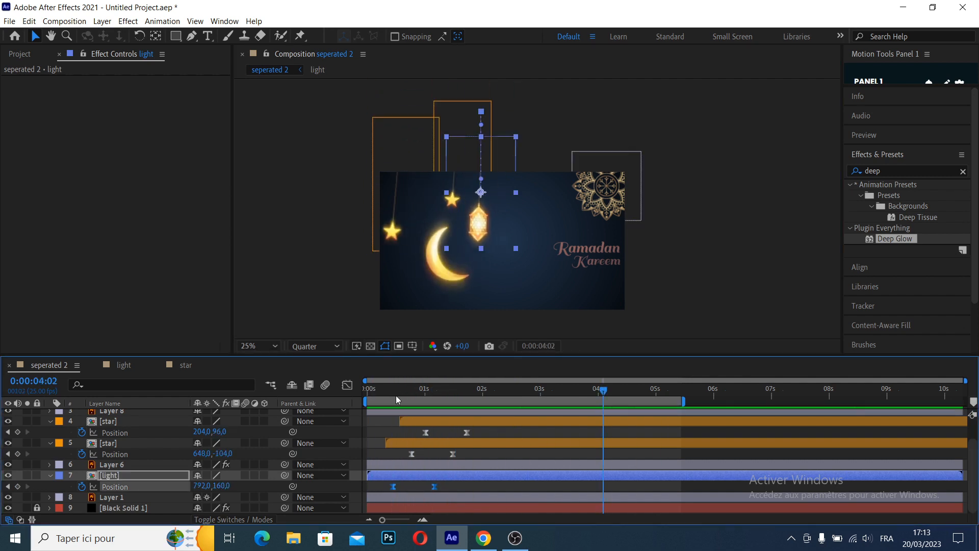
click(402, 394)
click(439, 475)
key(ctrl+d)
drag(403, 393, 393, 394)
drag(449, 489, 383, 486)
drag(480, 111, 426, 111)
Scale the left lantern down and the right lantern up, and preview the new sizes
key(space)
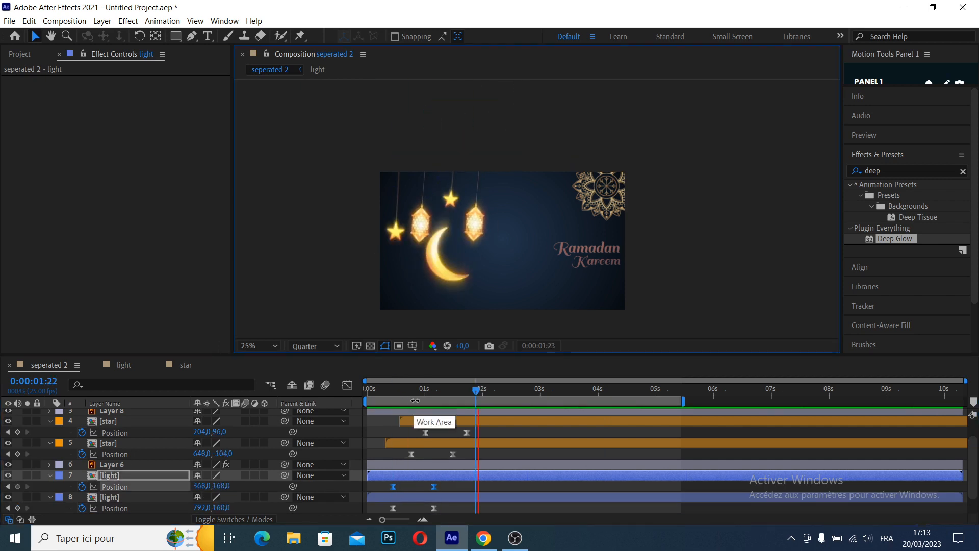
drag(415, 394, 426, 394)
drag(461, 240, 452, 228)
click(483, 217)
drag(515, 241, 526, 260)
Raise the larger lantern's first Position keyframe above the frame to 792,-658 and preview the drop from the start
key(space)
drag(416, 393, 393, 392)
key(space)
click(387, 392)
drag(481, 110, 481, 88)
drag(393, 393, 366, 392)
key(space)
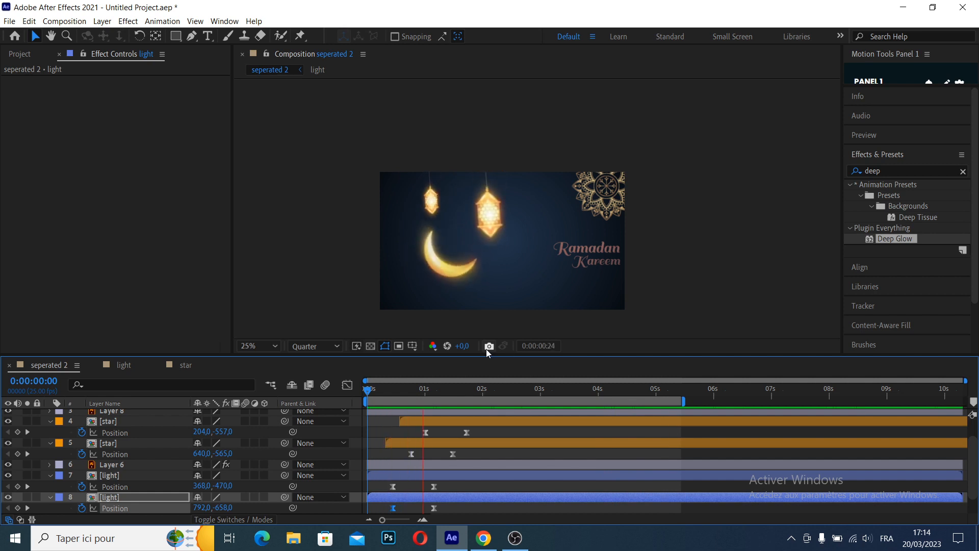
key(space)
Move the Ramadan Kareem text further left and draw a rectangle shape covering the word Ramadan
scroll(521, 257, up, 2)
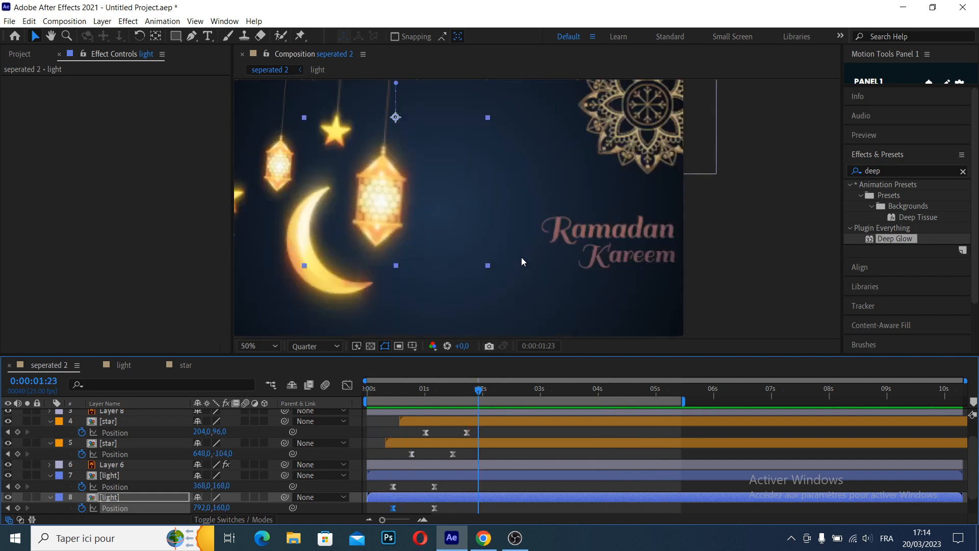
scroll(521, 257, down, 2)
drag(559, 250, 534, 249)
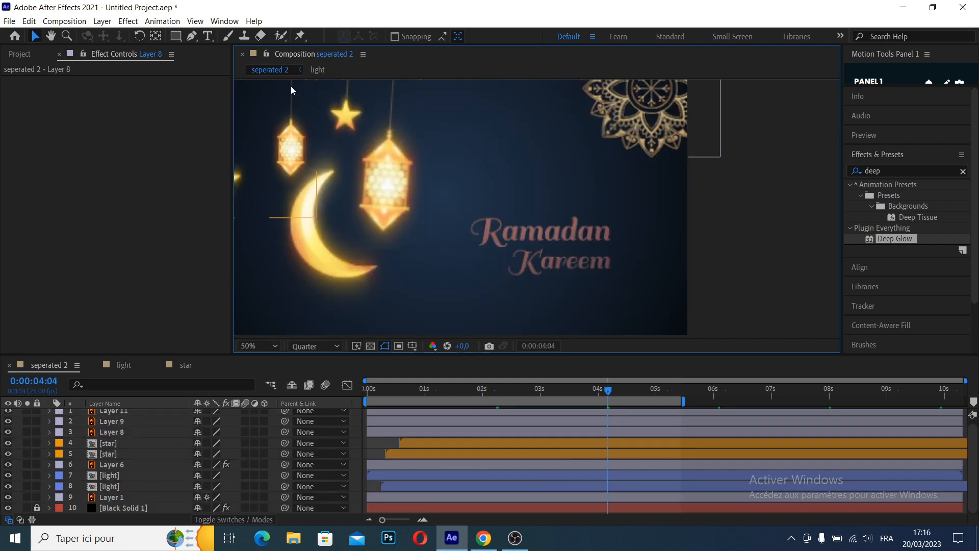
click(176, 36)
drag(455, 194, 631, 250)
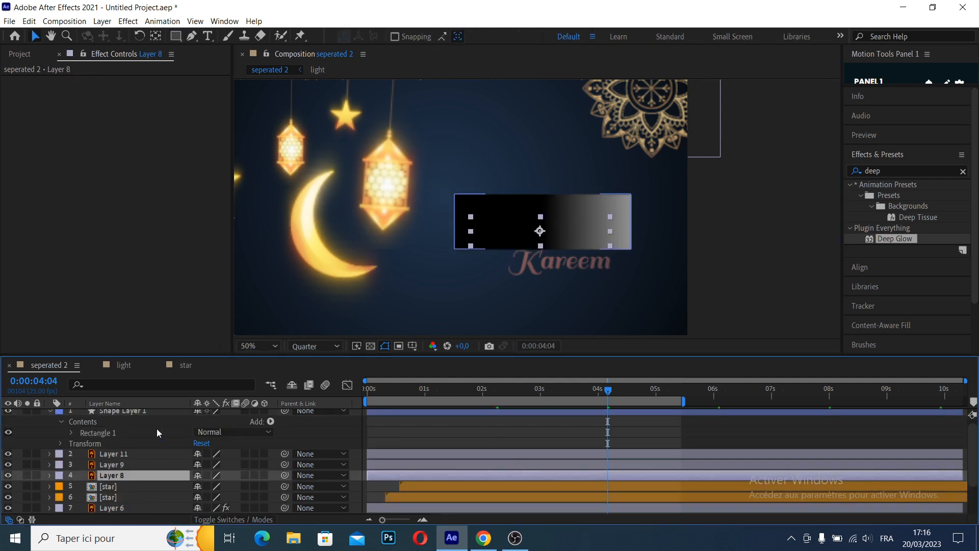
Place the rectangle layer directly above the Ramadan text's Layer 8 and set that layer's track matte to Alpha Matte "Shape Layer 1"
click(48, 411)
drag(114, 413, 109, 436)
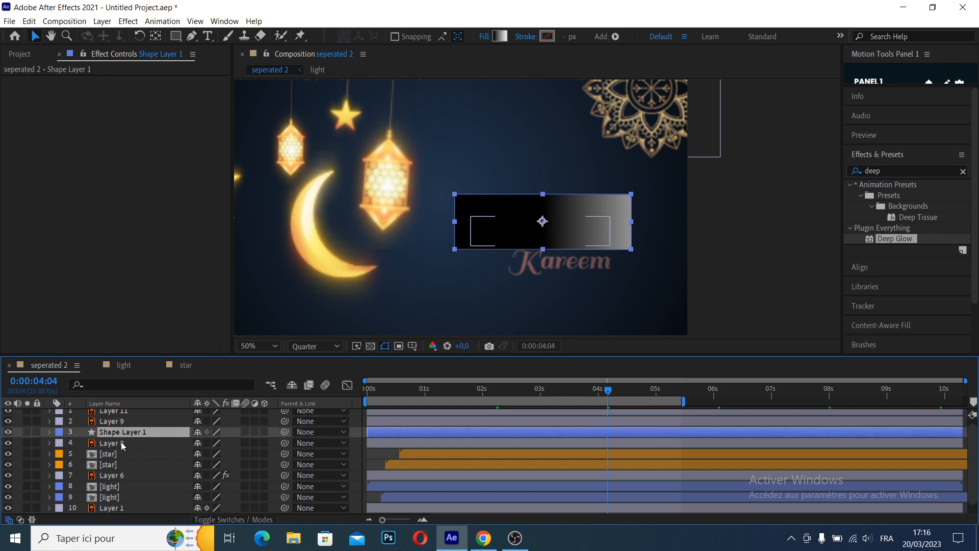
click(121, 441)
click(122, 433)
click(134, 442)
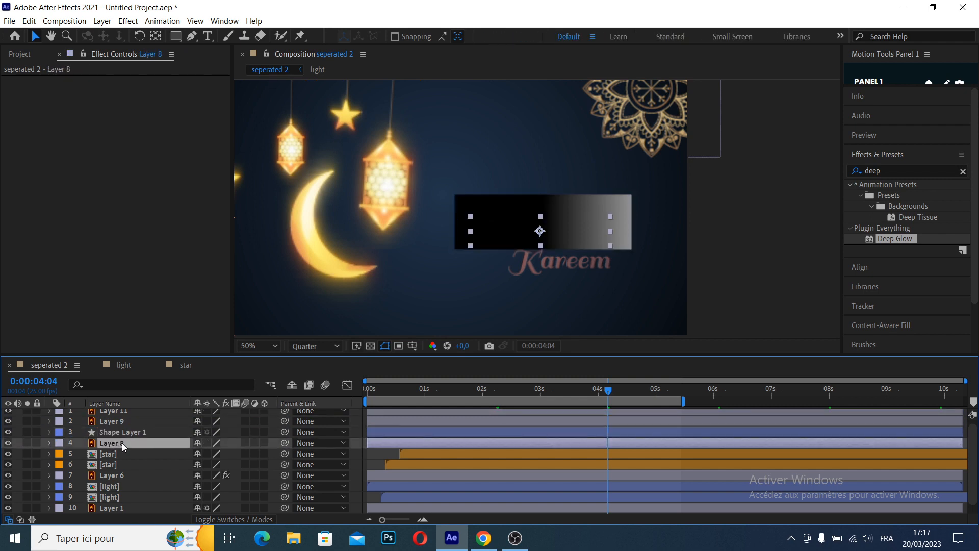
click(252, 520)
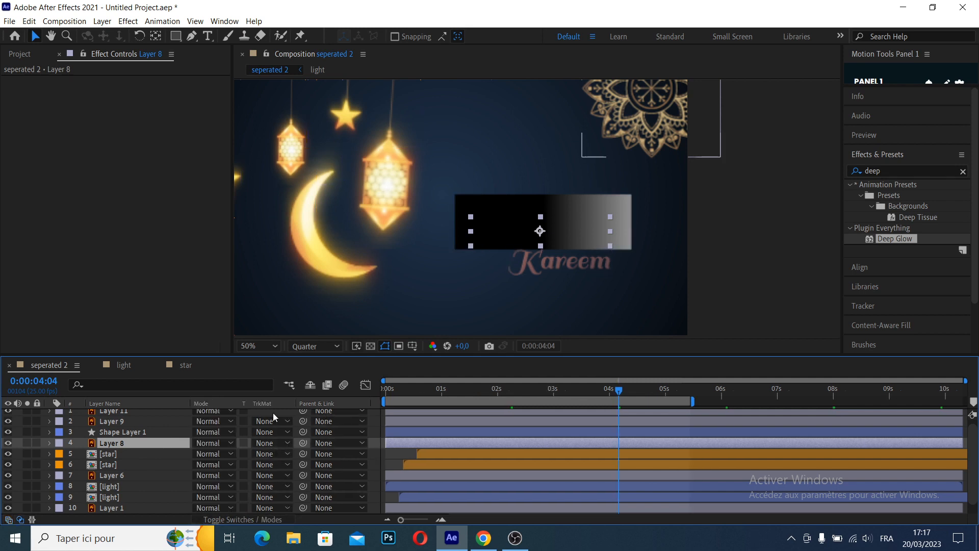
click(273, 443)
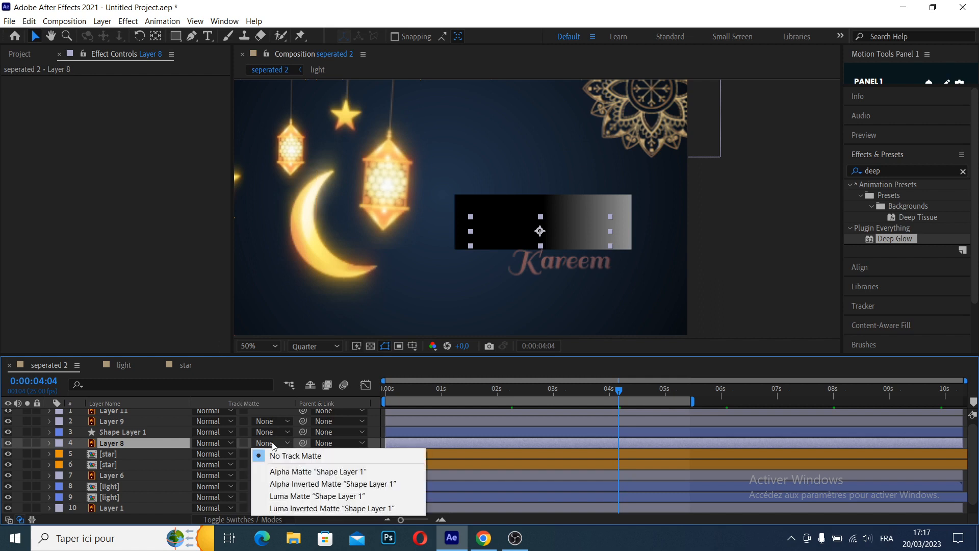
click(285, 472)
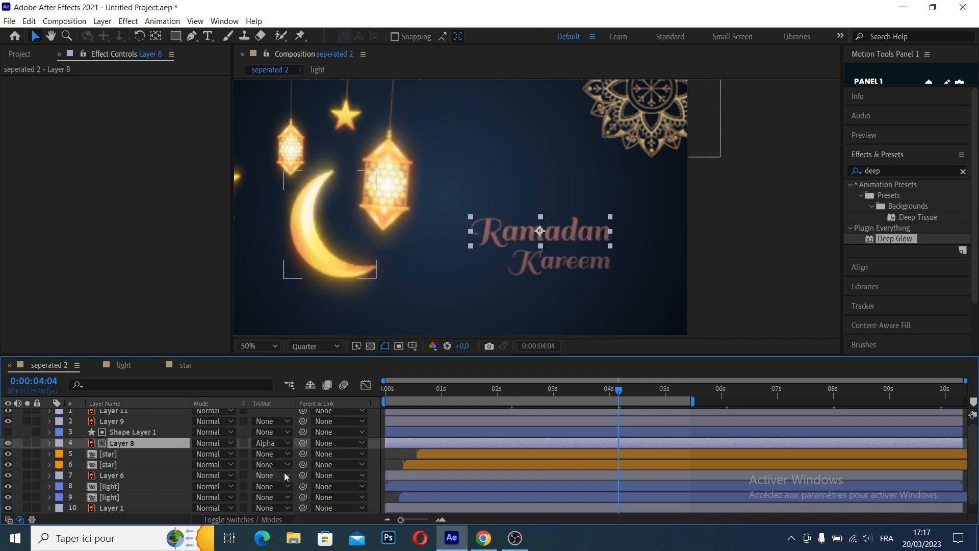
Align the matte rectangle over Ramadan and keyframe its Position from 616,628 at frame 17 to 1296,628 at about 1.5 s
drag(620, 391, 587, 397)
click(435, 431)
drag(545, 233, 528, 220)
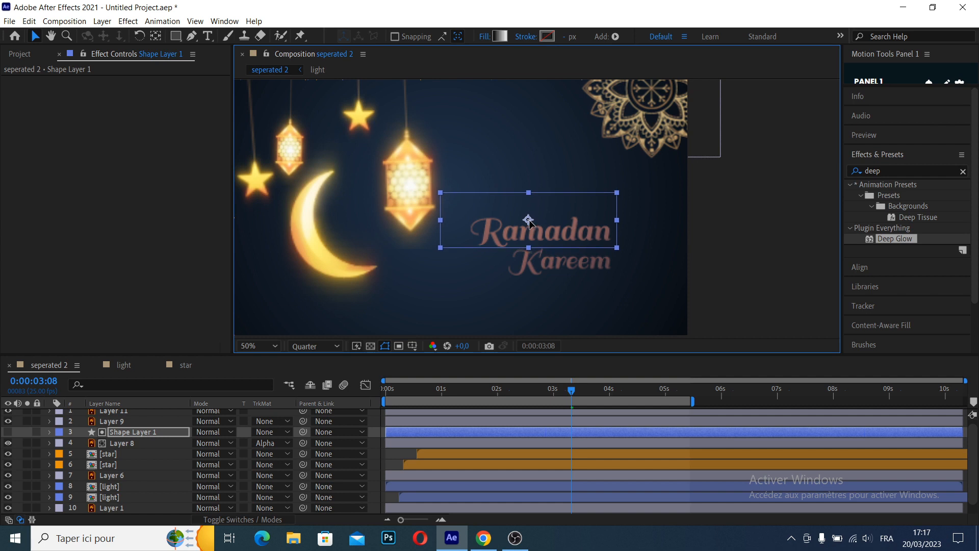
drag(442, 392, 424, 418)
key(p)
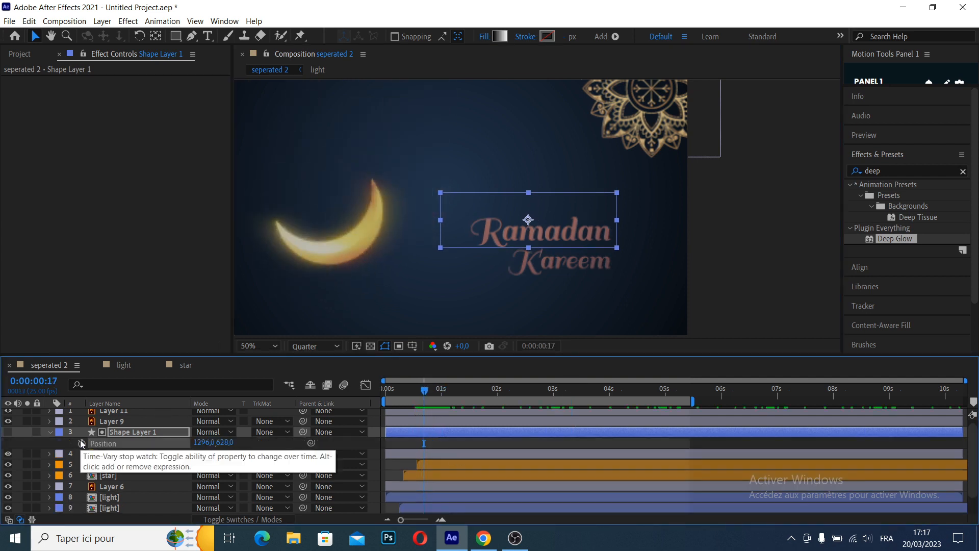
drag(207, 447, 92, 447)
click(406, 390)
click(428, 391)
Apply Easy Ease to the matte rectangle's Position keyframes, reshape their curve in the Graph Editor and preview the Ramadan reveal
drag(453, 443, 401, 442)
key(shift+F3)
key(shift+F3)
key(ctrl+z)
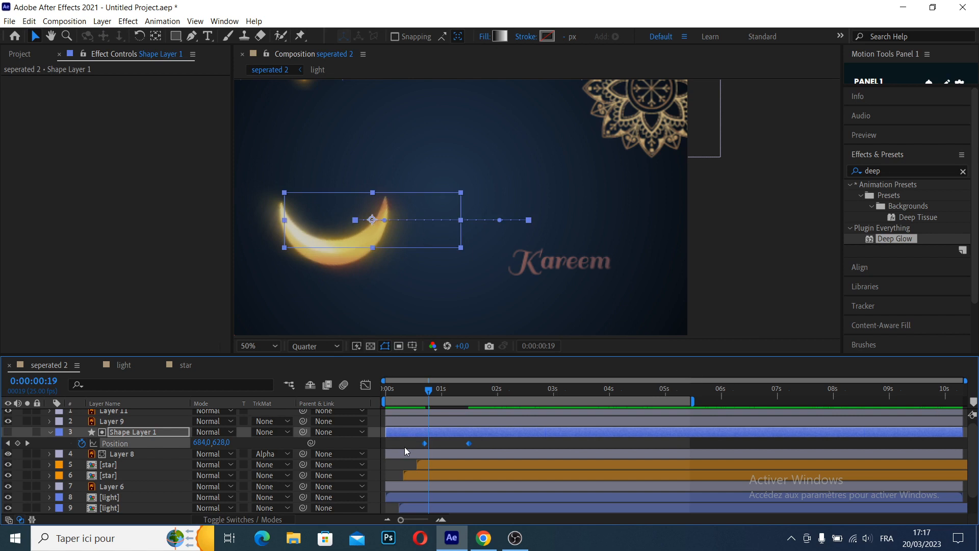
key(F9)
click(366, 384)
drag(497, 448, 451, 489)
click(365, 385)
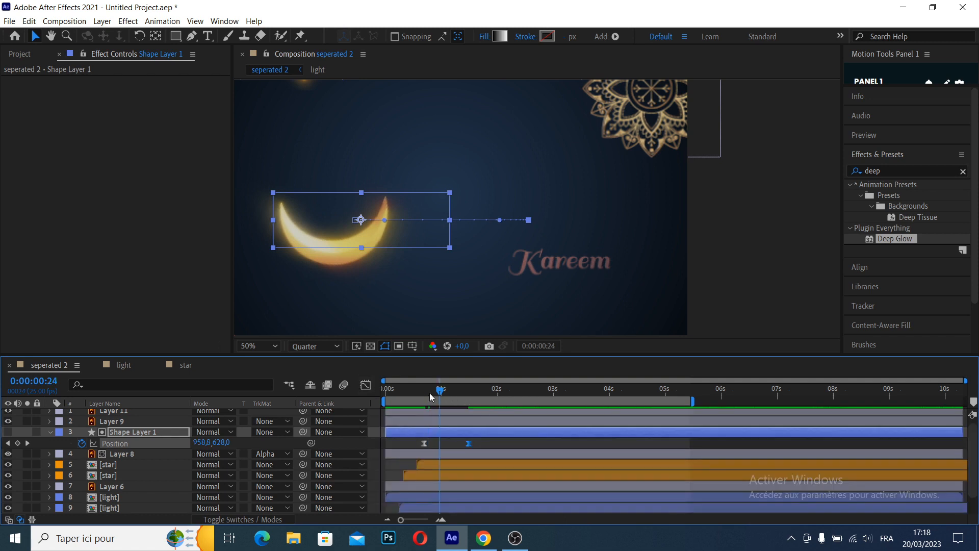
click(403, 393)
key(space)
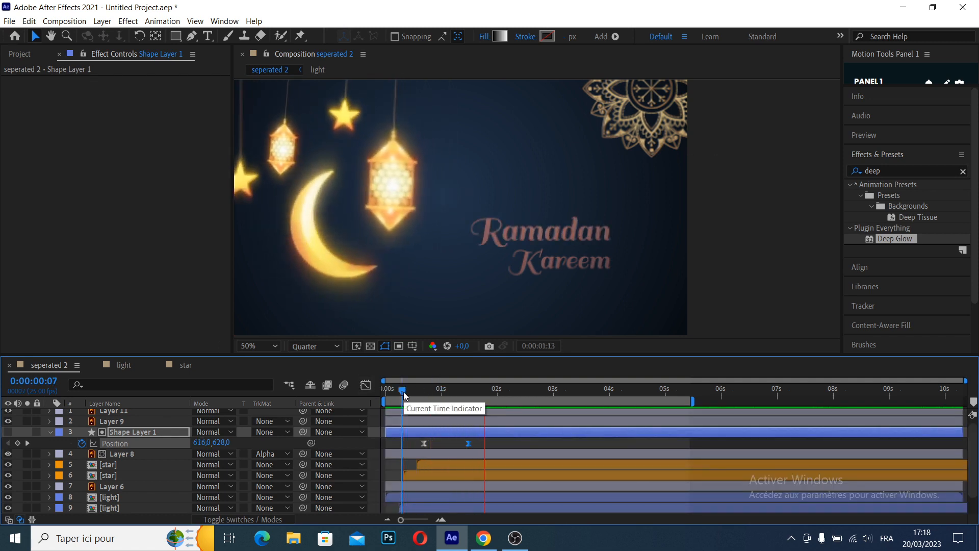
mouse_move(404, 393)
mouse_down()
mouse_move(419, 390)
mouse_move(411, 391)
mouse_up()
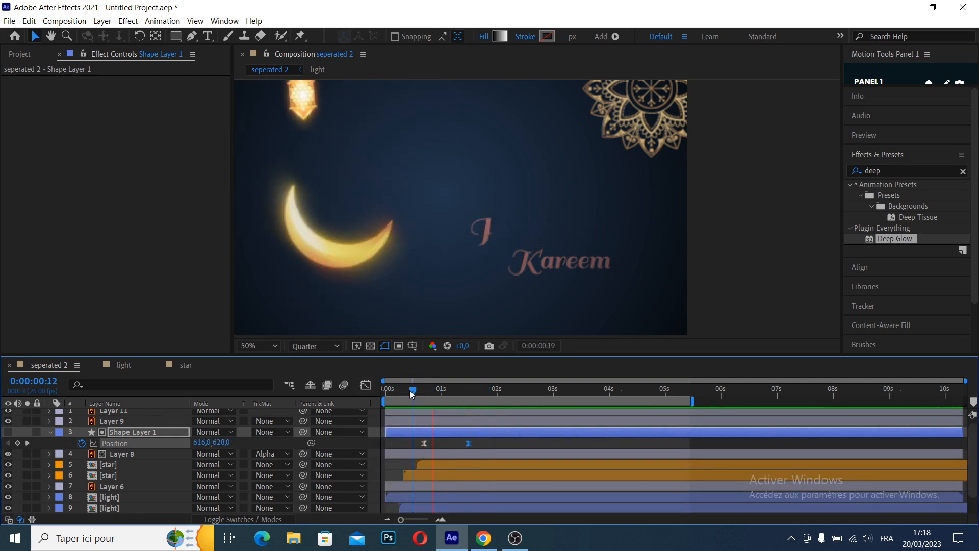
key(space)
Give the word Kareem its own sliding alpha-matte rectangle starting about 0.5 s after Ramadan's, and preview both reveals
click(558, 263)
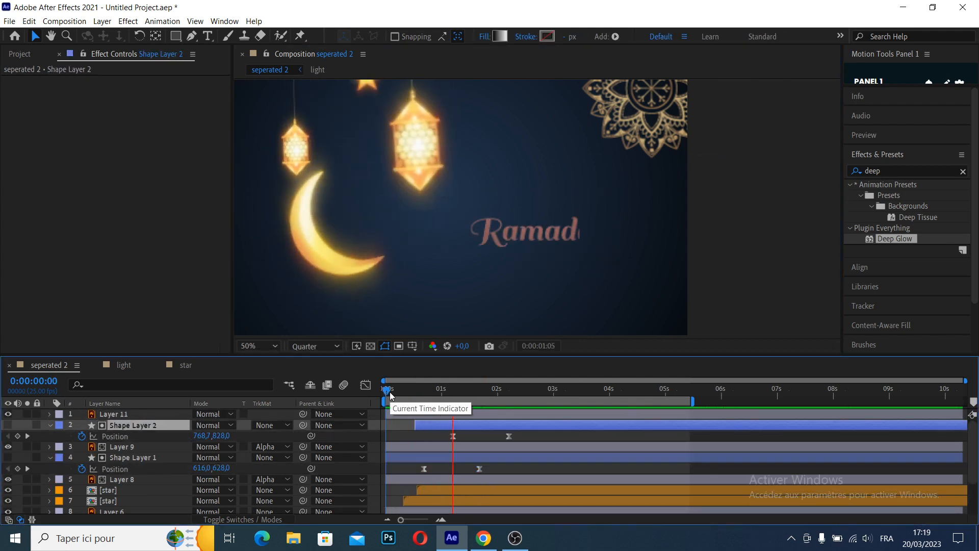
key(space)
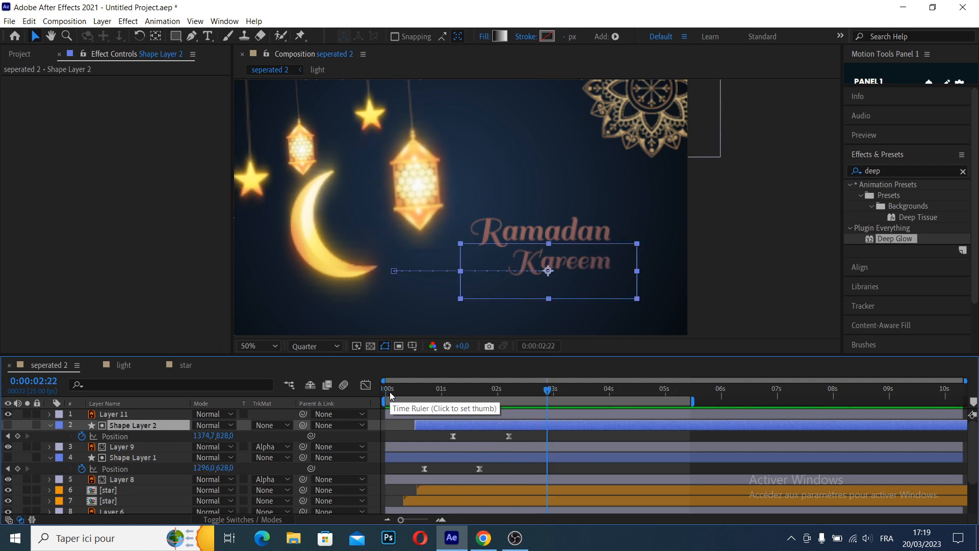
Copy the Deep Glow effect from the lantern in the light composition and paste it onto the Ramadan text's Layer 8
click(568, 267)
click(568, 267)
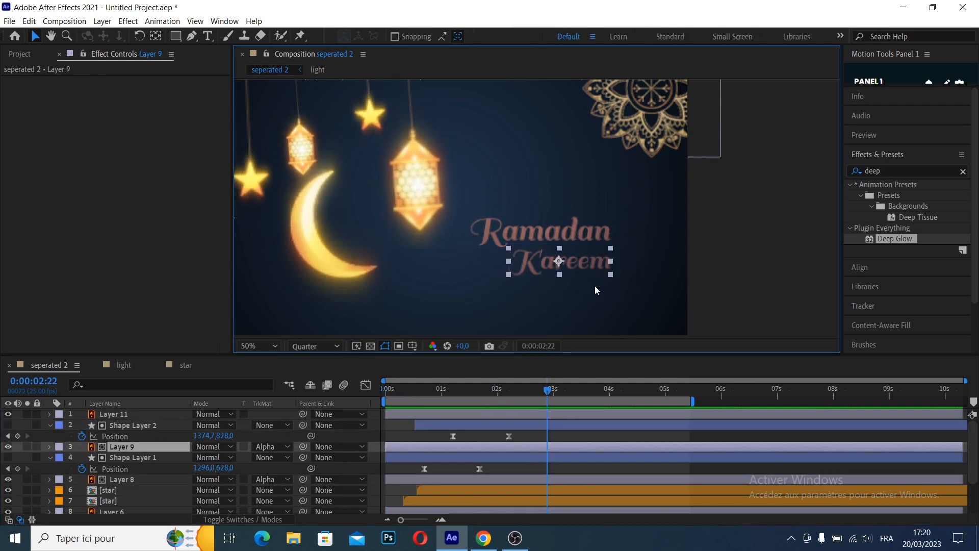
click(124, 365)
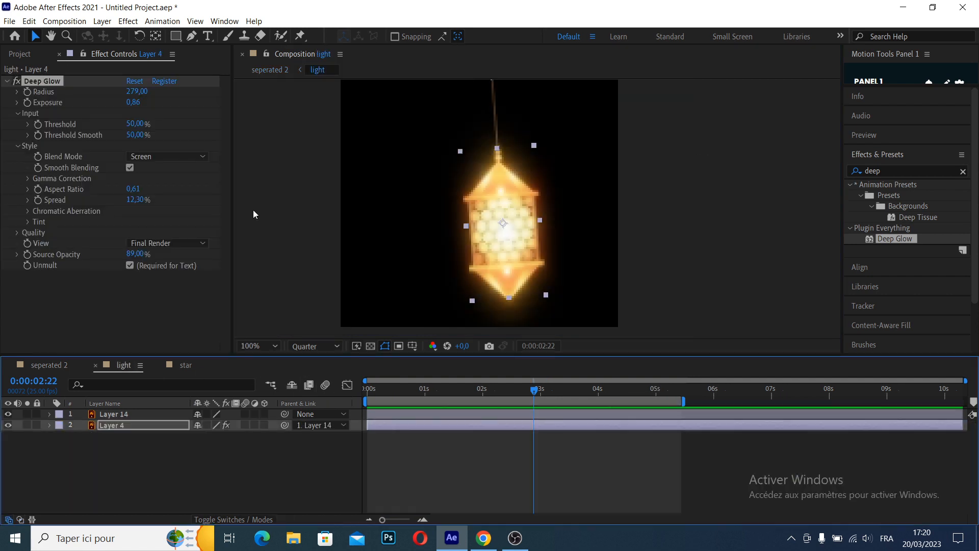
click(46, 80)
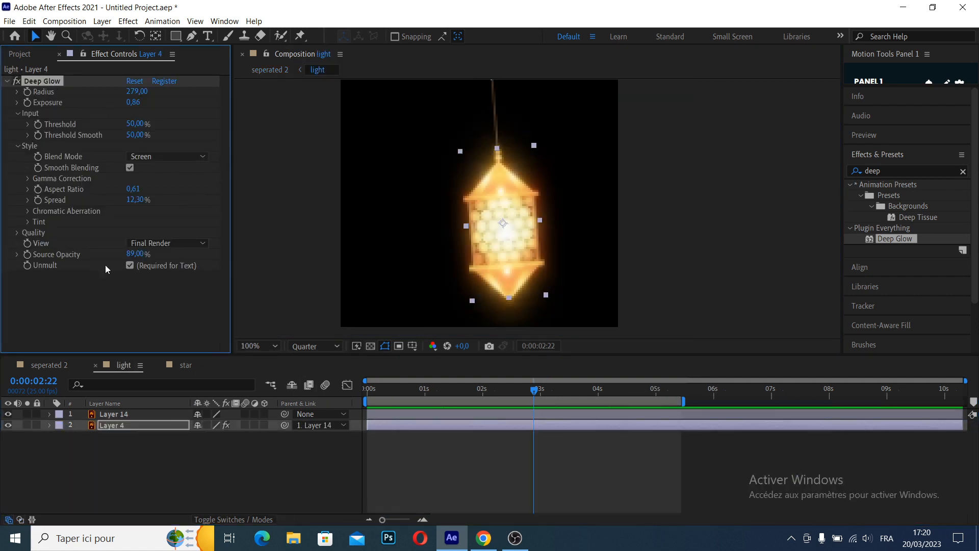
click(48, 365)
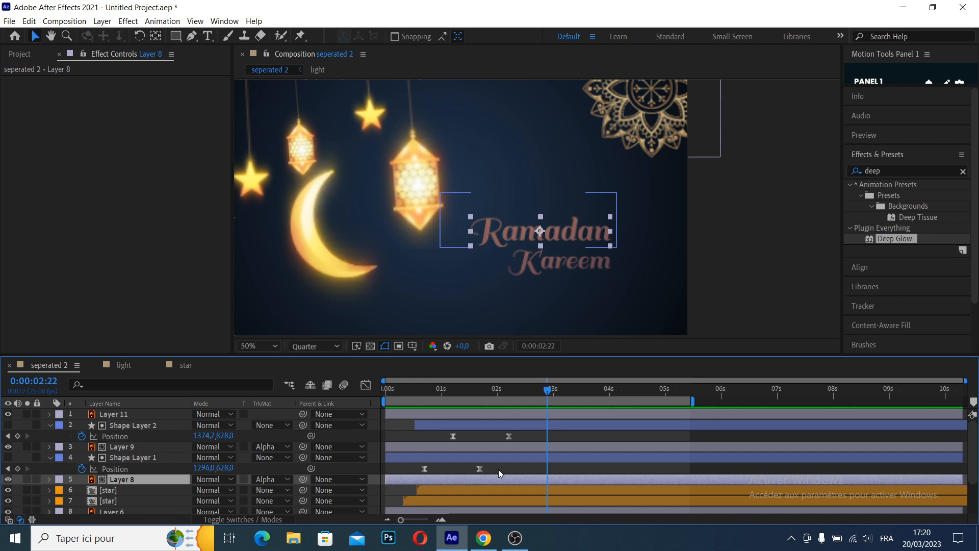
key(ctrl+v)
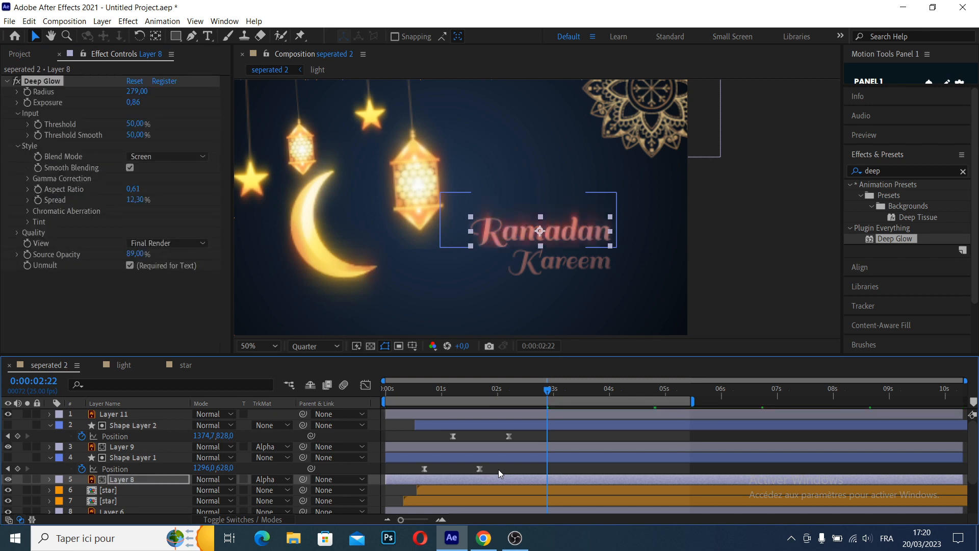
Add a Fill effect above Deep Glow on the Ramadan text and set its color to a bright yellow
click(909, 171)
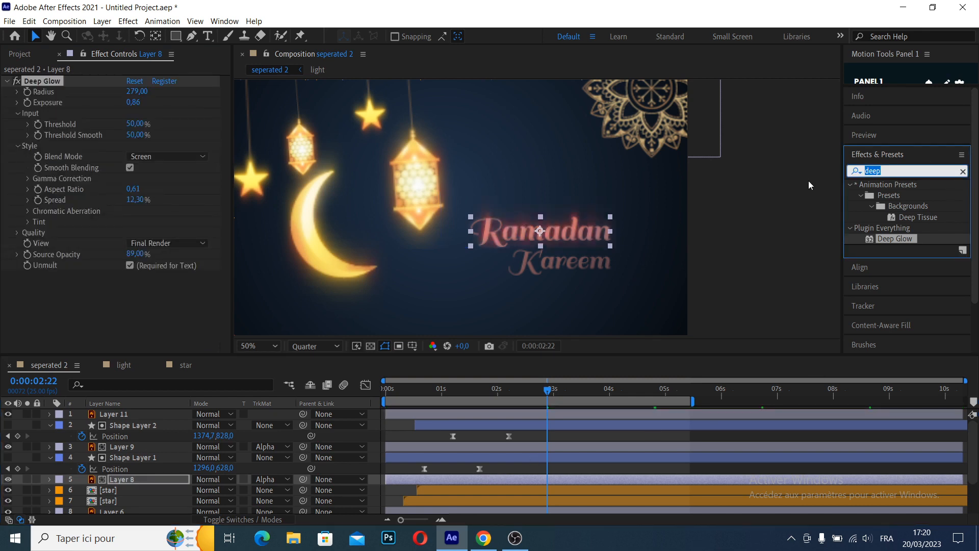
text(fill)
drag(892, 259, 97, 79)
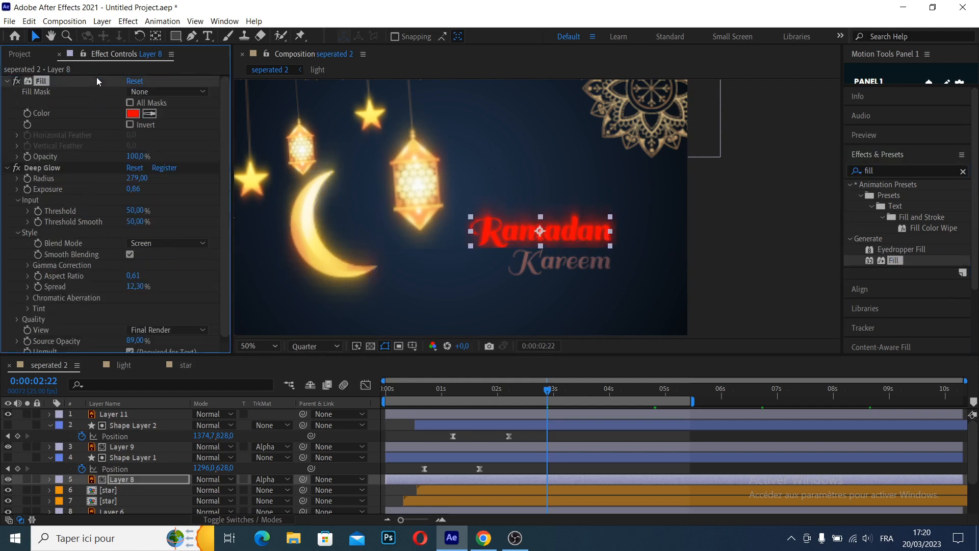
click(130, 113)
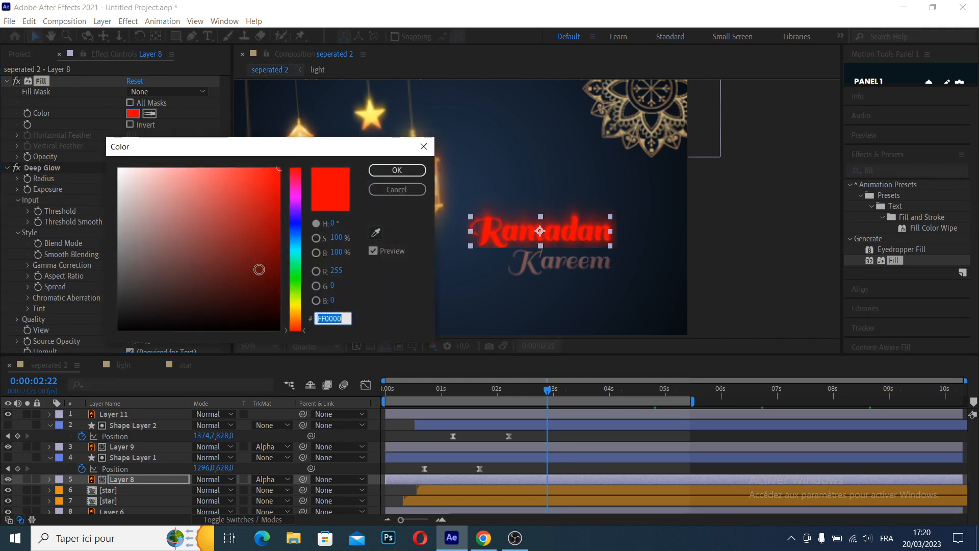
click(295, 308)
key(Return)
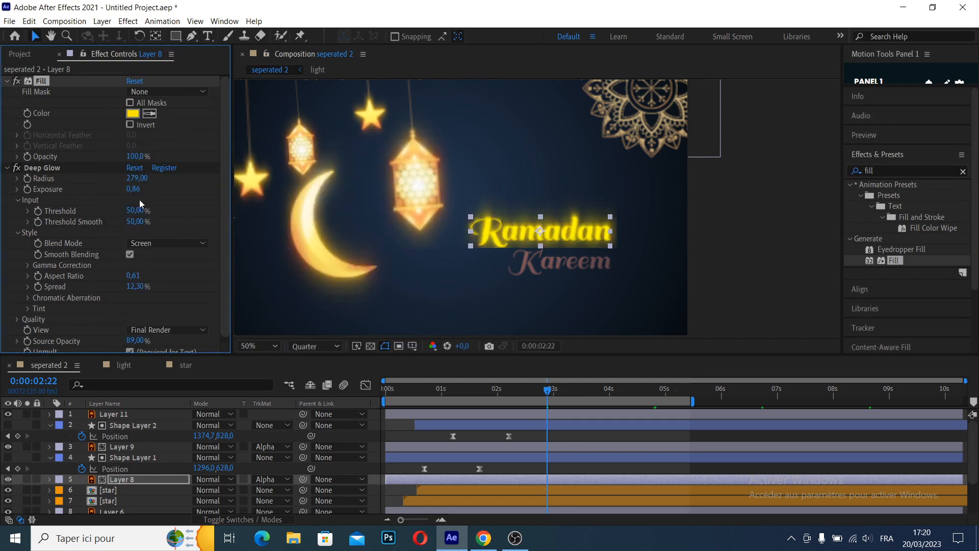
Refine the Ramadan text's yellow fill and set its Deep Glow Radius to 241, Spread to 6.10% and Source Opacity to 100%
click(255, 258)
click(45, 78)
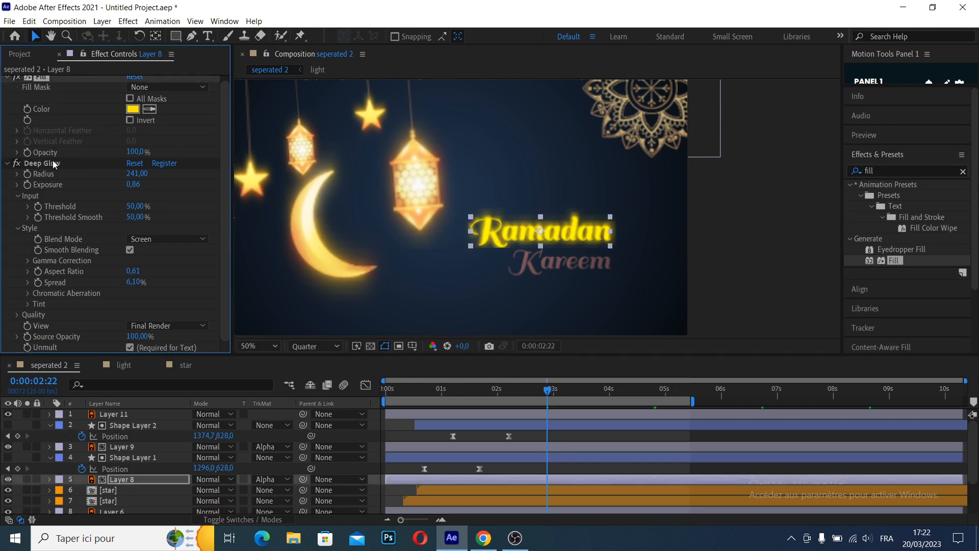
Copy the Ramadan text's Fill and Deep Glow effects onto the Kareem text's Layer 9, and preview both words
click(109, 165)
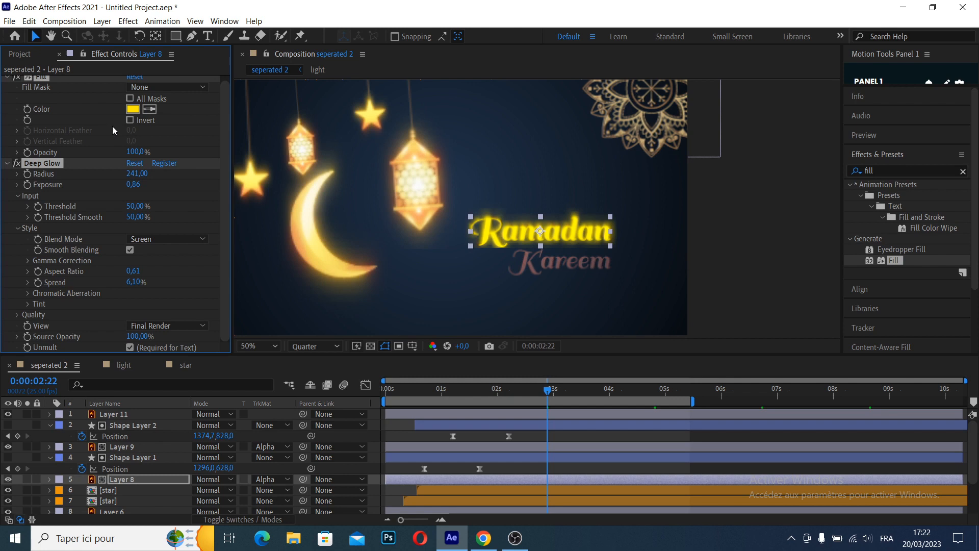
click(474, 447)
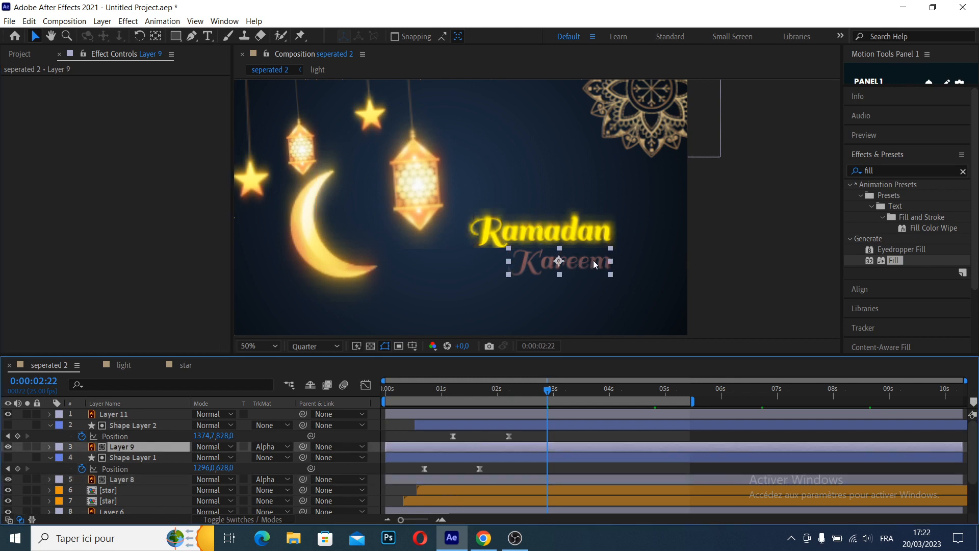
key(ctrl+v)
drag(727, 398, 356, 401)
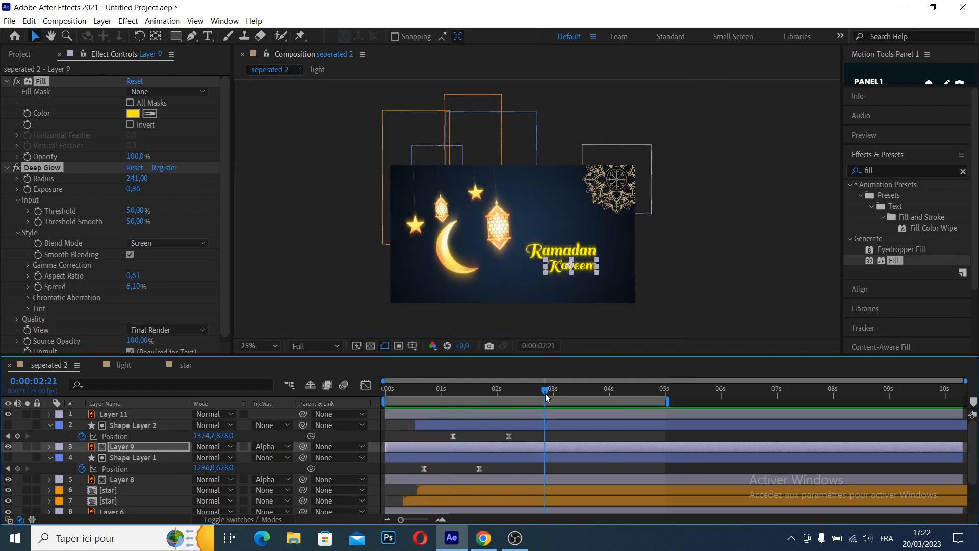
drag(546, 393, 540, 393)
Shift the mandala ornament on Layer 11 slightly down and to the right in the scene's upper-right corner
click(608, 183)
scroll(635, 183, up, 2)
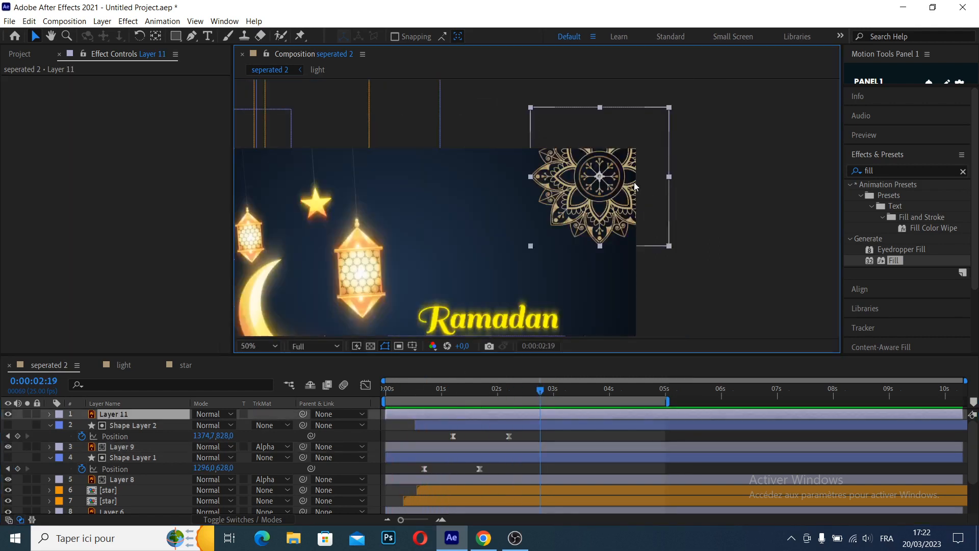
drag(518, 201, 580, 195)
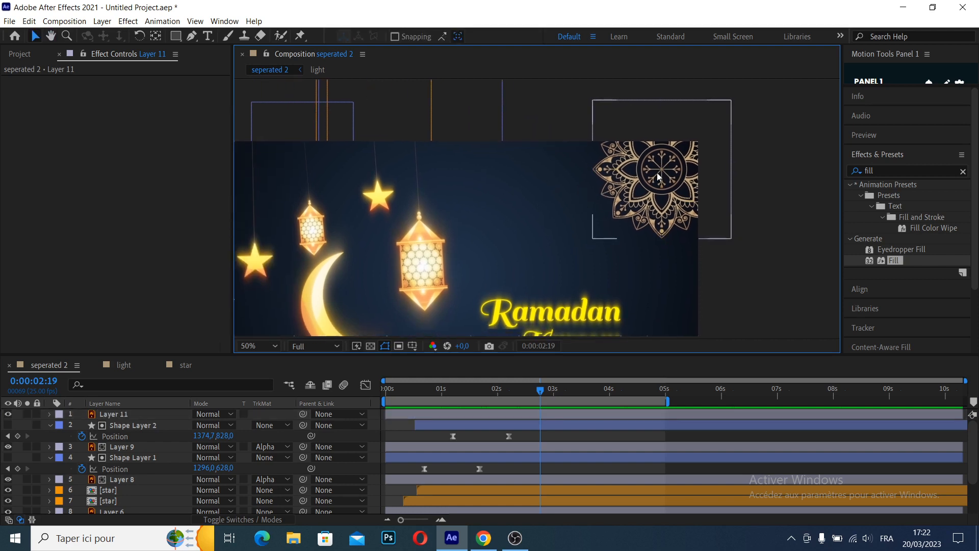
mouse_move(659, 176)
mouse_down()
mouse_move(672, 171)
mouse_move(665, 180)
mouse_up()
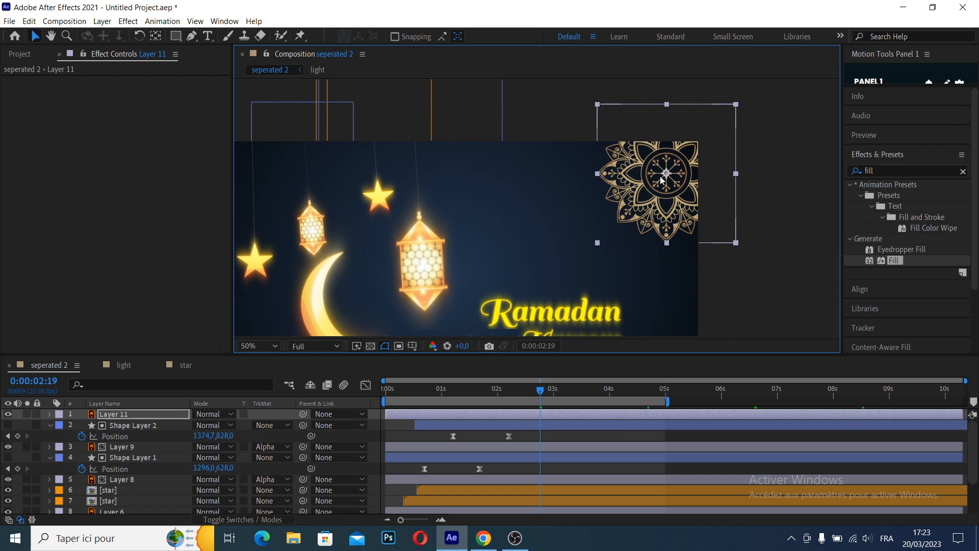
Add a Fill effect to the mandala ornament and set its color to light gold FFDB6C
drag(899, 261, 663, 202)
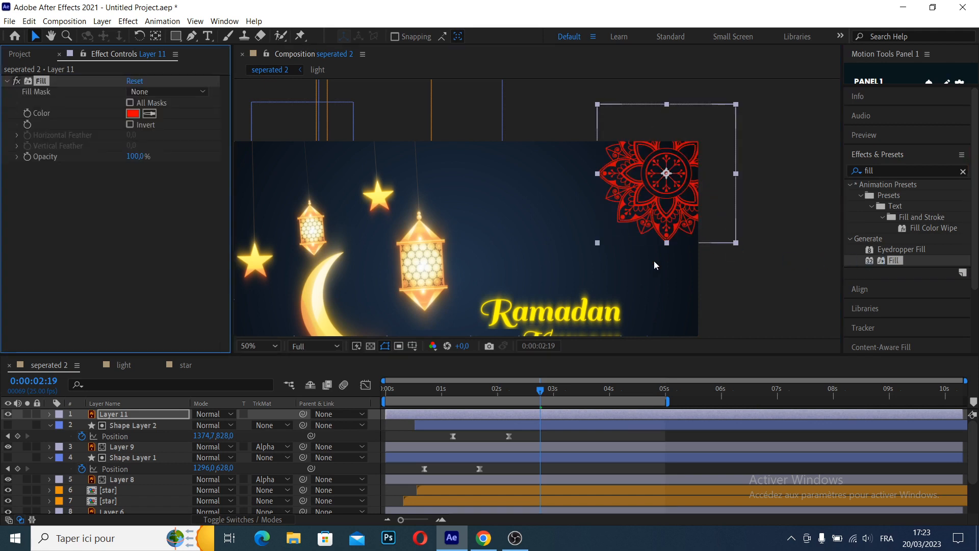
click(139, 115)
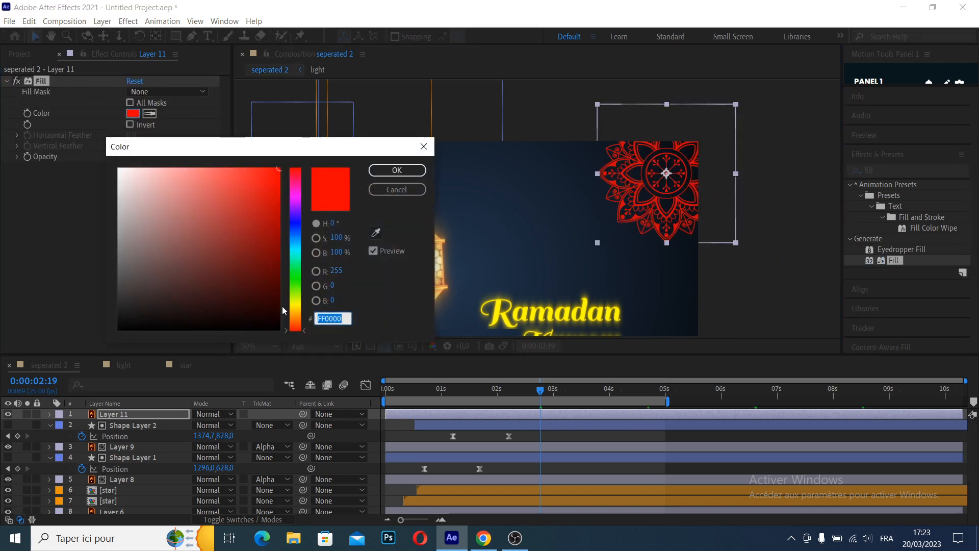
click(298, 312)
drag(301, 317, 301, 309)
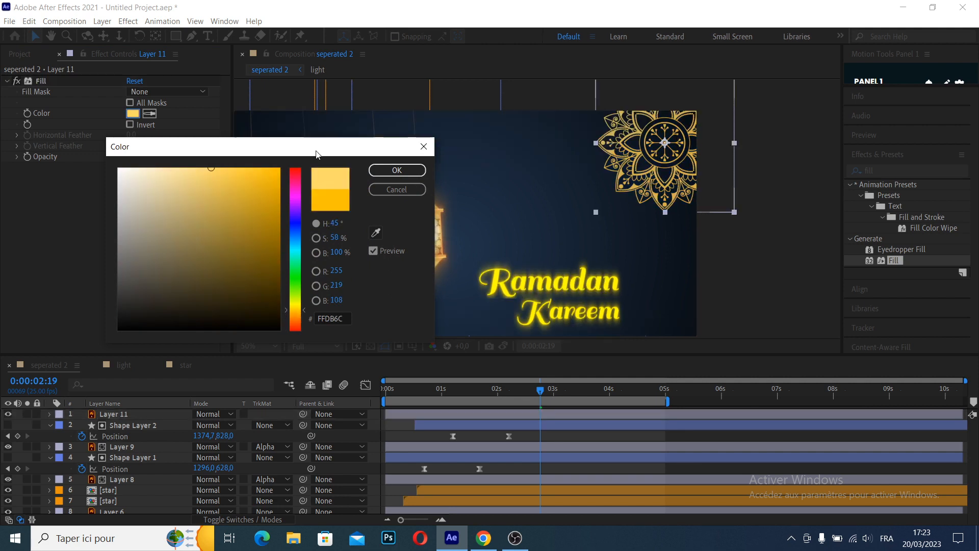
click(396, 170)
Duplicate the gold mandala and place the copy over the scene's lower-left corner
scroll(575, 197, down, 2)
click(610, 198)
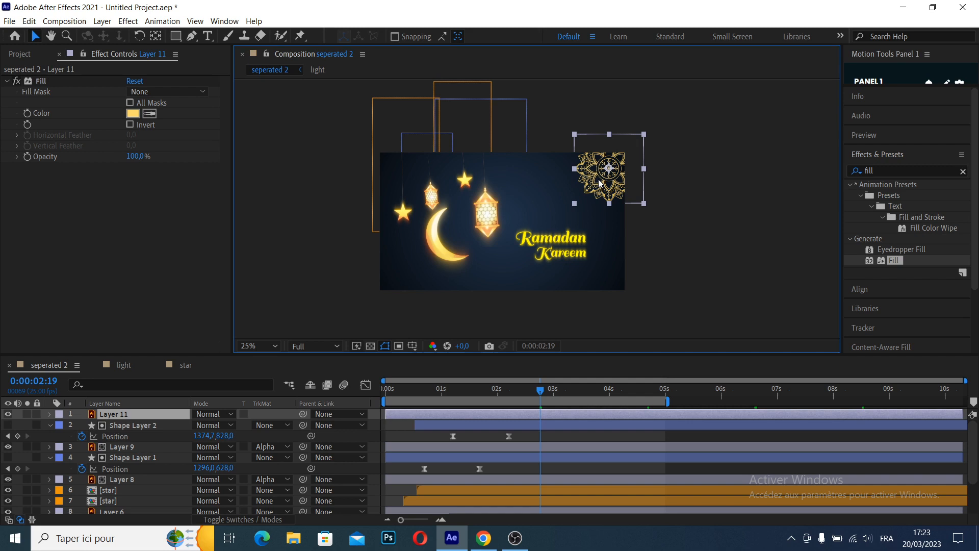
key(ctrl+d)
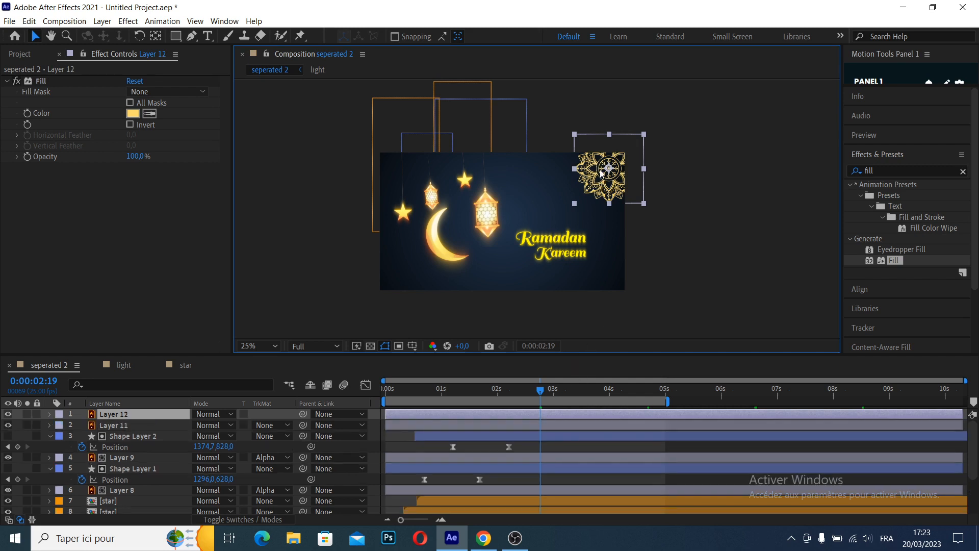
drag(606, 174, 381, 295)
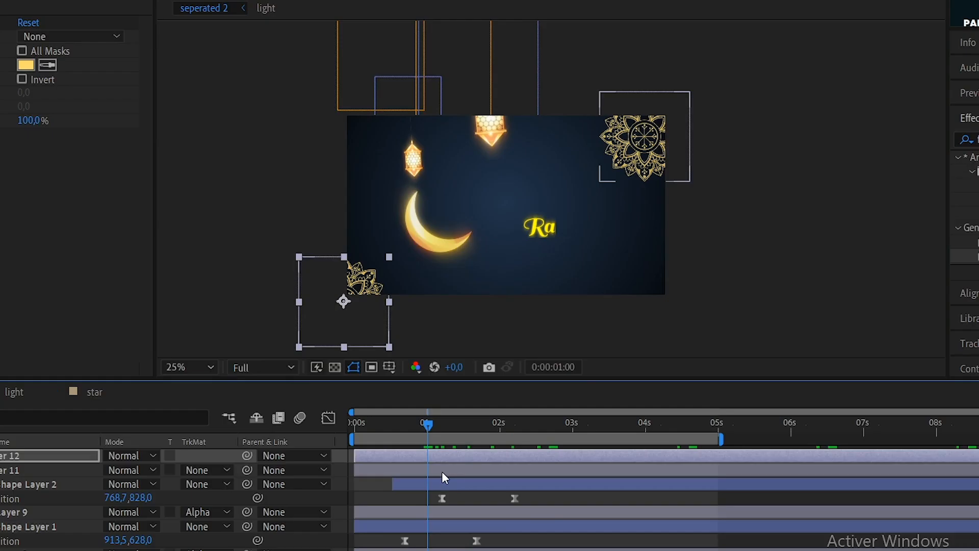
Add the expression time*20 to the Rotation of the upper-right mandala on Layer 11, and preview the spin
click(467, 424)
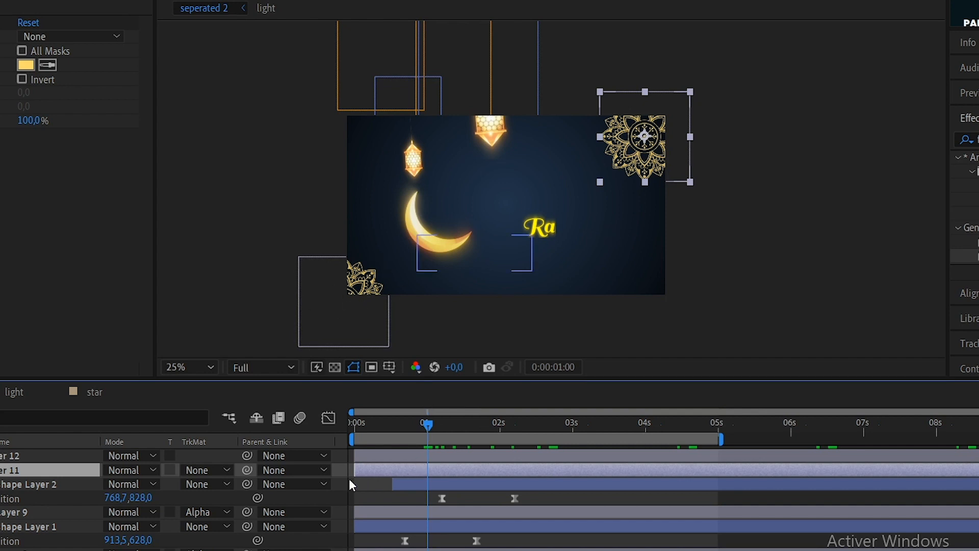
key(r)
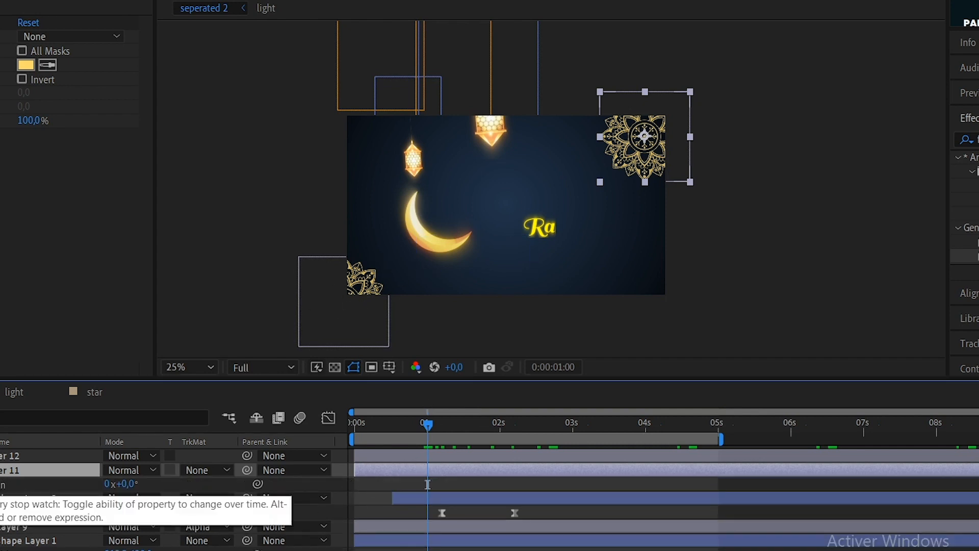
alt+click(0, 484)
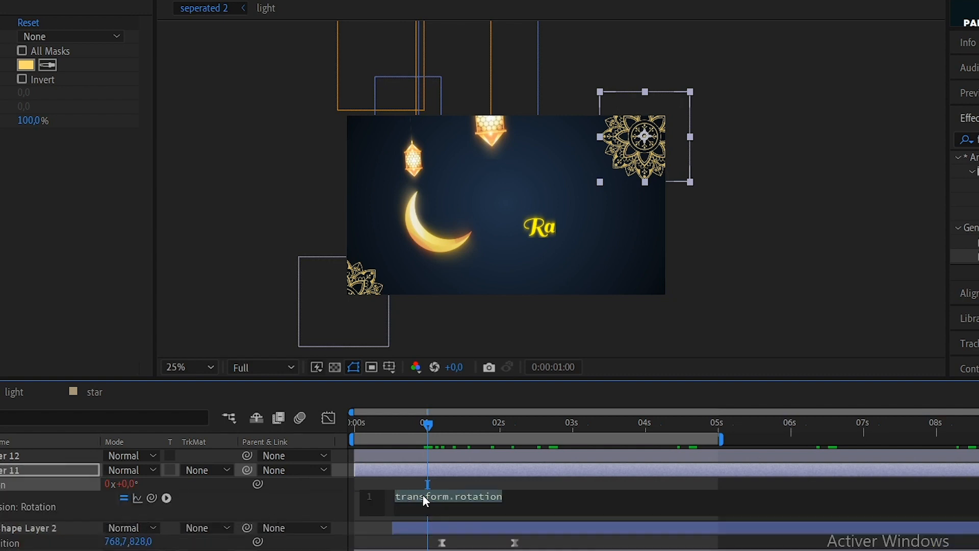
text(ti)
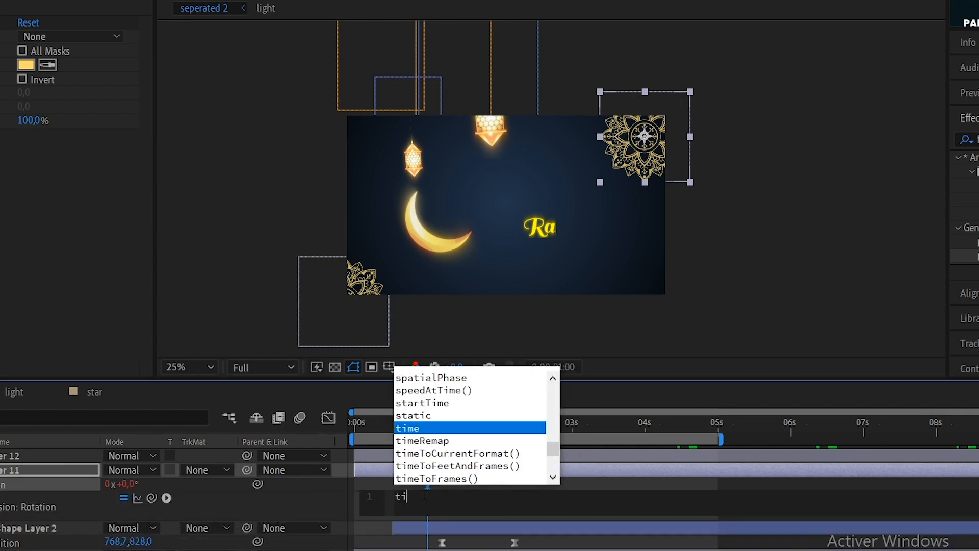
text(me*1)
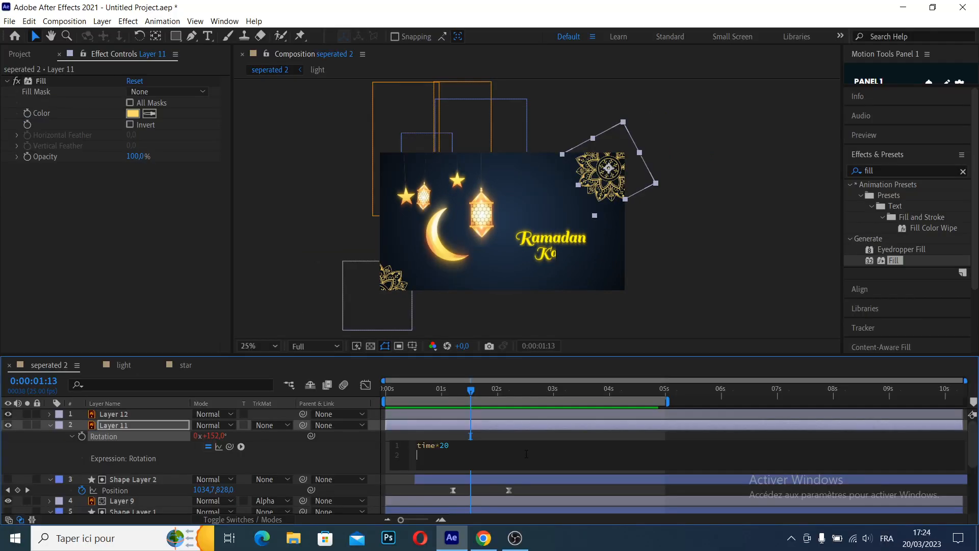
drag(465, 424, 371, 425)
key(space)
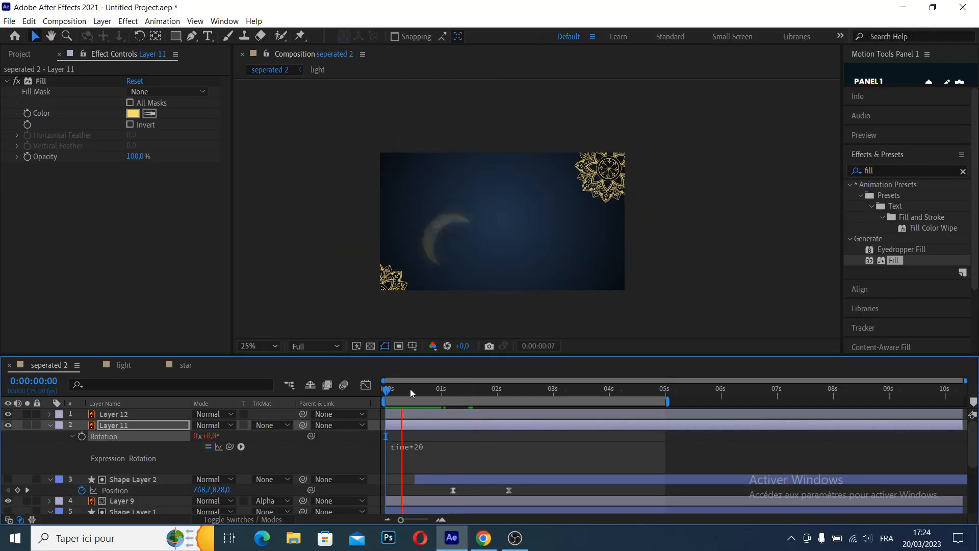
Copy only Layer 11's rotation expression onto the lower-left mandala's Layer 12, and preview both spinning ornaments
right_click(108, 435)
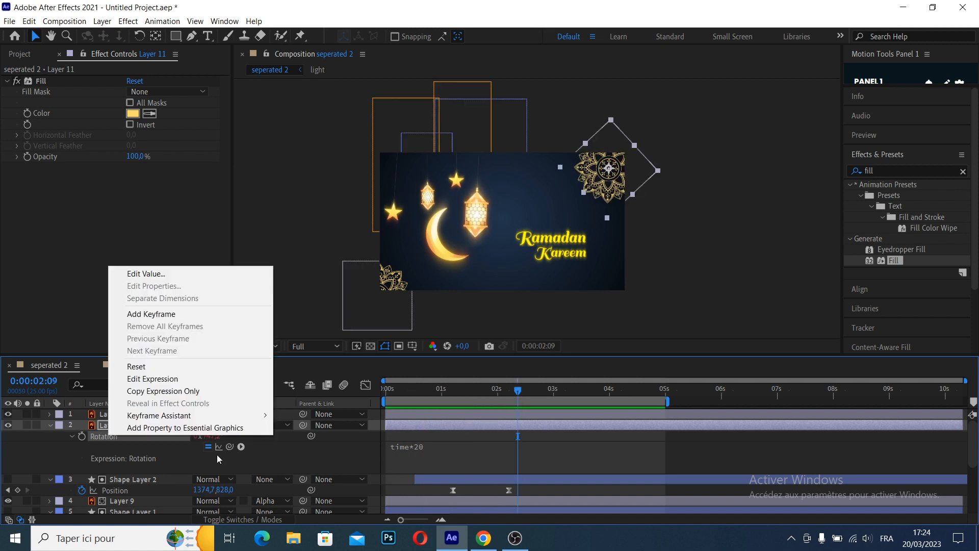
click(166, 391)
click(424, 415)
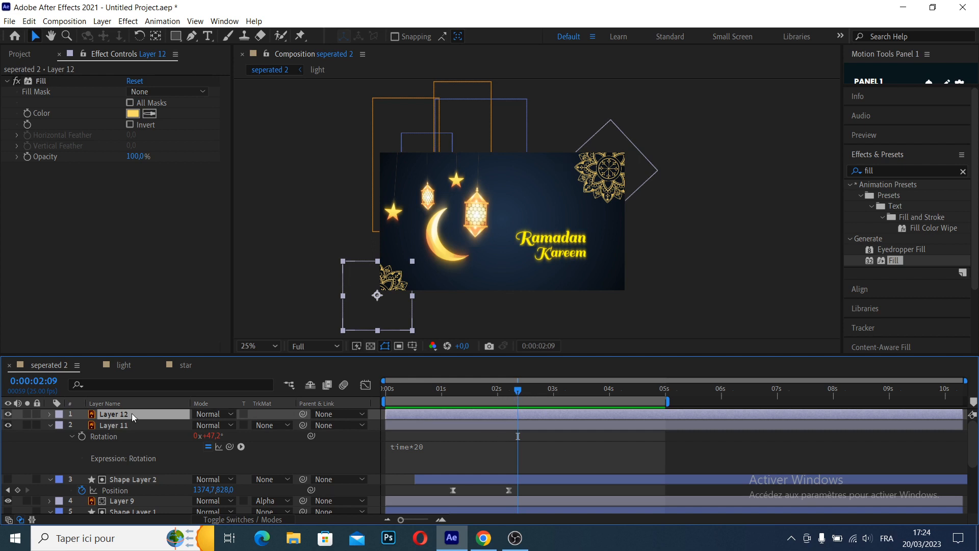
key(ctrl+v)
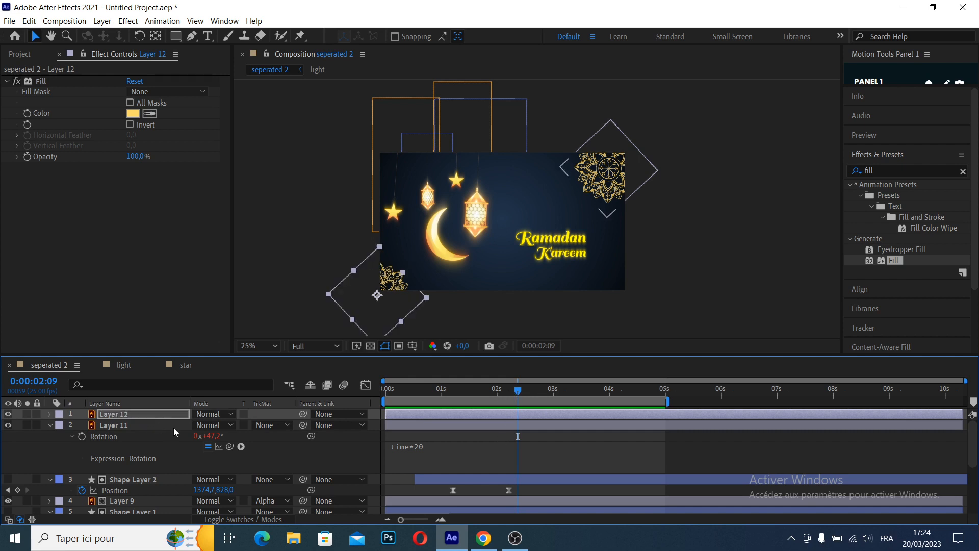
drag(461, 394, 357, 393)
key(space)
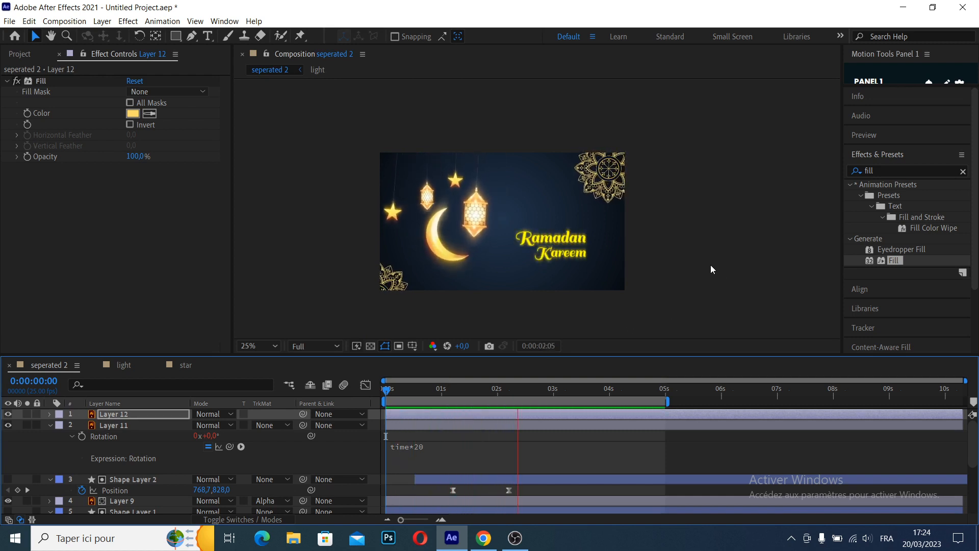
key(space)
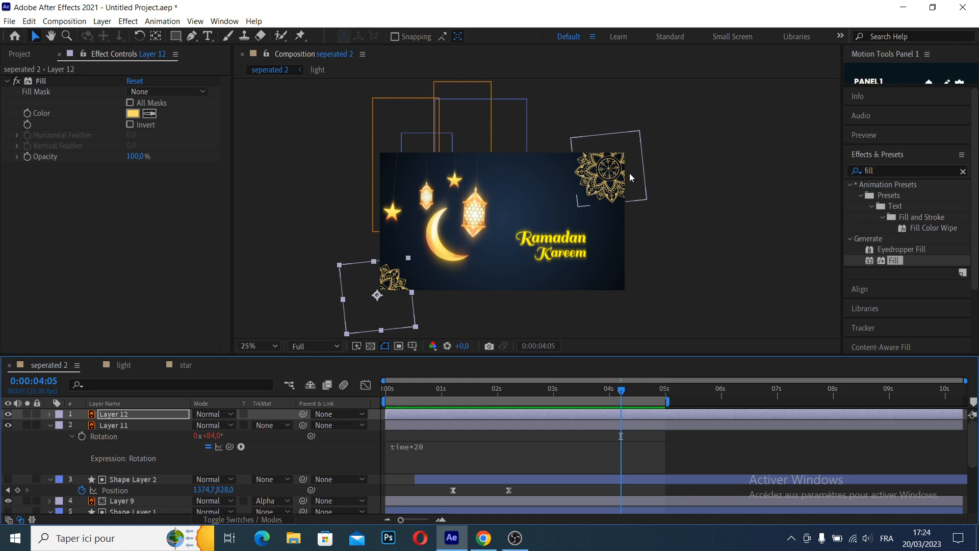
Apply Deep Glow with Radius 279, Spread 12.30% and Source Opacity 89% to both mandala layers, and preview the glow
drag(852, 357, 586, 414)
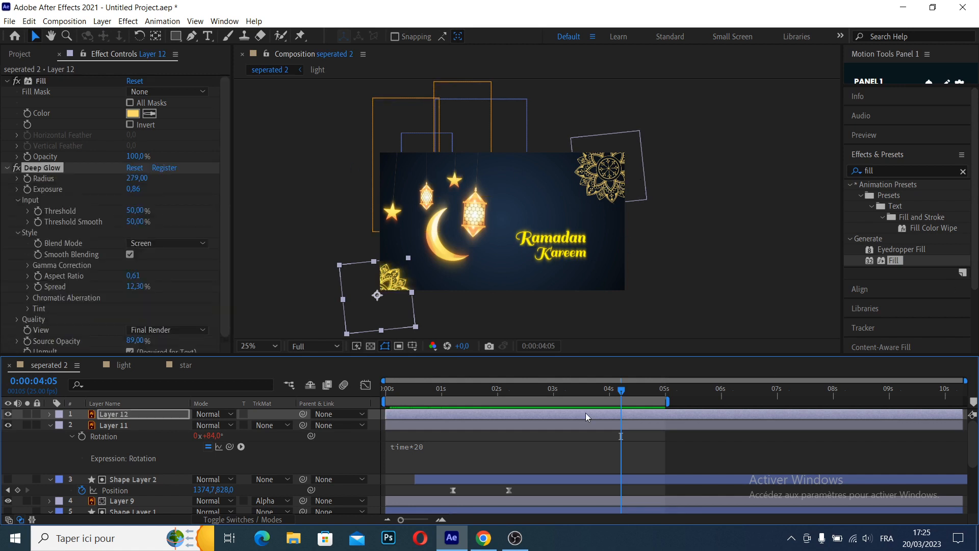
click(567, 429)
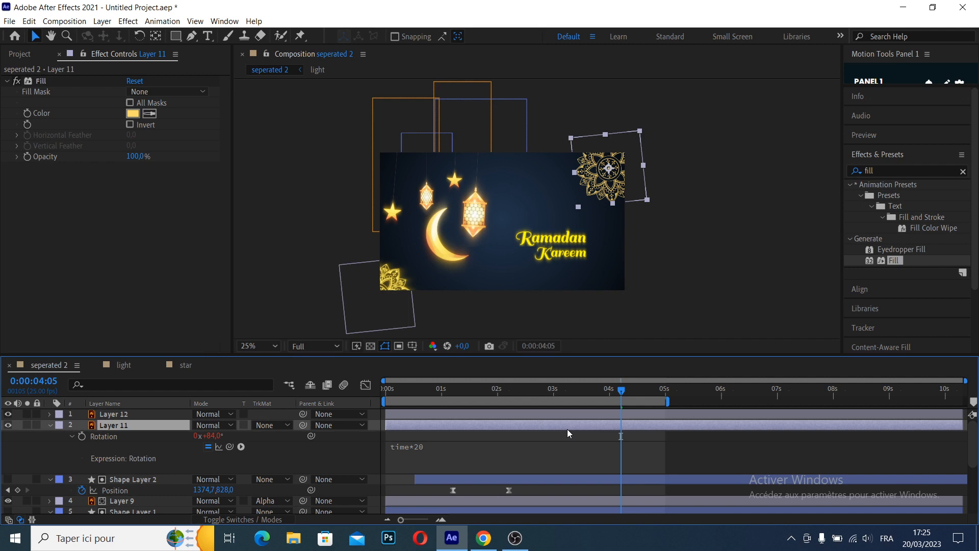
key(ctrl+v)
drag(598, 391, 347, 403)
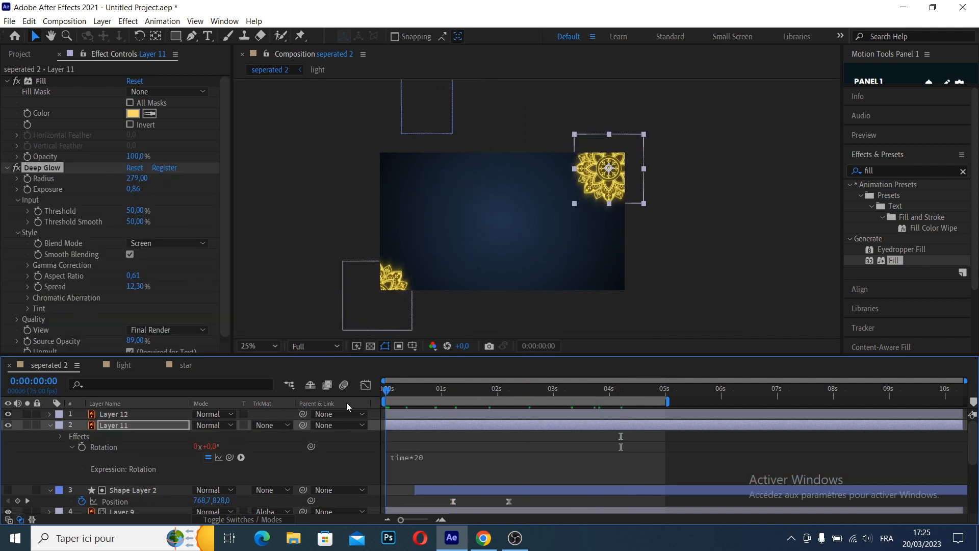
click(703, 244)
key(space)
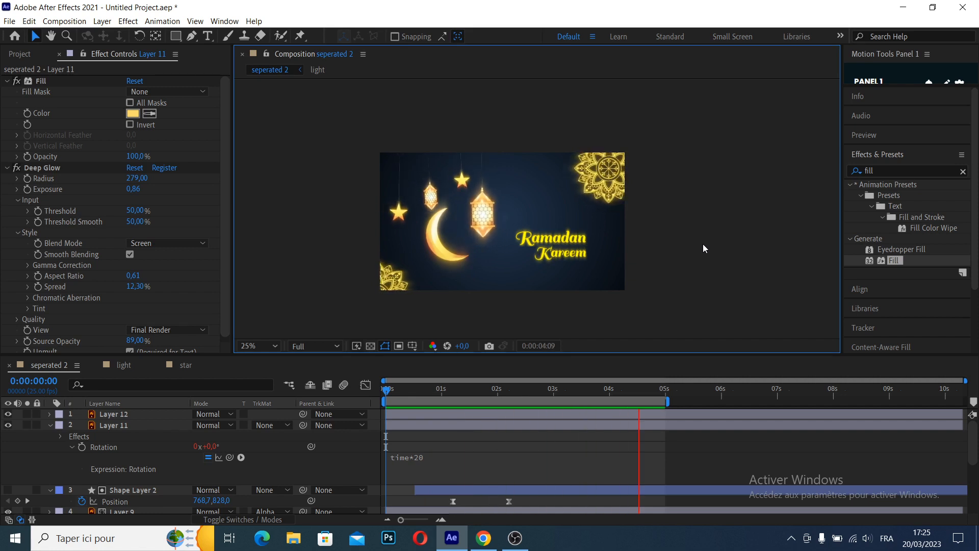
Set 100% Opacity keyframes on both mandala layers, Layer 12 and Layer 11, at 0:00:00:16
click(509, 415)
click(458, 415)
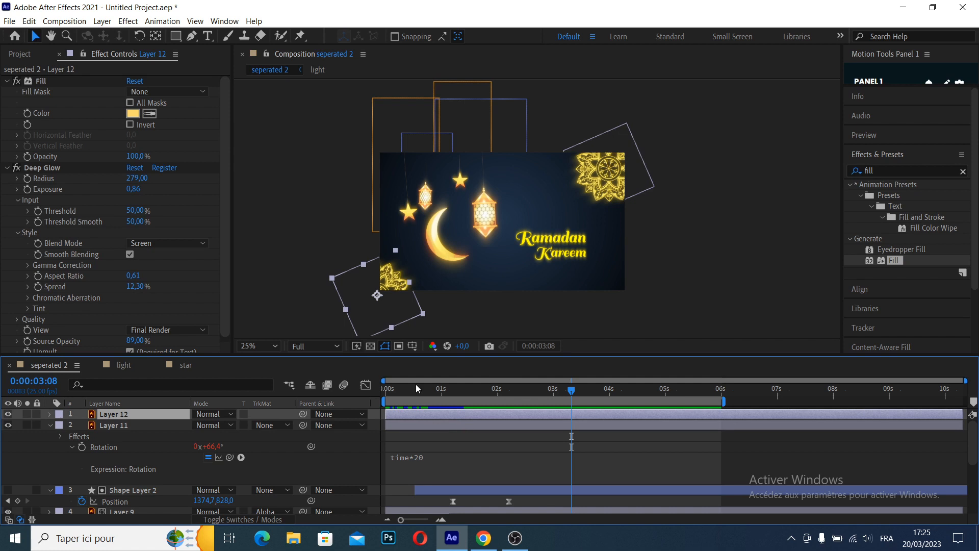
drag(492, 390, 422, 397)
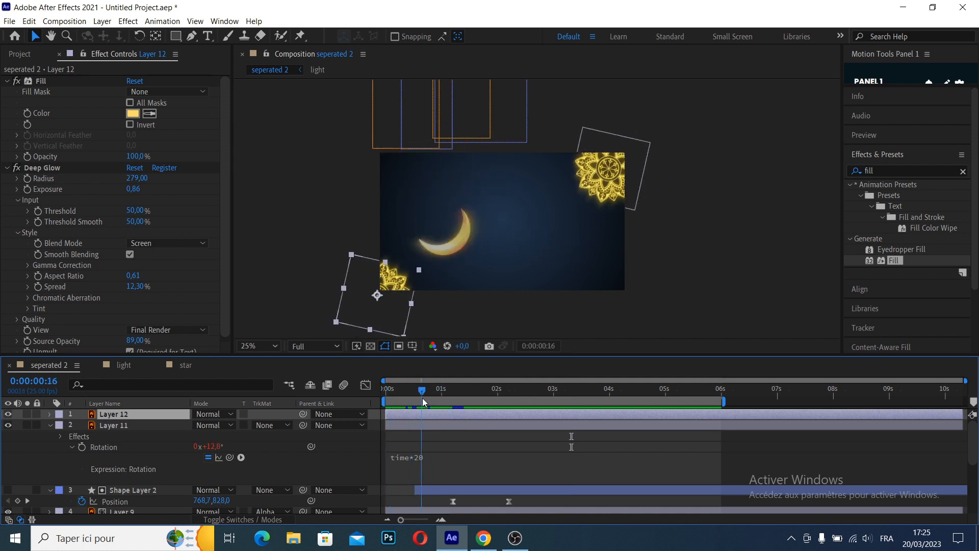
ctrl+click(433, 421)
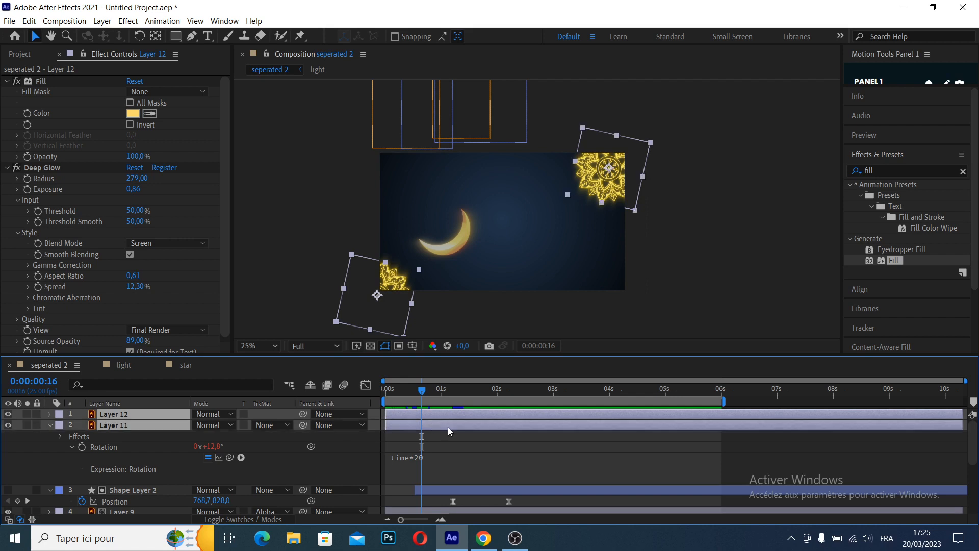
key(t)
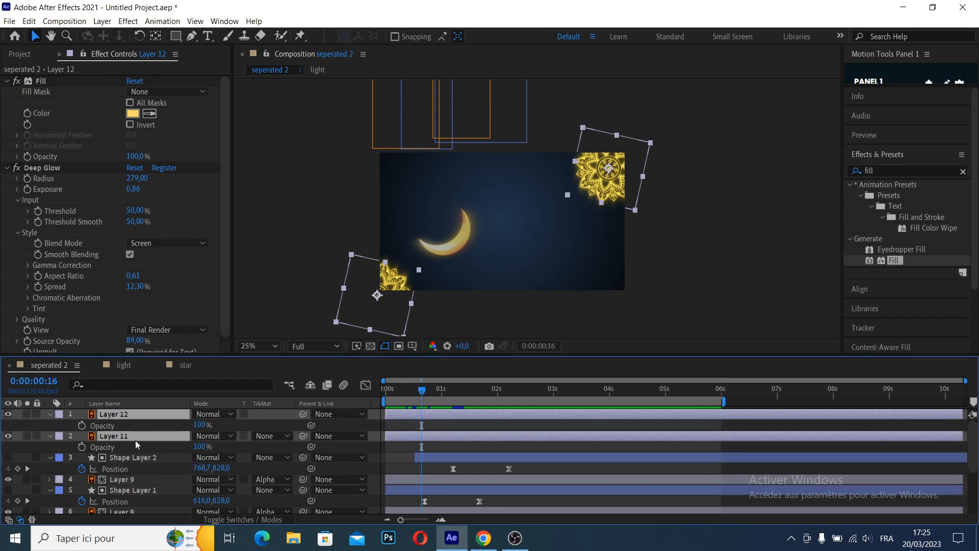
click(82, 425)
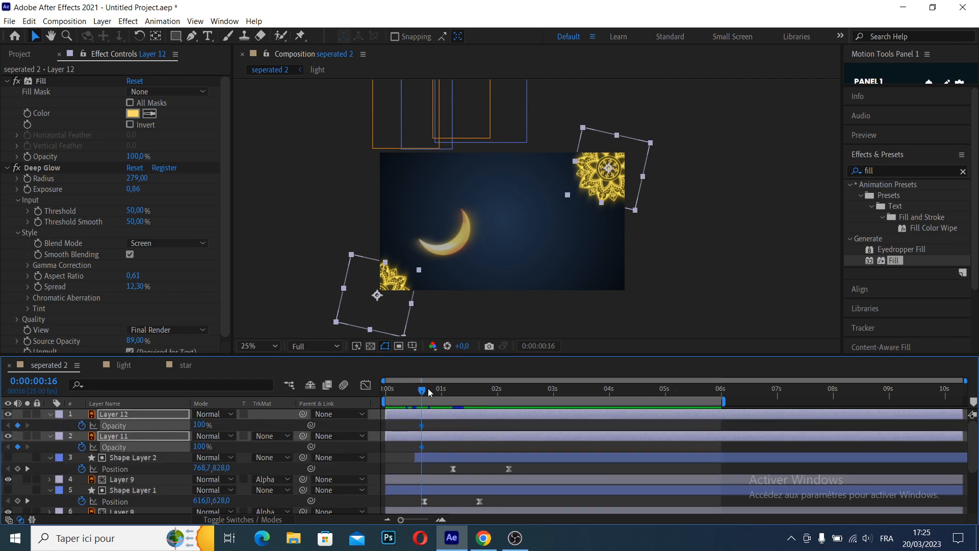
Set both mandalas' Opacity to 0% at the start of the composition, and preview the fade-in
key(Home)
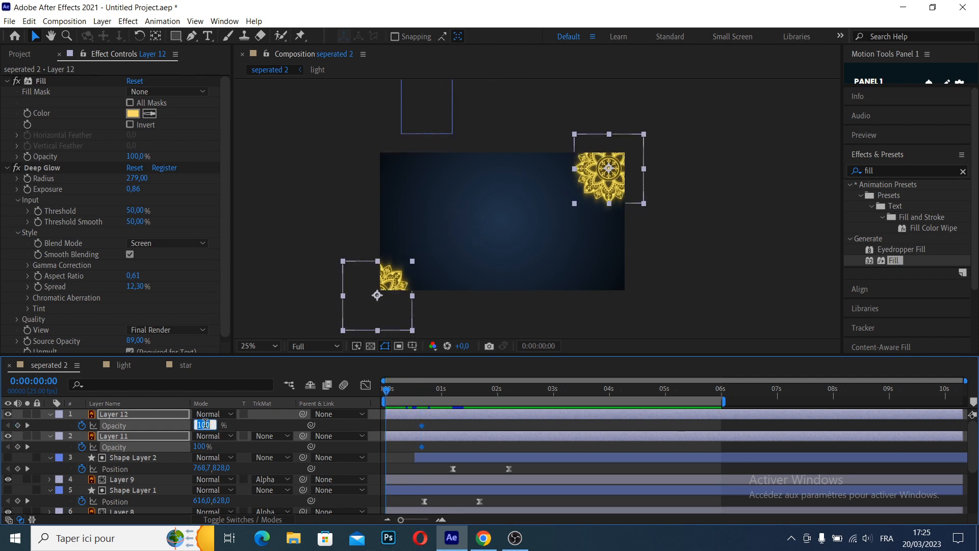
click(206, 426)
text(0)
key(Return)
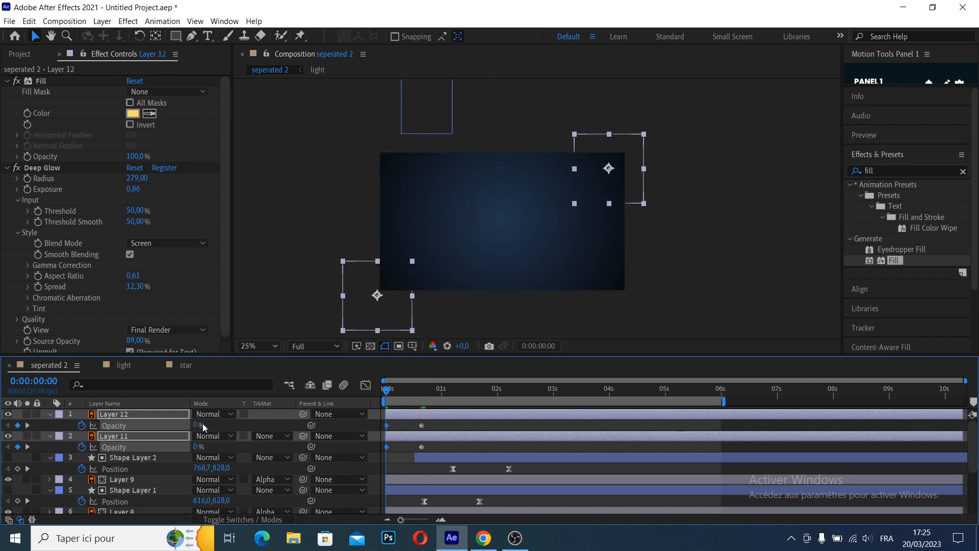
key(space)
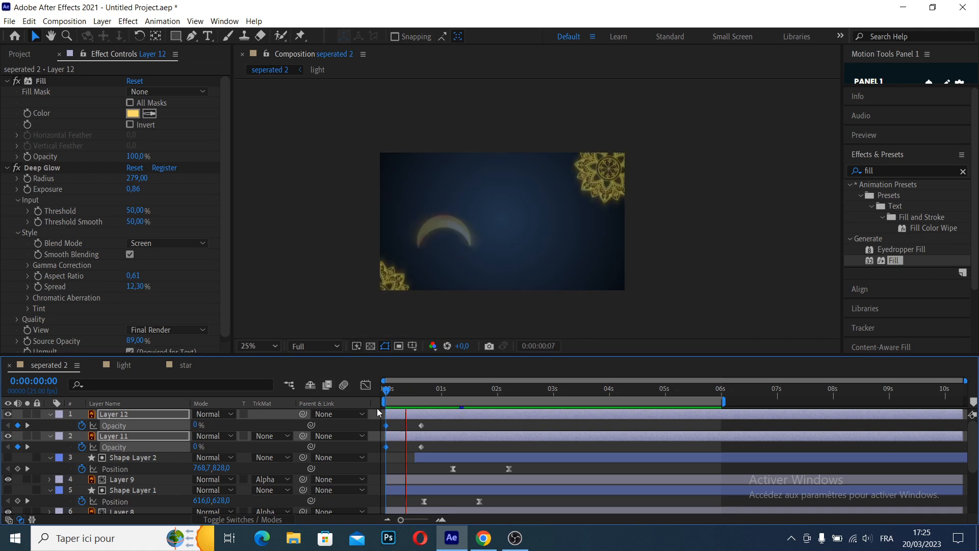
key(space)
Apply Easy Ease to the mandalas' opacity keyframes, move the ending keyframes to about 1 s, and preview the slower fade
drag(440, 423, 375, 451)
key(F9)
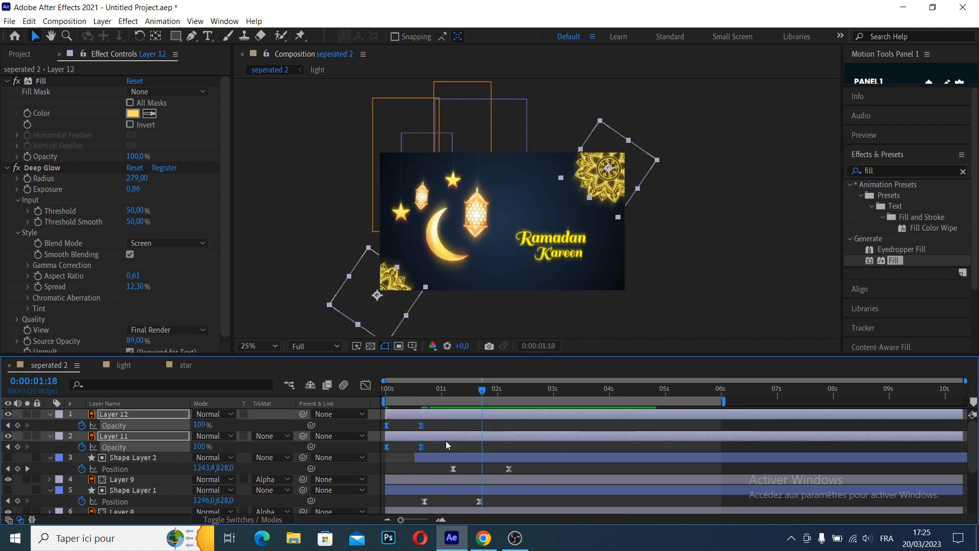
drag(436, 421, 415, 447)
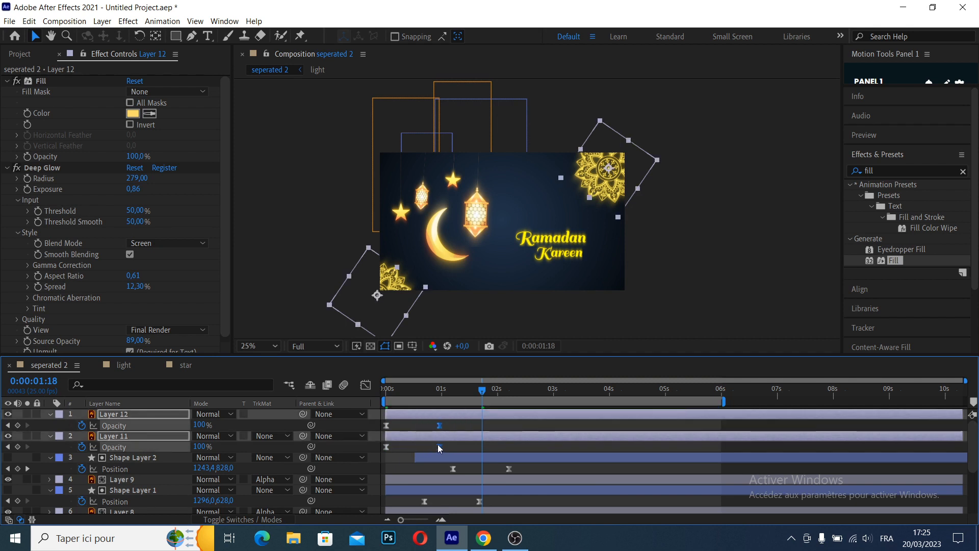
key(Home)
key(space)
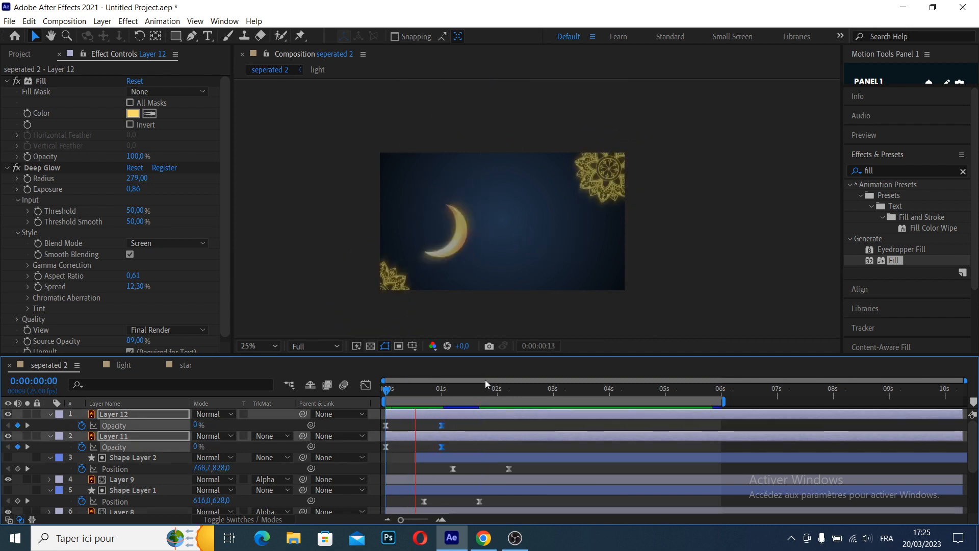